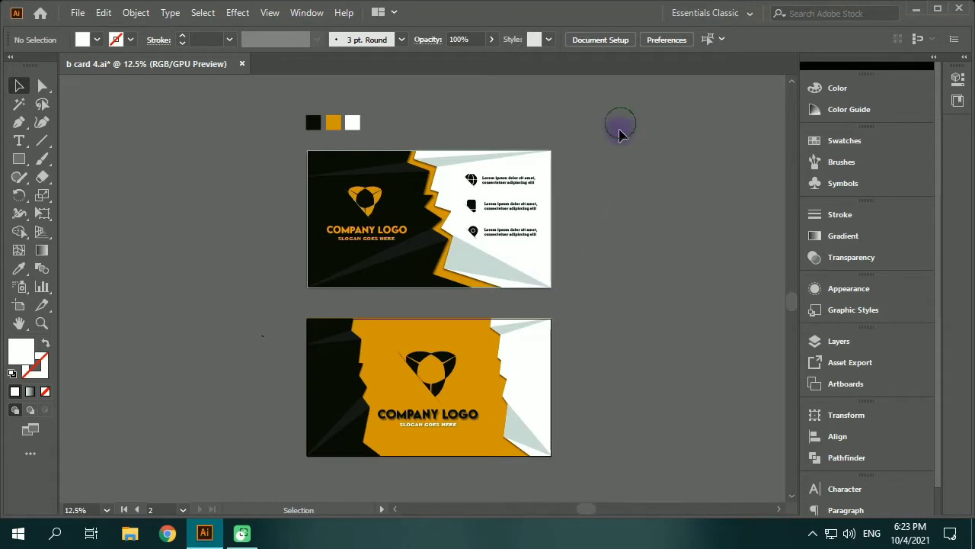
drag(620, 128, 244, 463)
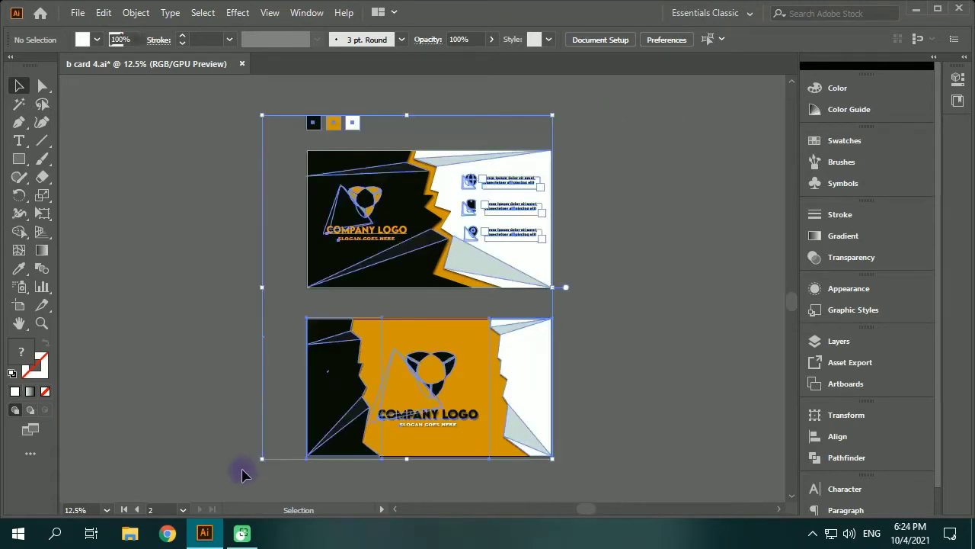
click(175, 309)
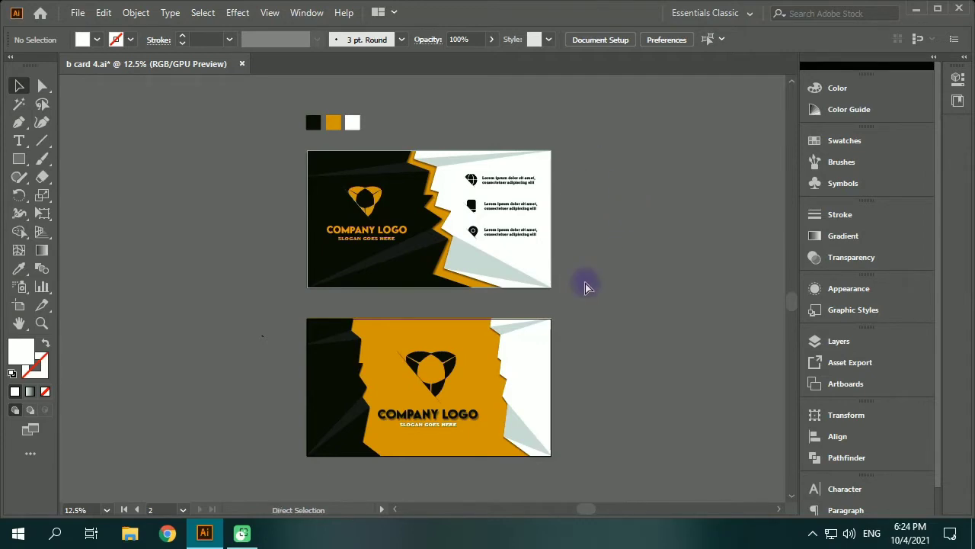
- Create a new landscape CMYK document of 3.5 x 2 in with one artboard and 0.125 in bleed on all sides
key(ctrl+n)
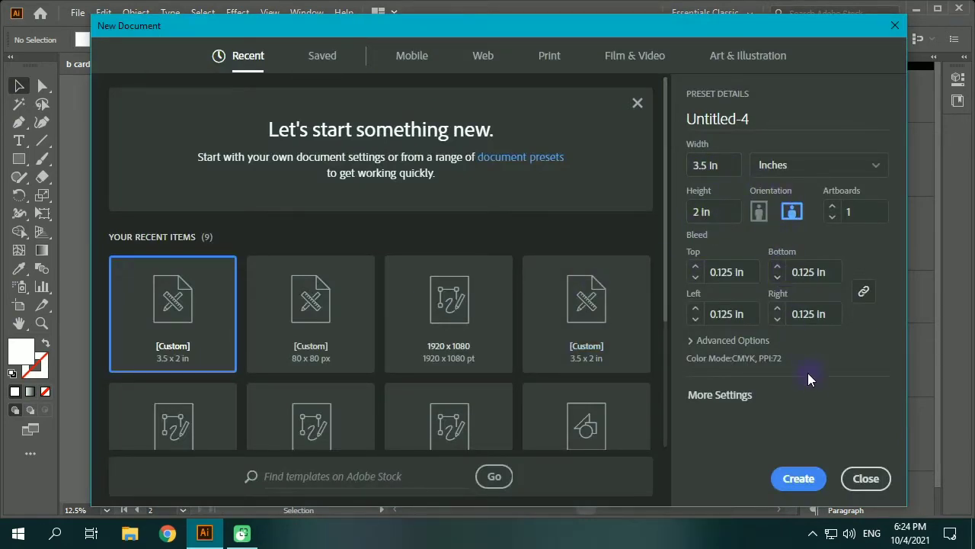
click(813, 483)
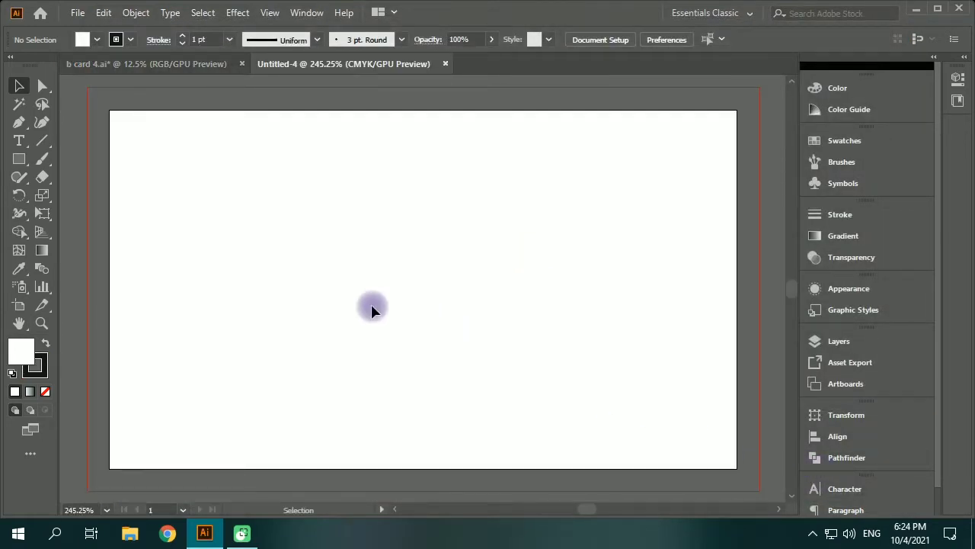
- Draw a white rectangle covering the whole artboard and remove its stroke
click(18, 159)
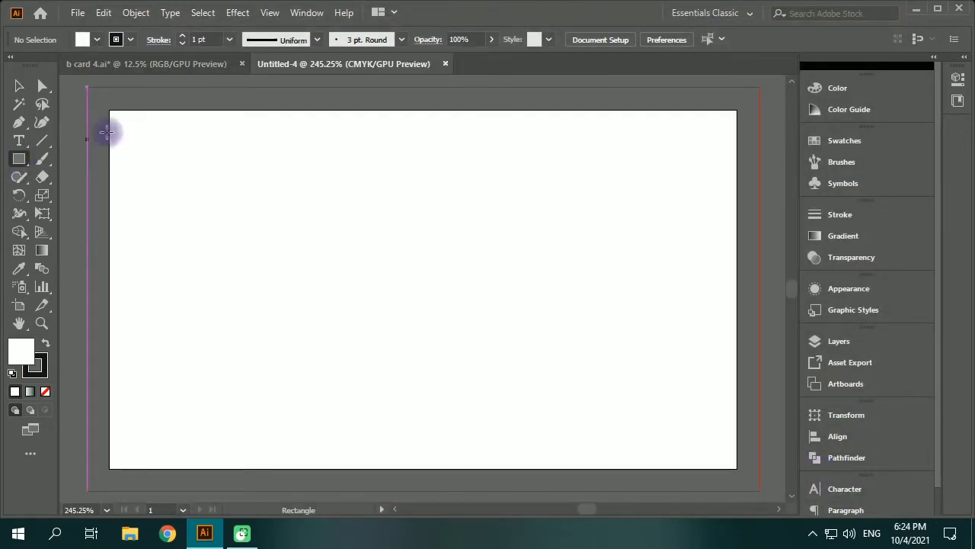
drag(110, 110, 738, 467)
click(40, 371)
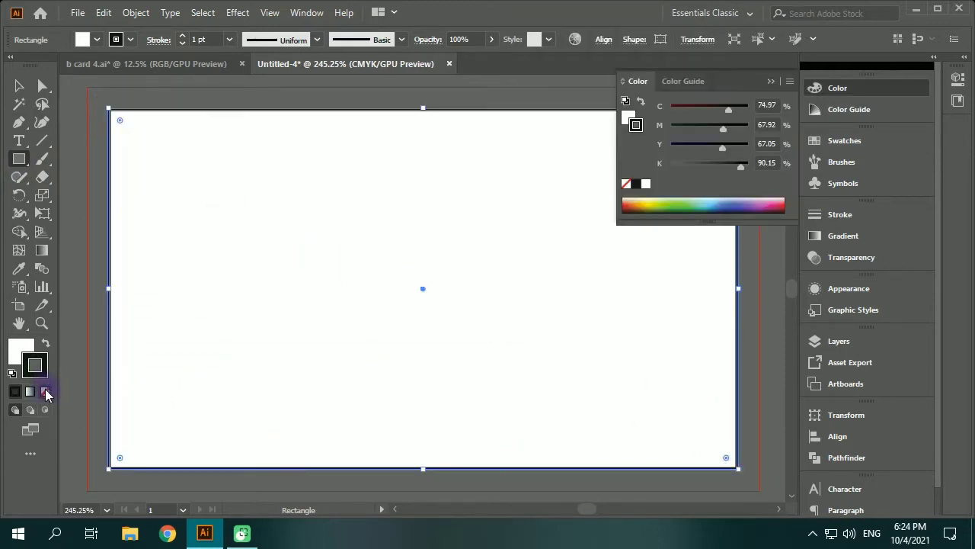
click(45, 391)
click(16, 352)
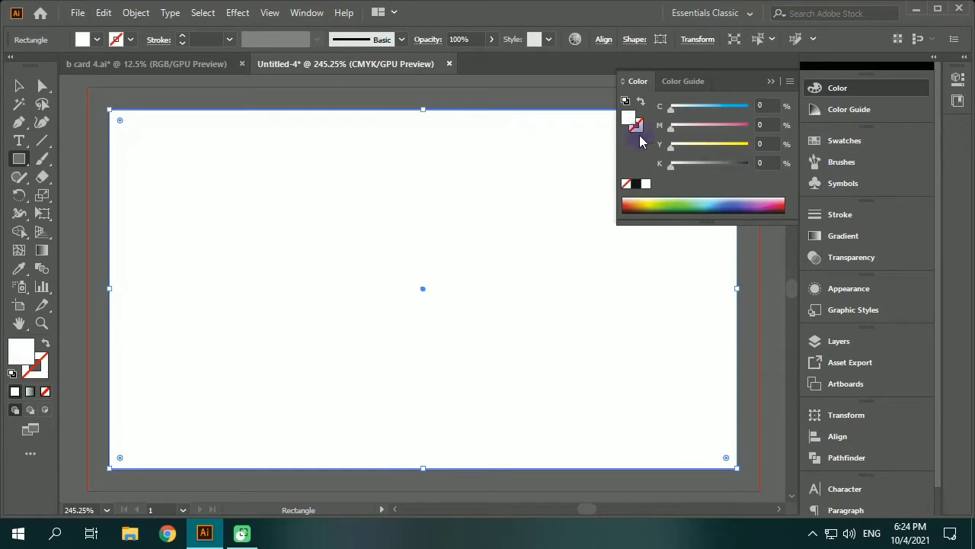
- Copy the black, orange and white color squares from b card 4.ai into the new document
click(101, 66)
click(19, 85)
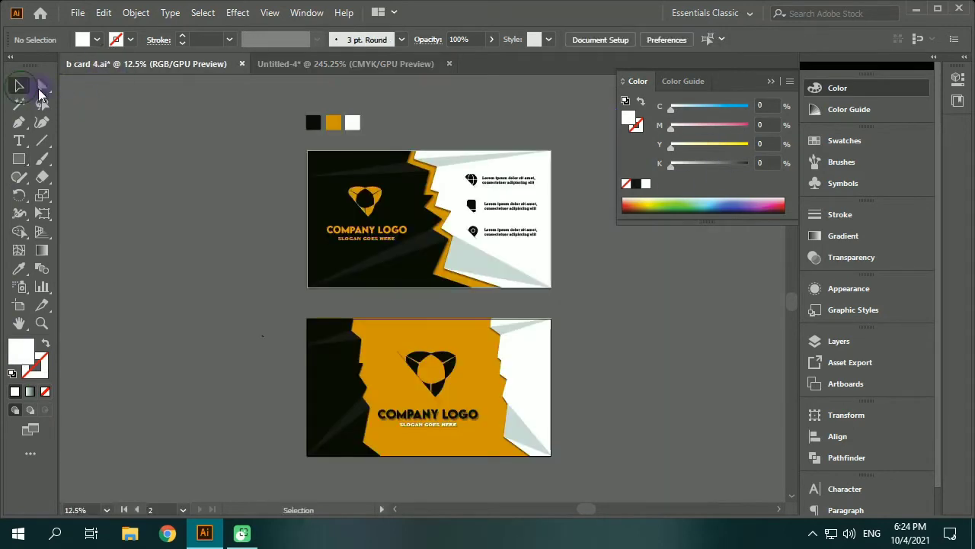
drag(281, 96, 369, 291)
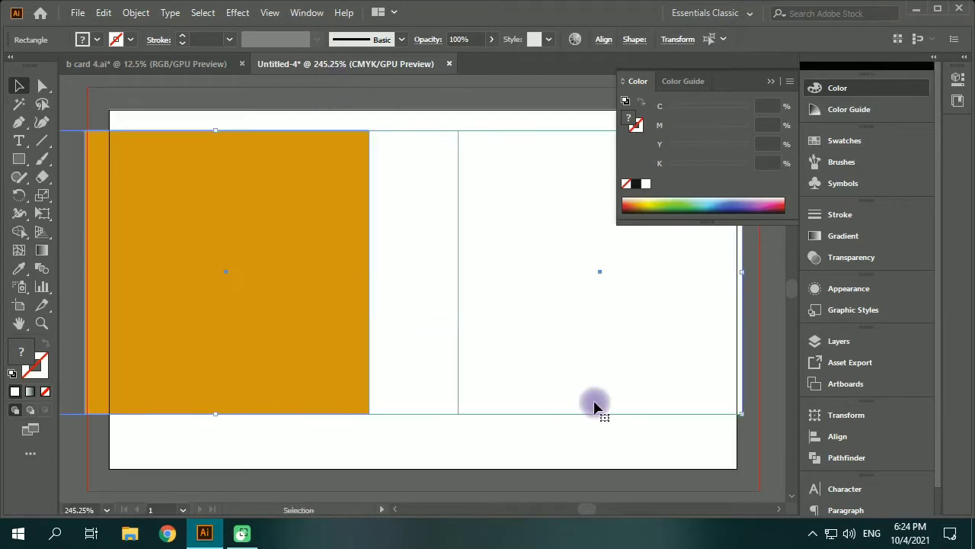
- Scale the three color squares down to small swatches and place them just above the artboard's upper edge
drag(745, 415, 370, 256)
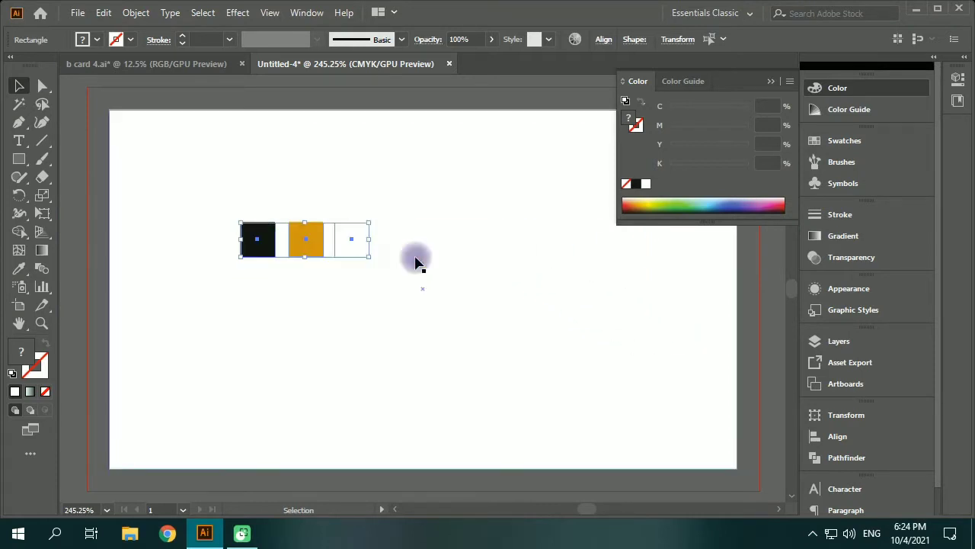
drag(314, 248, 218, 99)
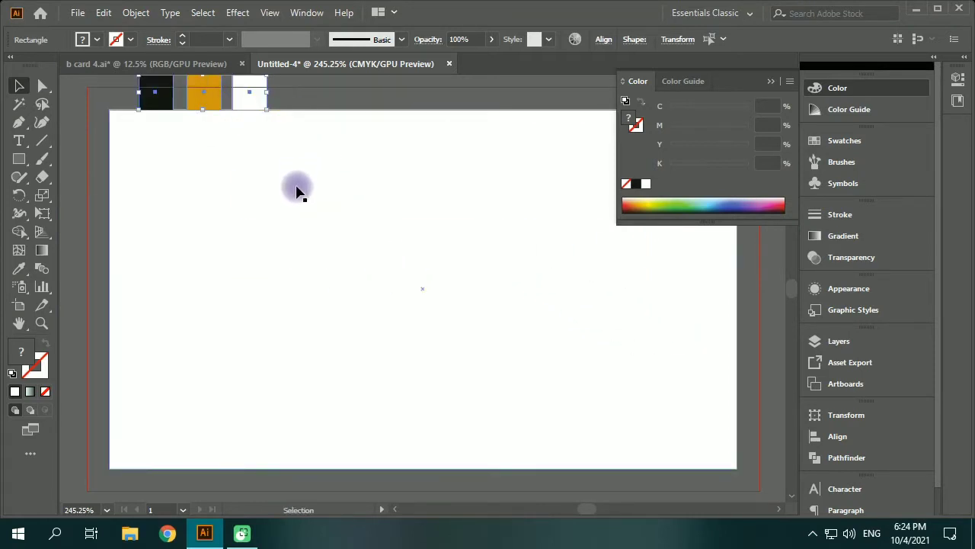
alt+scroll(298, 191, down, 1)
scroll(298, 207, up, 1)
drag(257, 140, 255, 125)
- Fill the background rectangle with the orange sampled from the middle color square using the Eyedropper
click(161, 218)
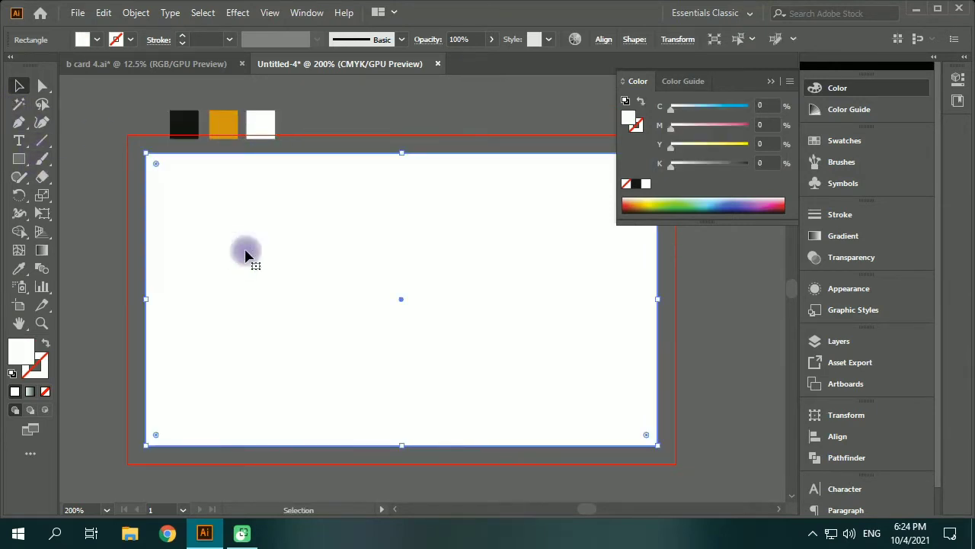
click(20, 272)
click(224, 125)
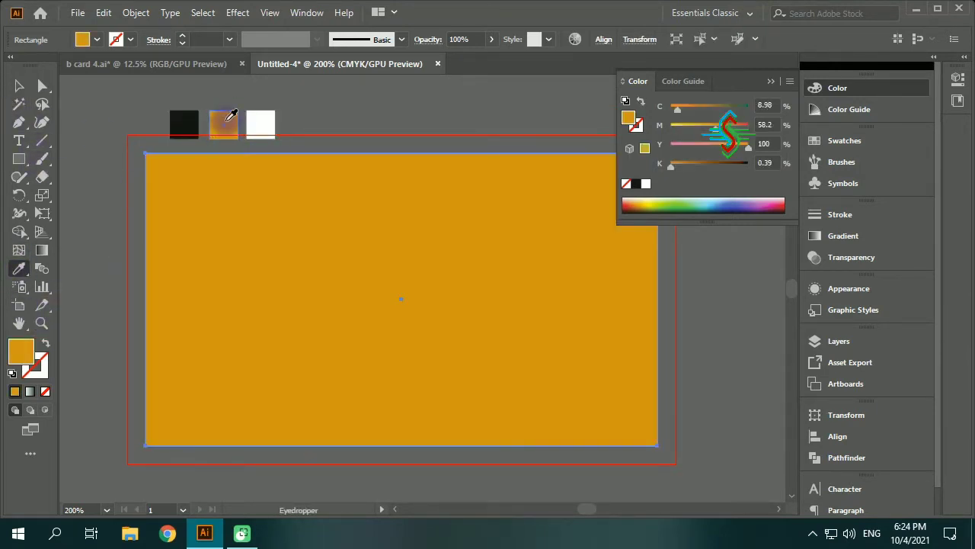
click(22, 88)
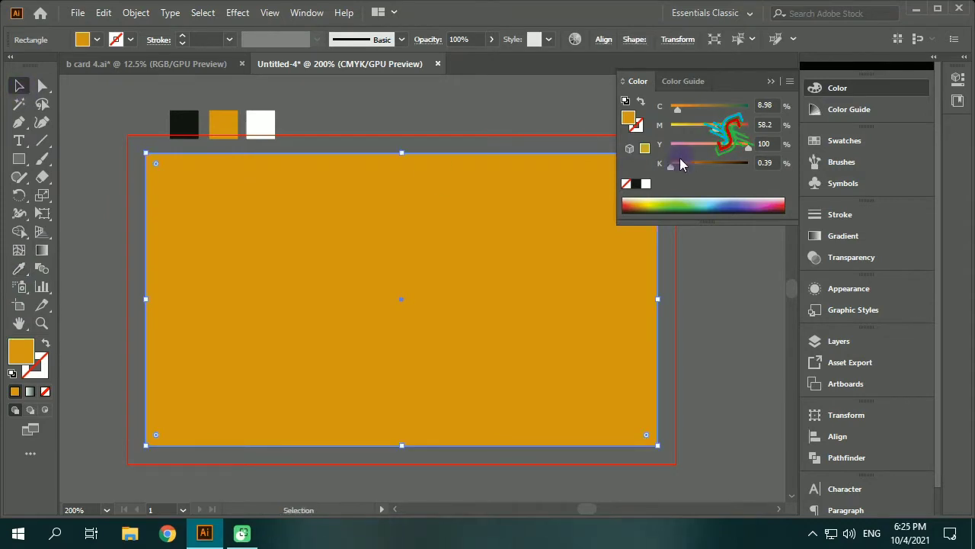
click(769, 81)
- Lock the orange background rectangle within Layer 1
click(854, 340)
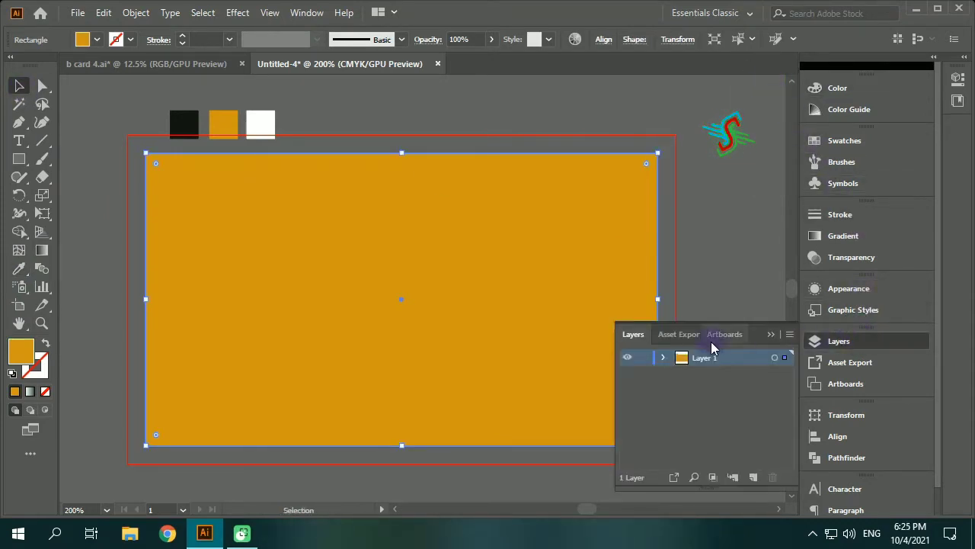
click(663, 357)
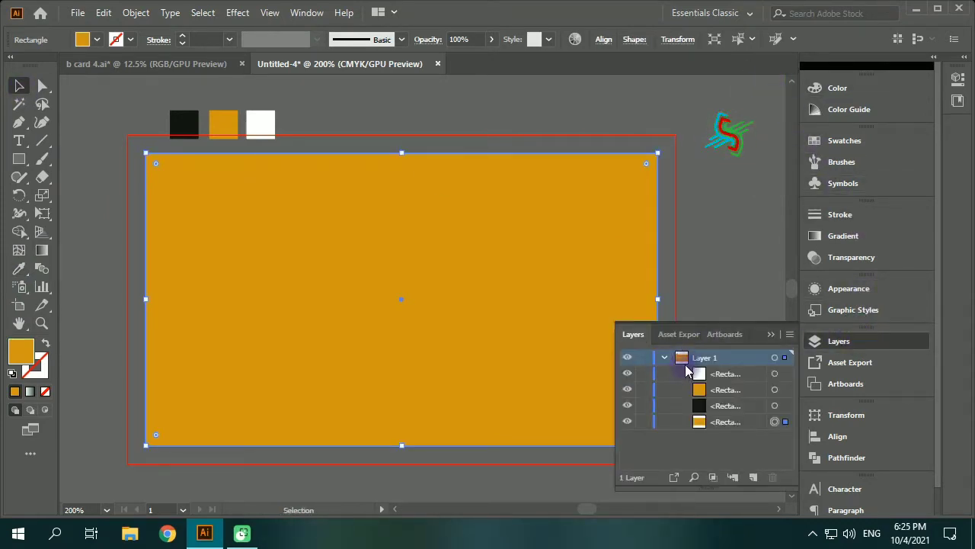
click(643, 423)
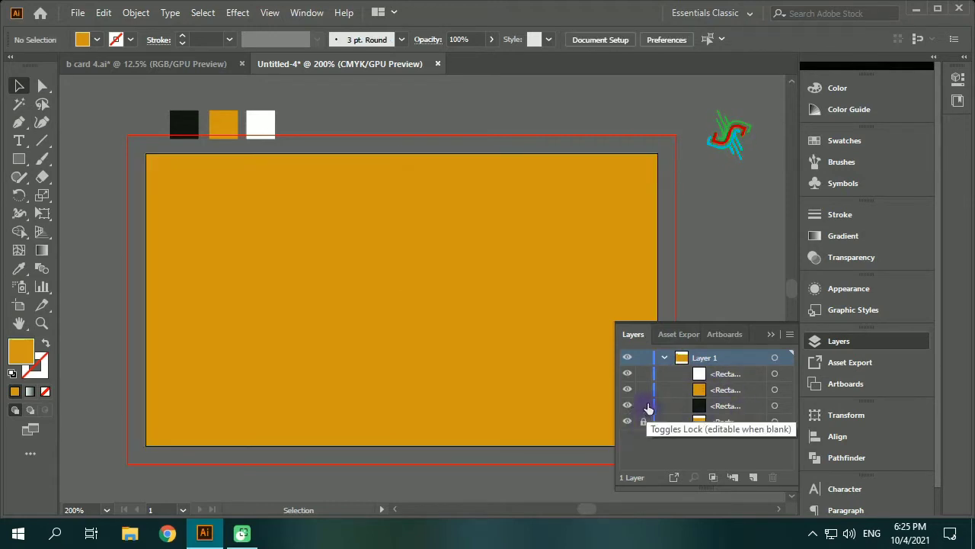
click(771, 335)
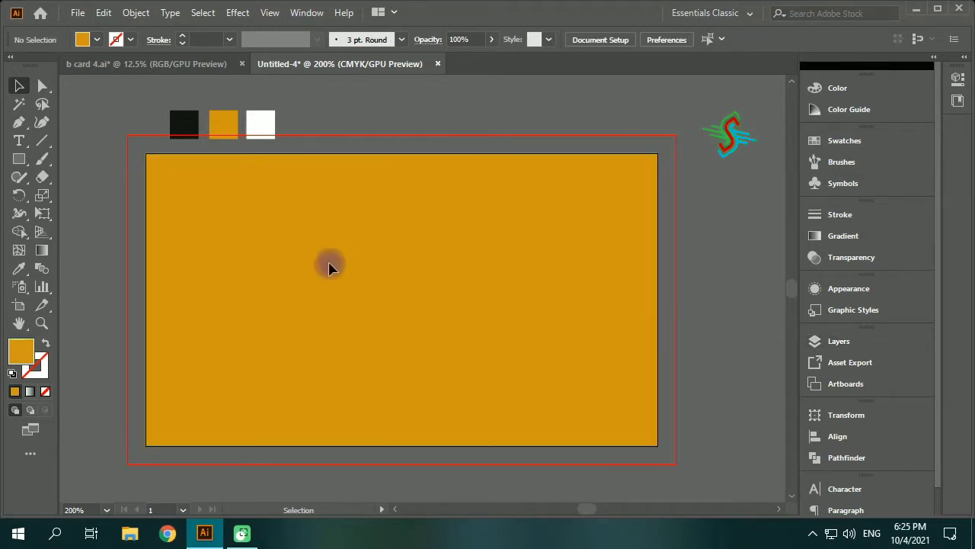
- With the fill set to black (#000000), draw a zigzag Pen path from the middle of the card's upper edge down to its lower edge
click(20, 123)
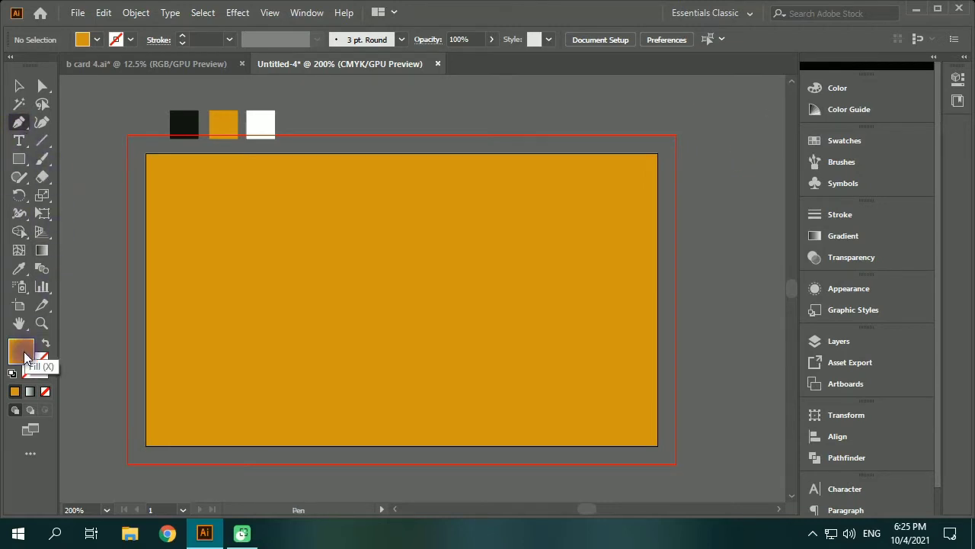
double_click(21, 351)
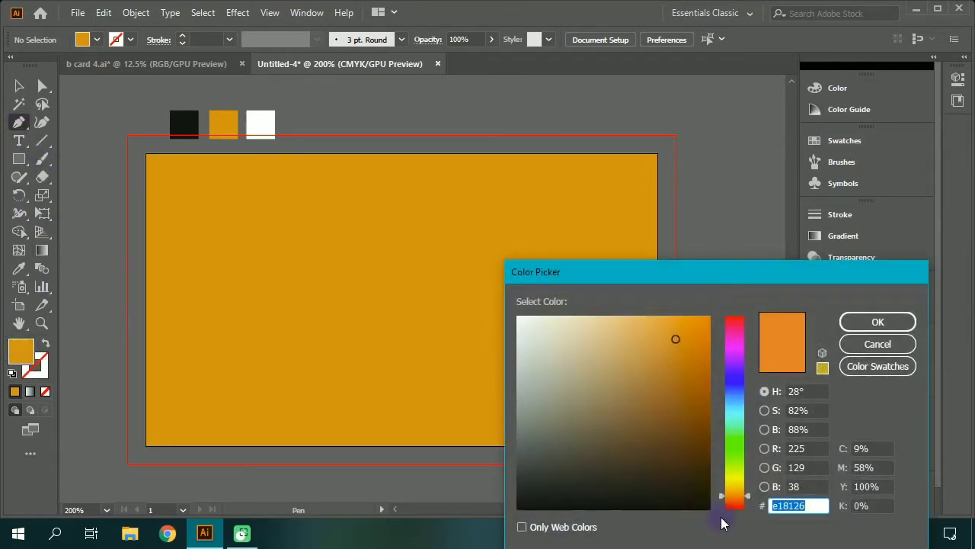
mouse_move(527, 333)
mouse_down()
mouse_move(518, 320)
mouse_move(614, 420)
mouse_move(736, 518)
mouse_up()
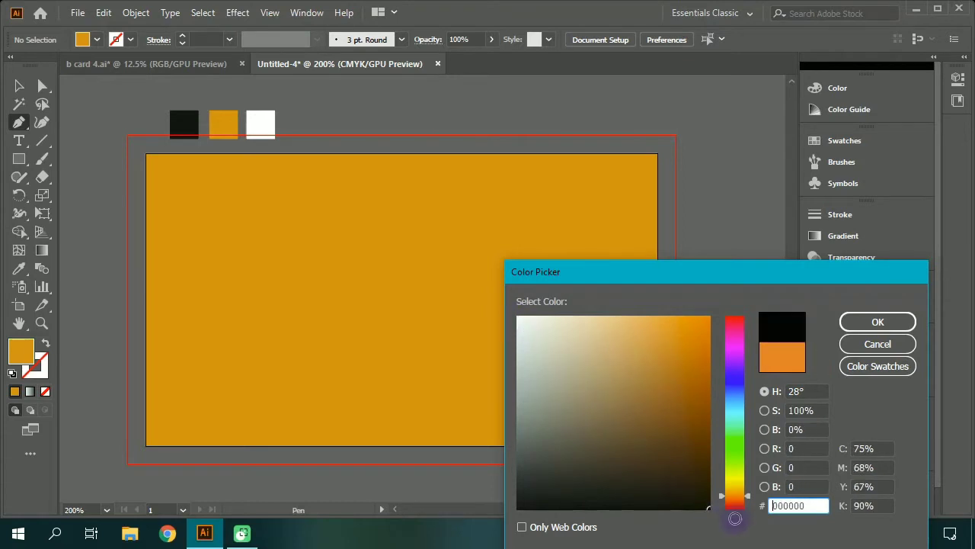
click(874, 323)
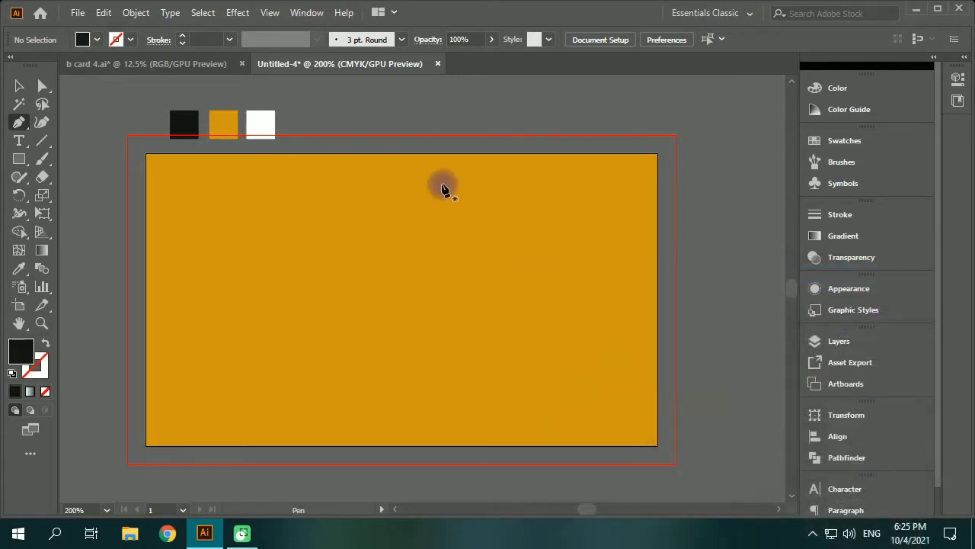
click(415, 154)
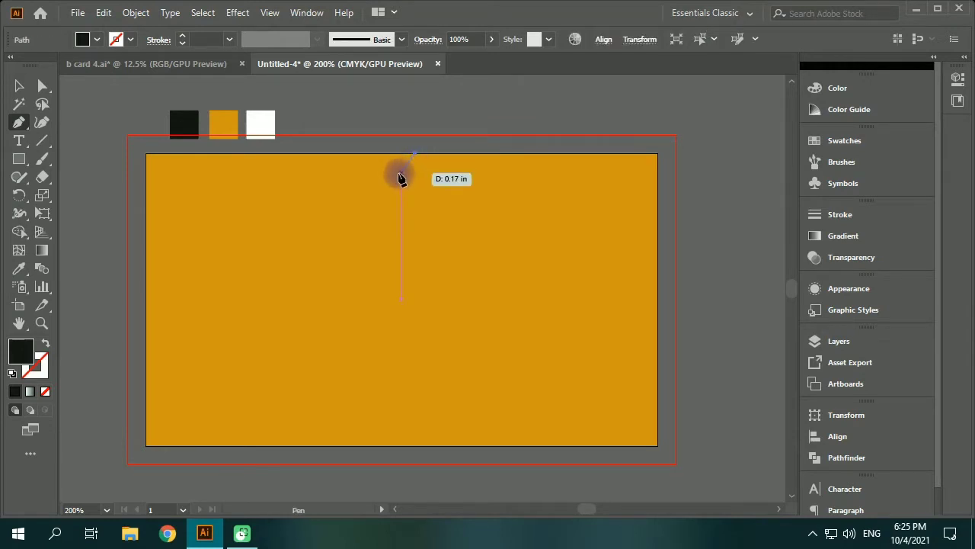
click(400, 173)
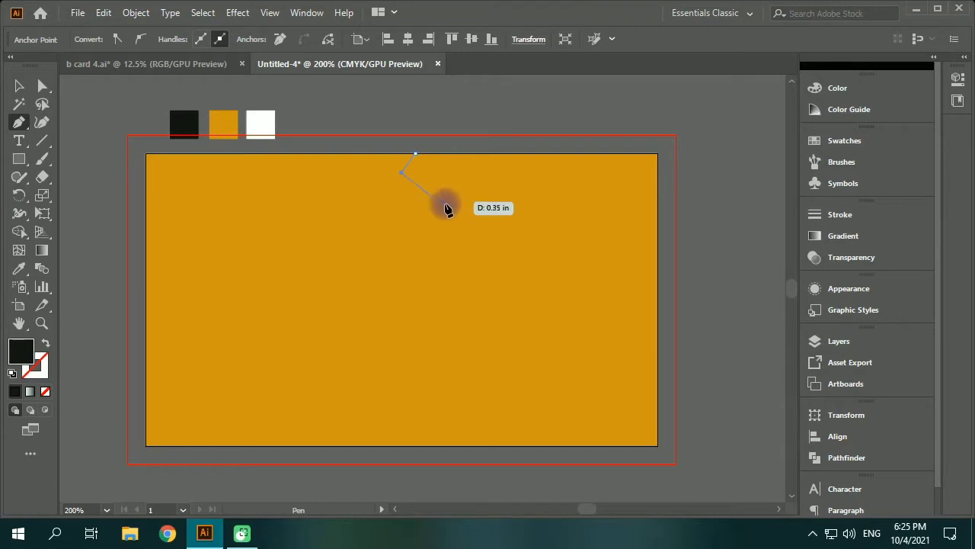
click(429, 200)
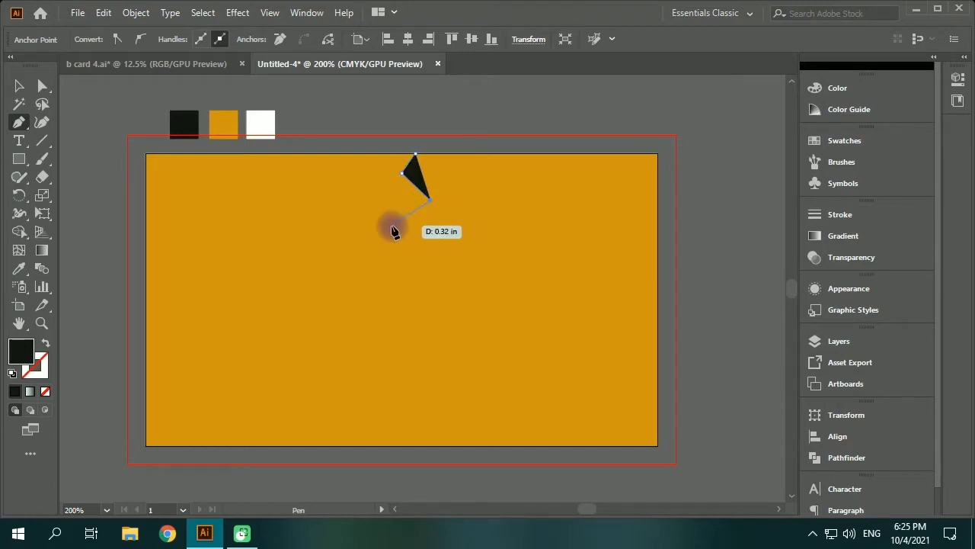
click(391, 225)
click(431, 232)
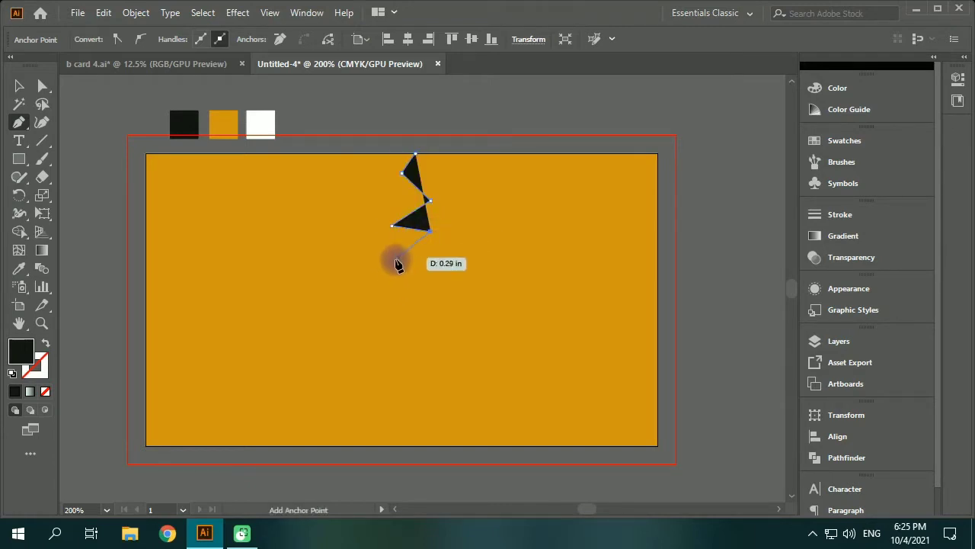
click(392, 265)
click(442, 295)
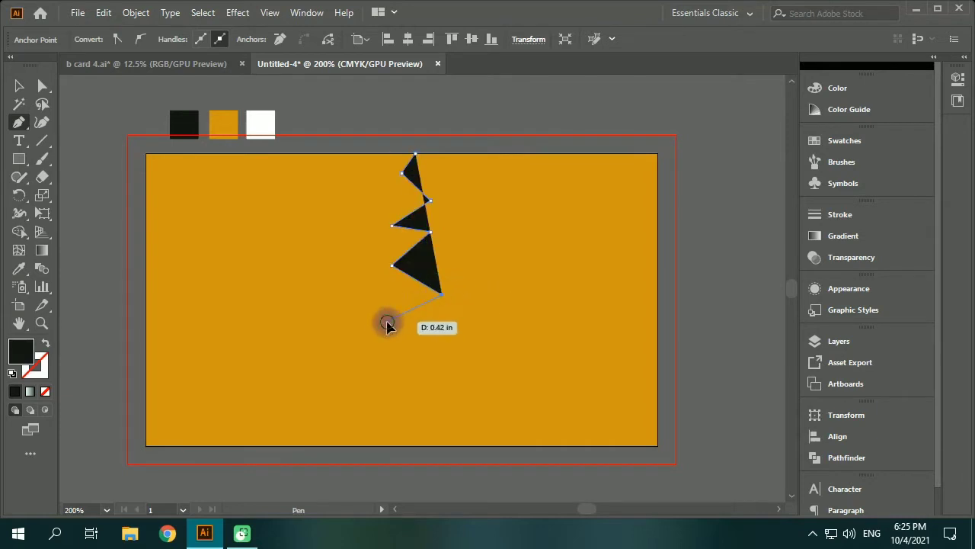
click(387, 321)
click(437, 343)
click(415, 387)
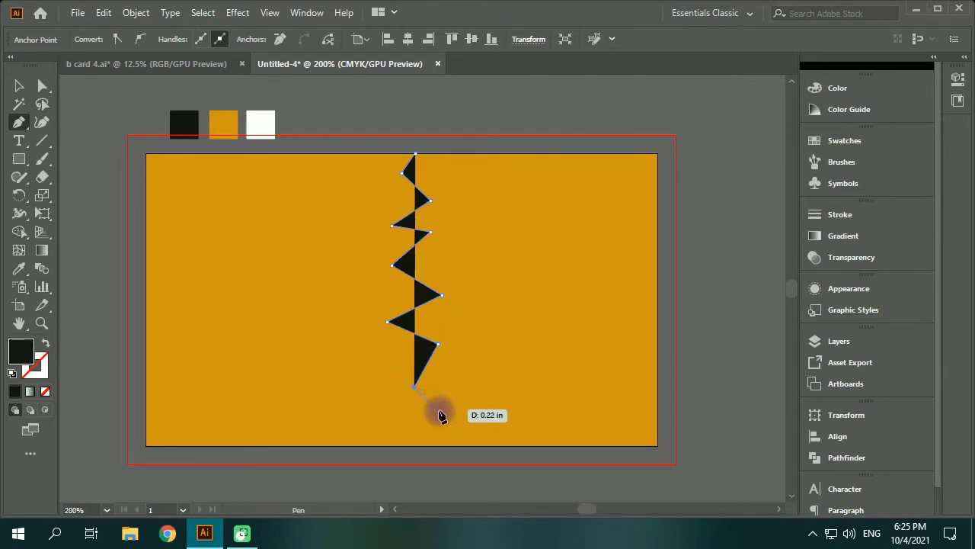
click(480, 445)
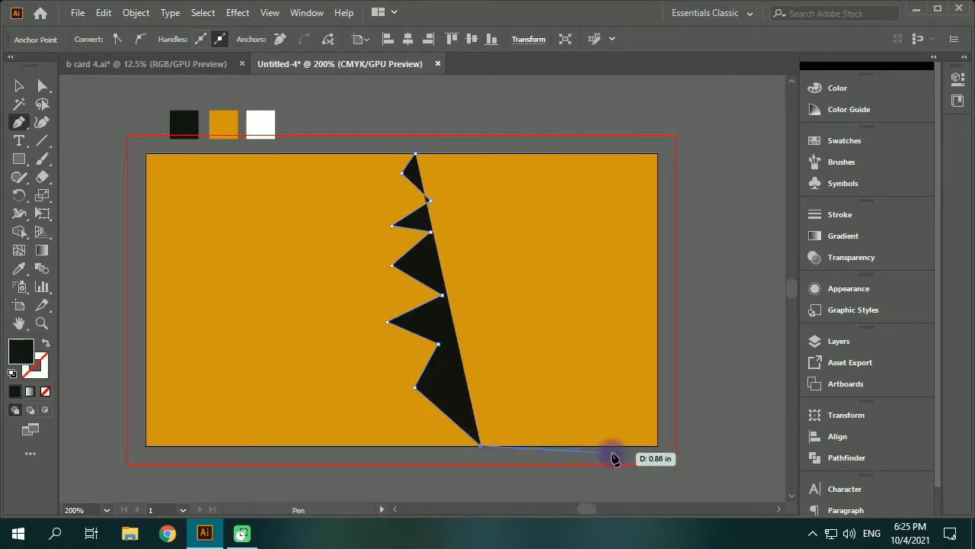
- Close the zigzag path through the card's lower-right and upper-right corners so it covers the right half
click(659, 447)
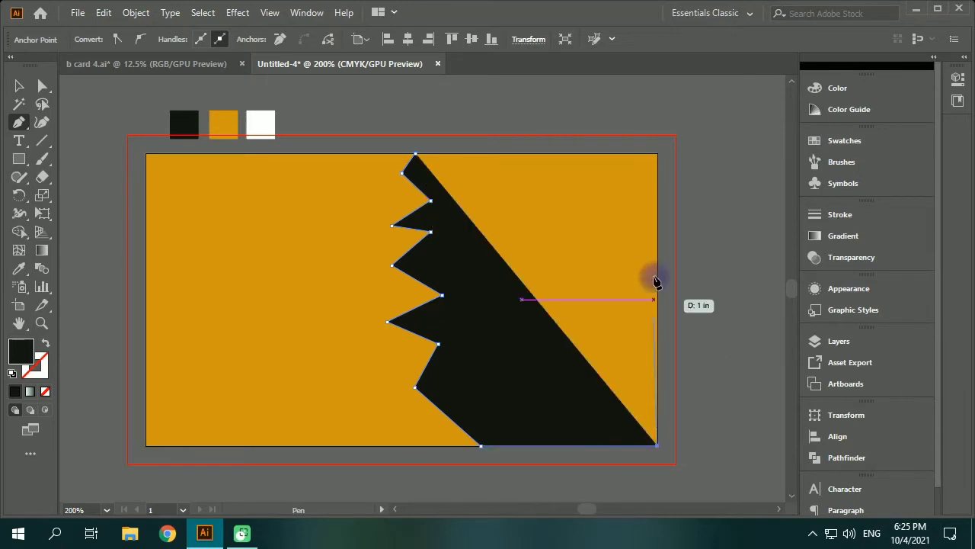
click(658, 154)
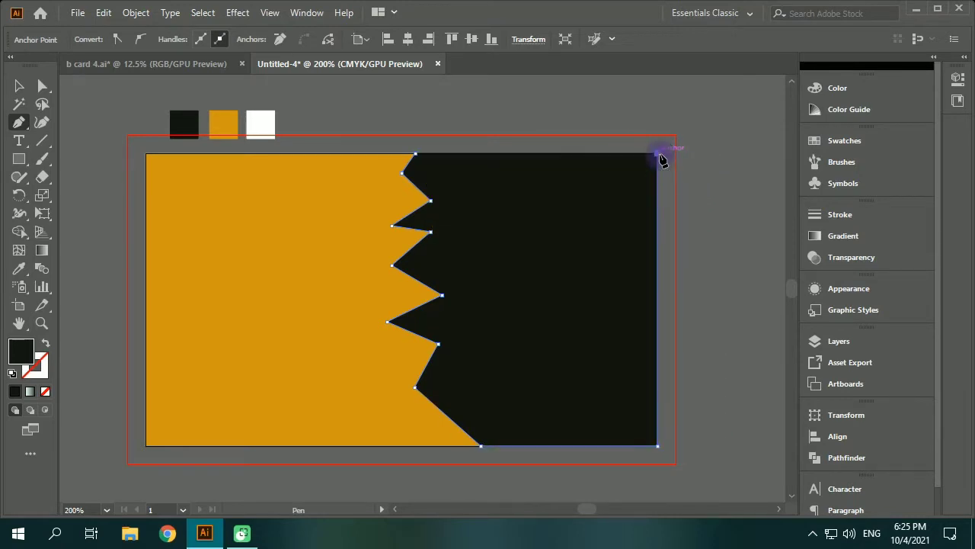
click(414, 154)
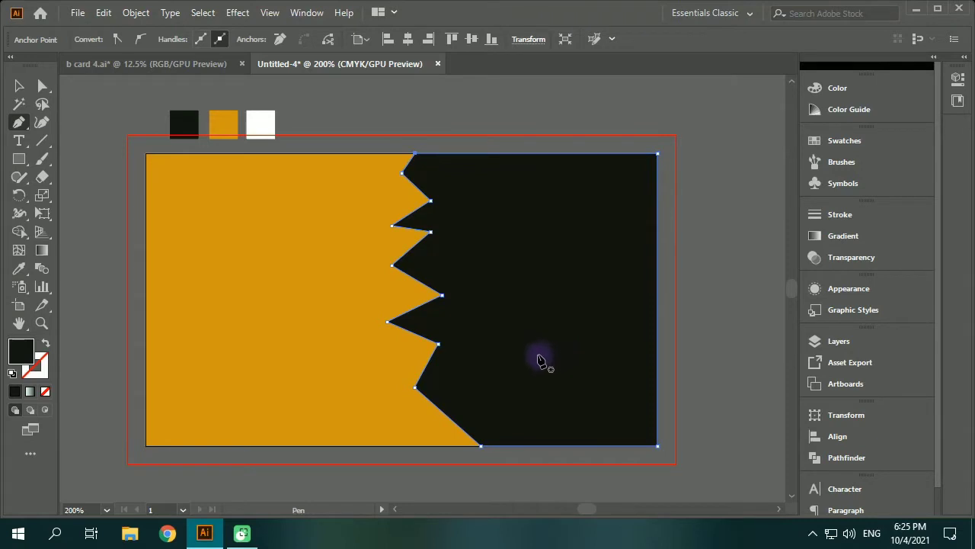
- Recolor the jagged right-hand shape with the white sampled from the white color square
click(259, 124)
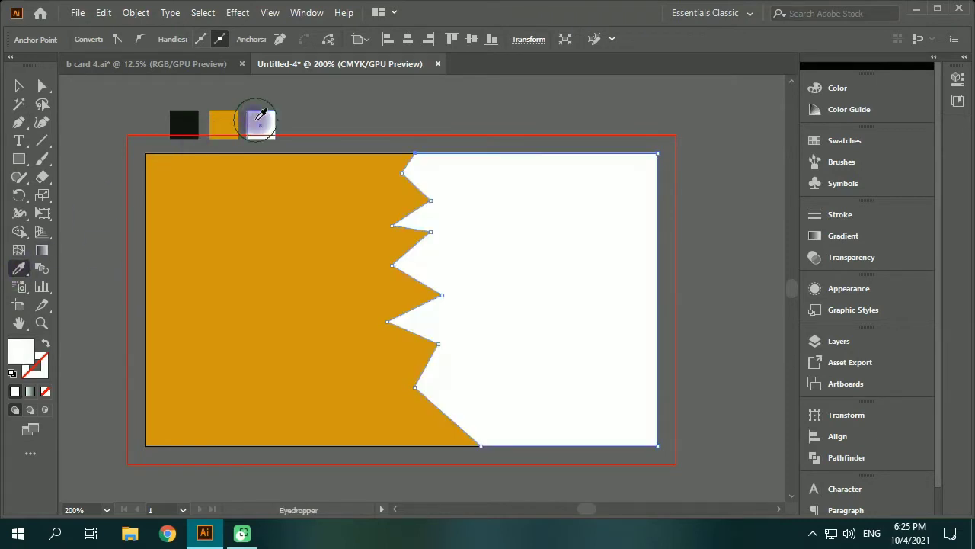
click(19, 86)
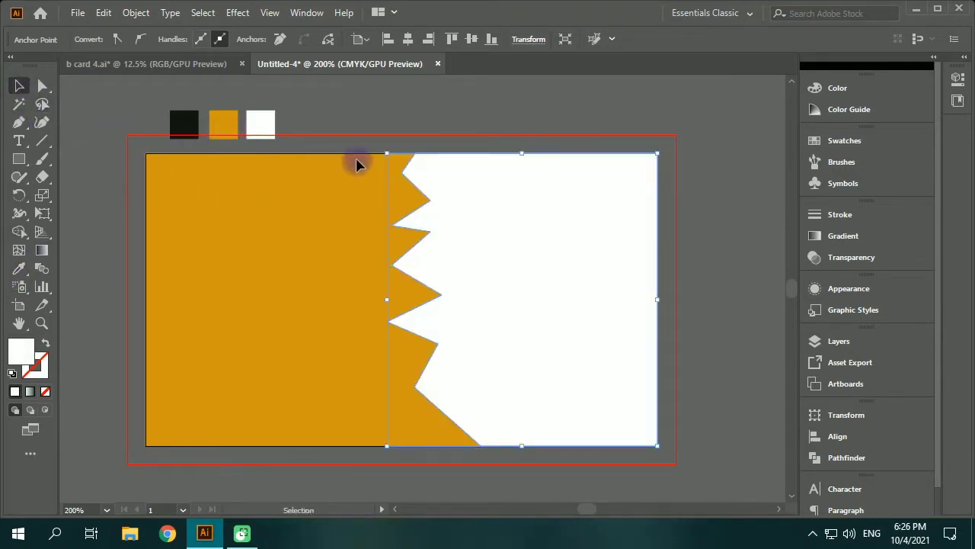
click(19, 122)
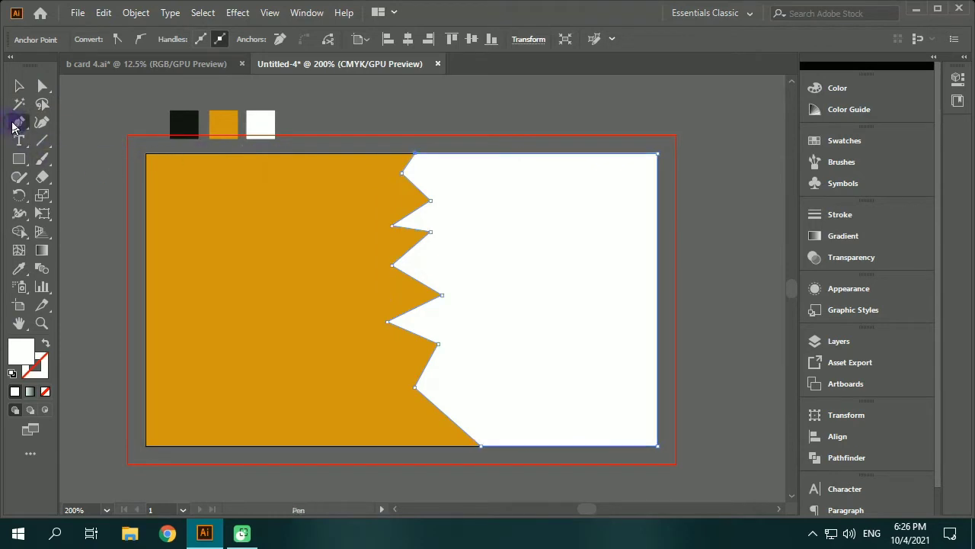
- Draw a second zigzag Pen path just left of the white shape's jagged edge, from the card's upper edge to its lower edge
click(387, 154)
click(378, 173)
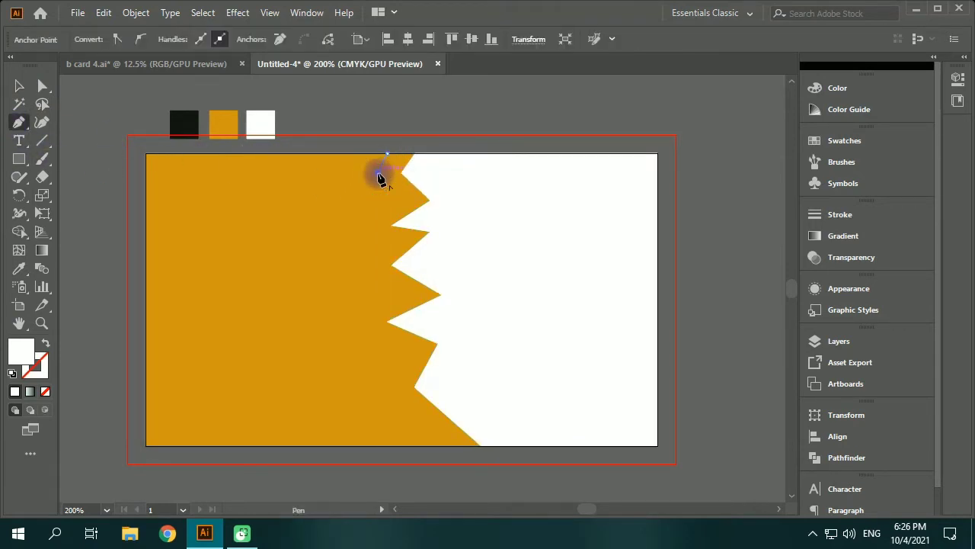
click(410, 201)
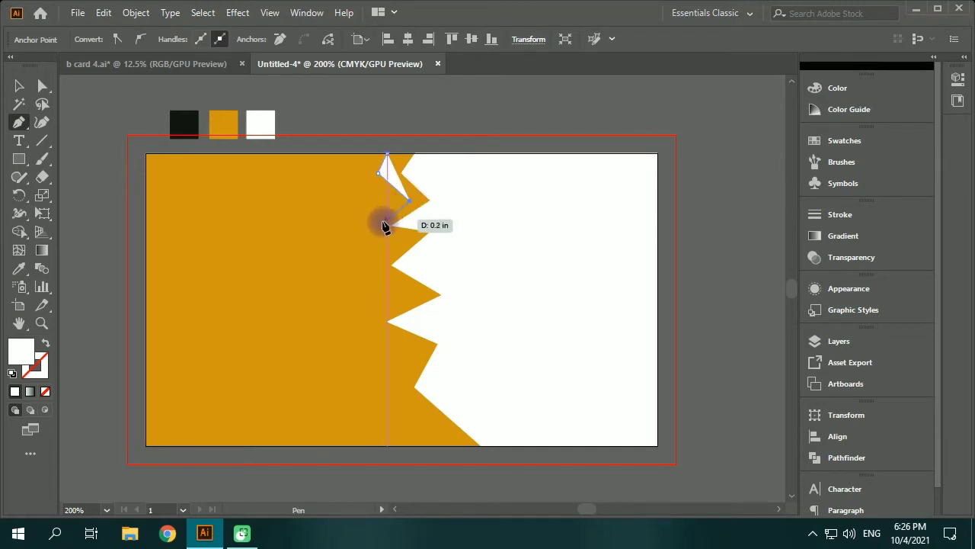
click(368, 225)
click(397, 244)
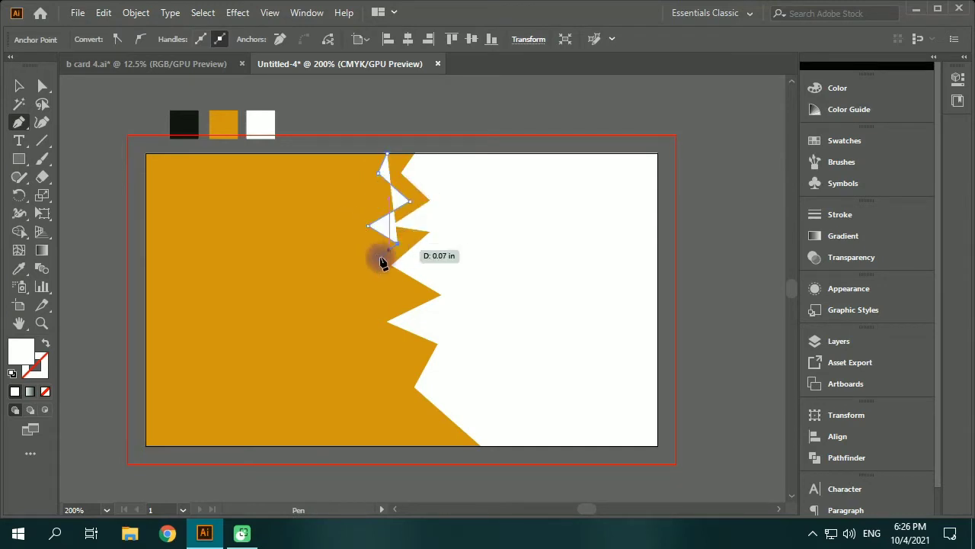
click(362, 266)
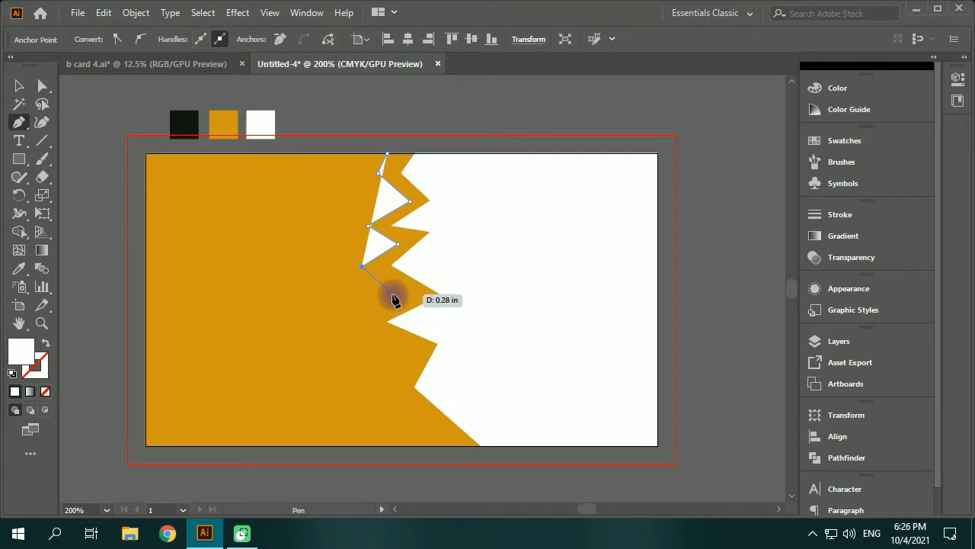
click(392, 294)
click(353, 341)
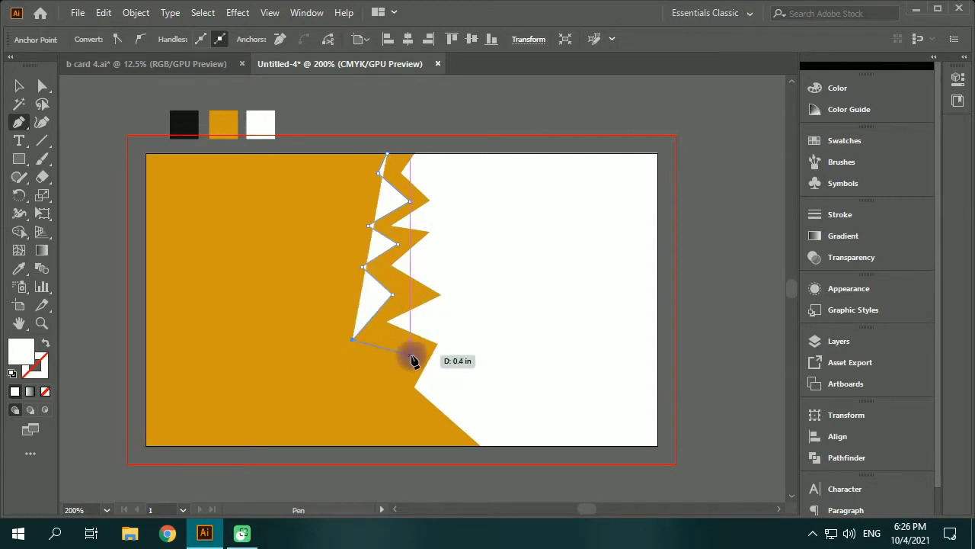
click(414, 348)
click(367, 388)
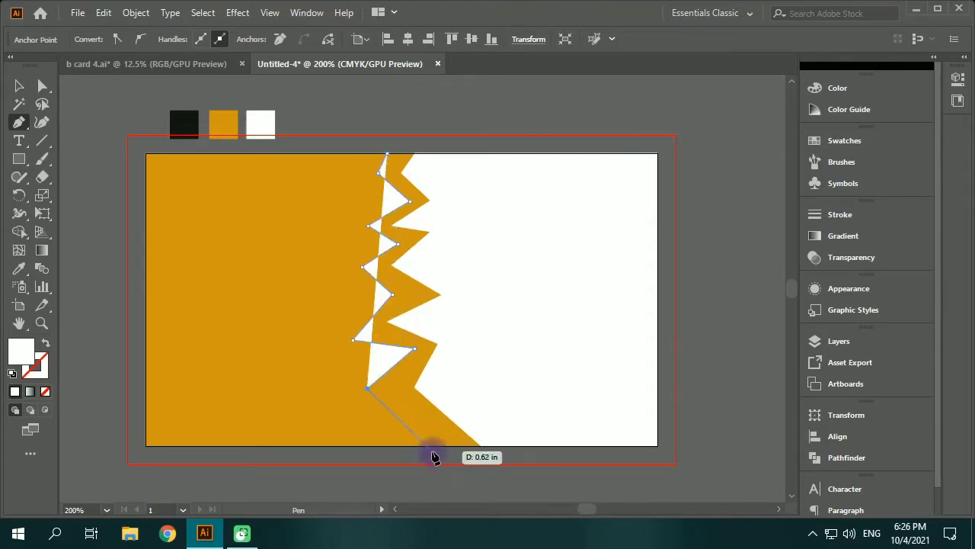
click(432, 446)
- Close the second zigzag path through the card's lower-left and upper-left corners so it covers the left half
click(146, 446)
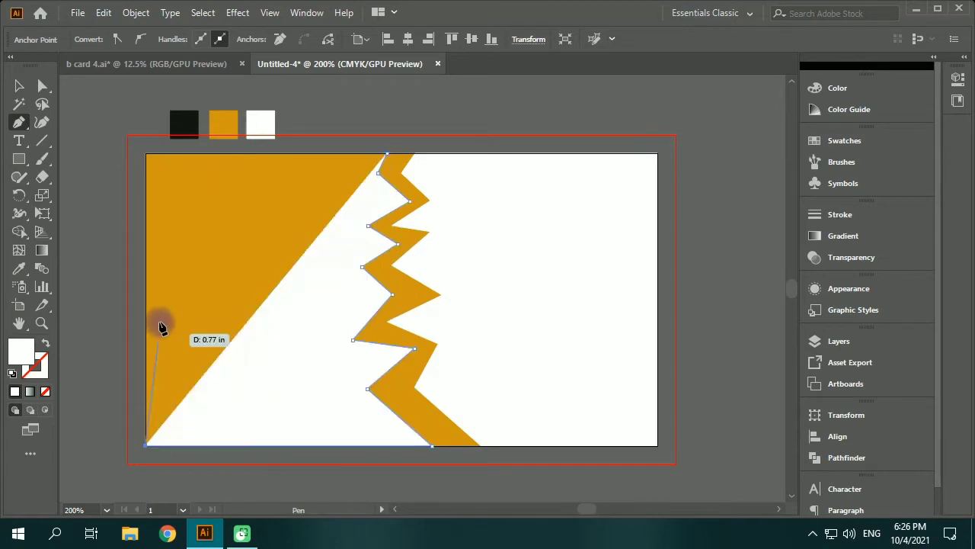
click(147, 155)
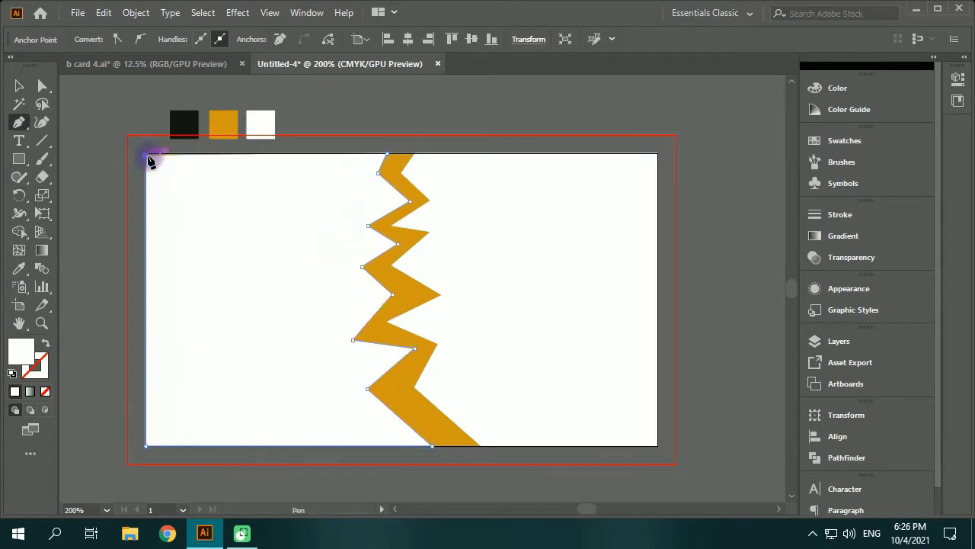
click(387, 155)
- Move the left shape's upper-left anchor point up about 0.02 in to snap it onto the card's corner
alt+scroll(148, 156, up, 8)
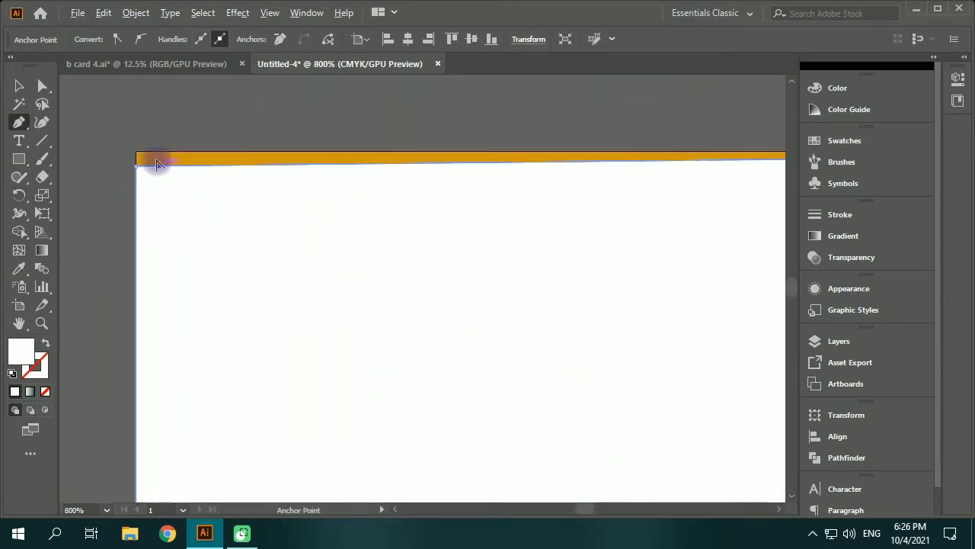
ctrl+drag(92, 173, 92, 133)
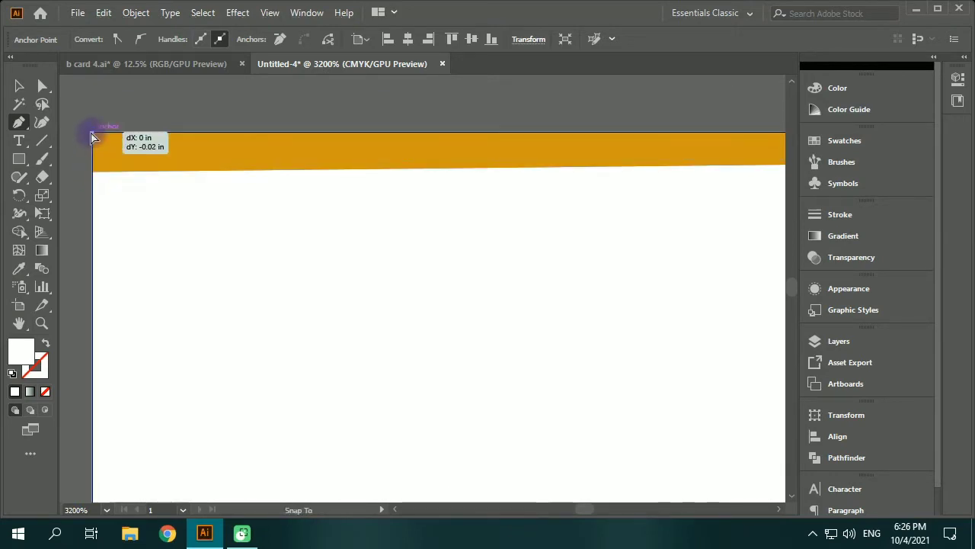
alt+scroll(159, 186, down, 8)
key(space)
drag(244, 278, 233, 236)
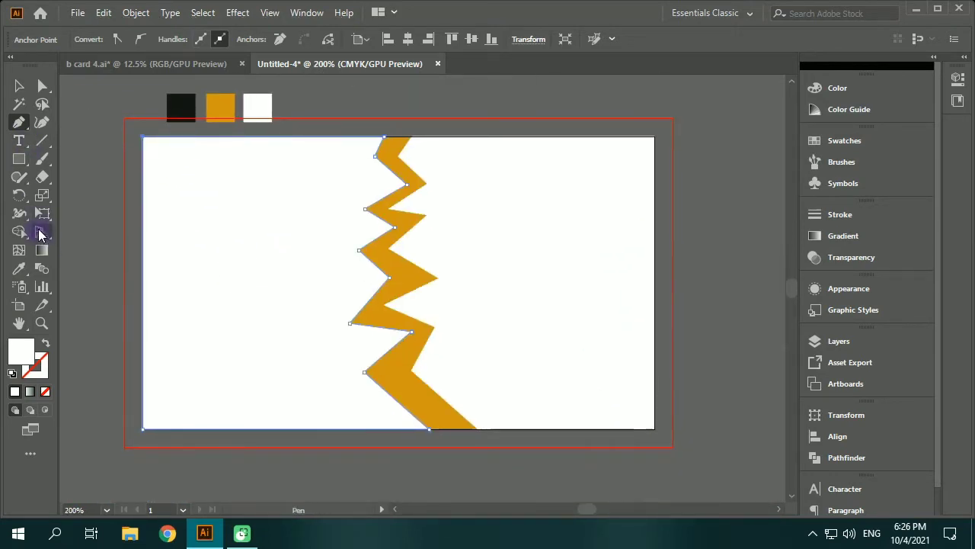
- Recolor the jagged left-hand shape with the black sampled from the black color square, and deselect it
click(19, 268)
click(183, 105)
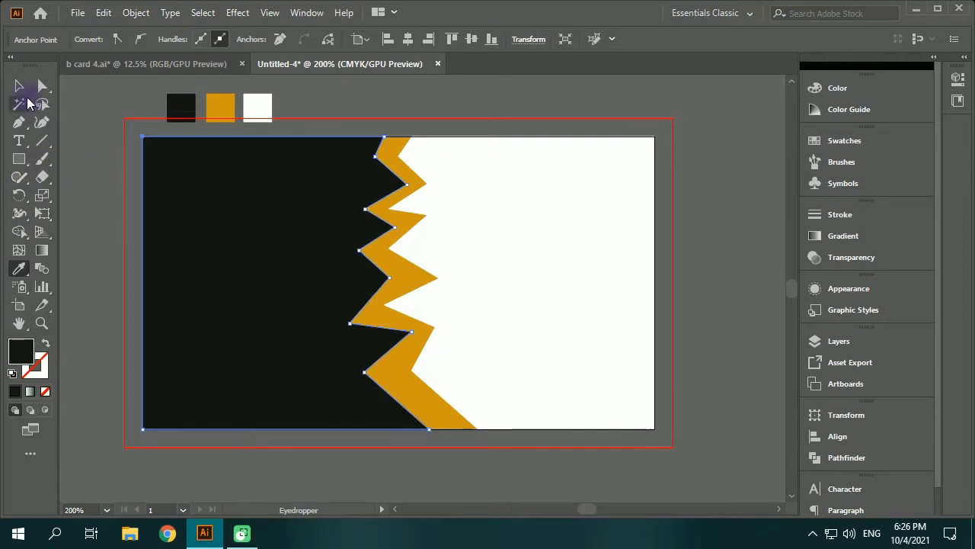
key(v)
click(713, 279)
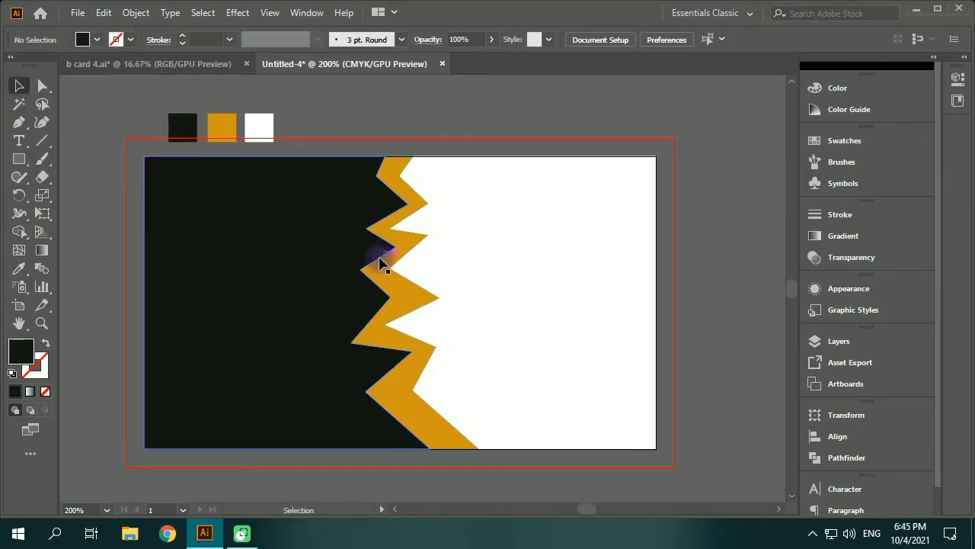
- Copy the white jagged shape and paste the duplicate directly behind it
click(502, 288)
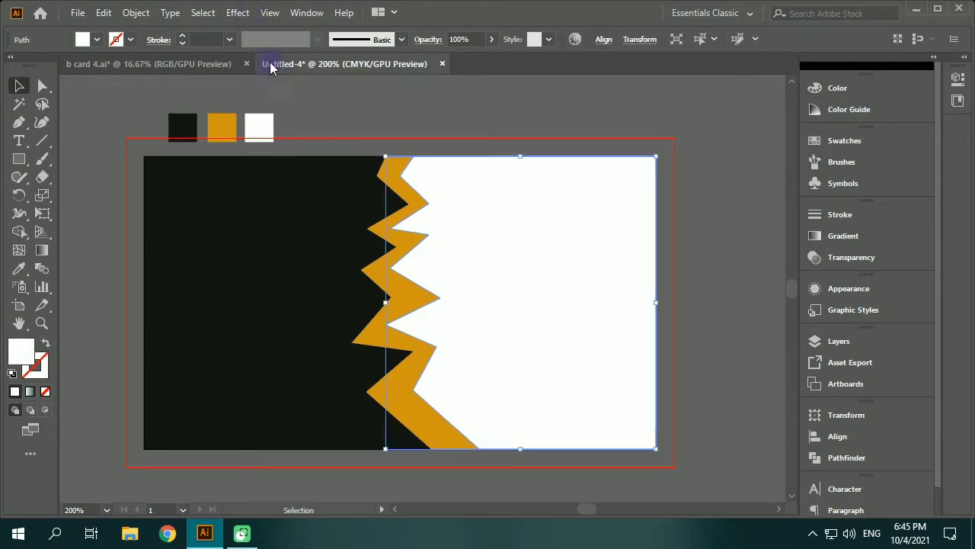
click(520, 279)
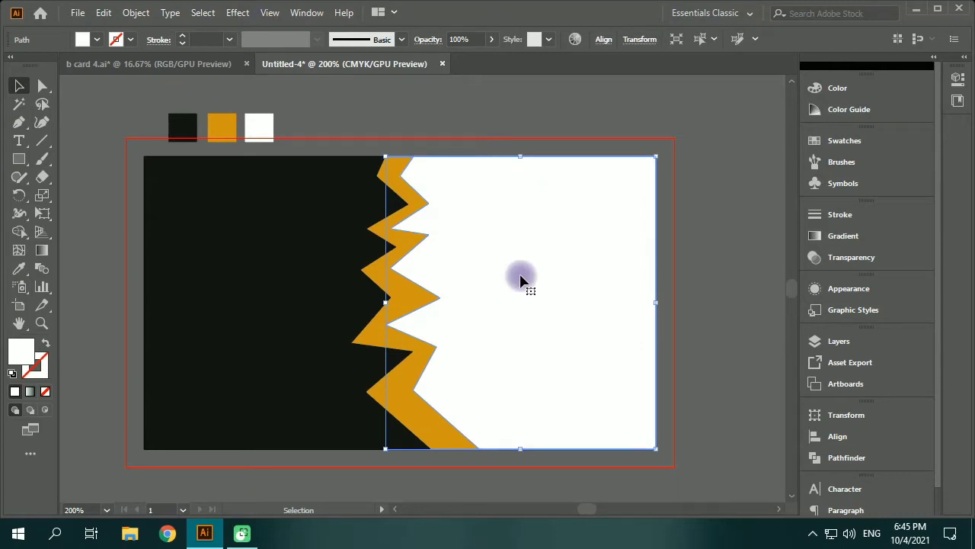
click(105, 13)
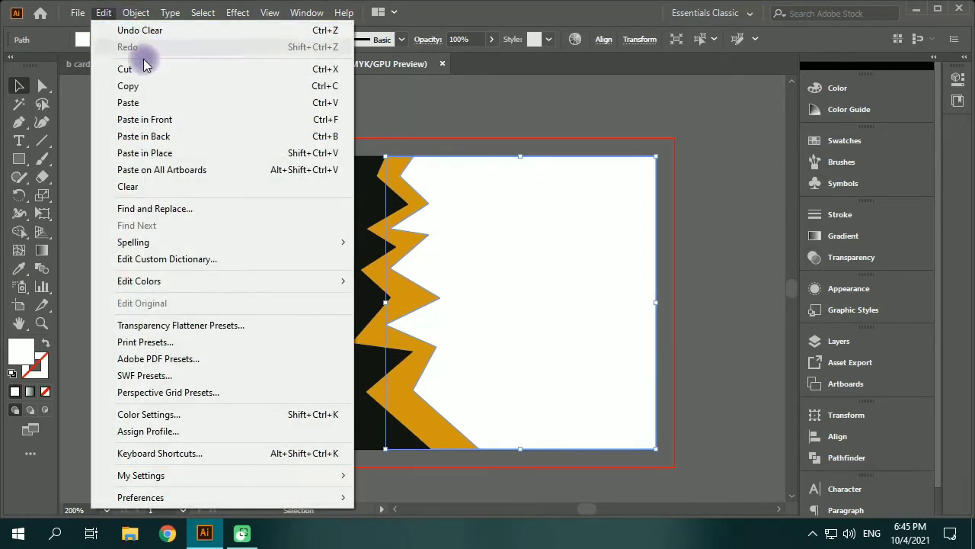
click(163, 89)
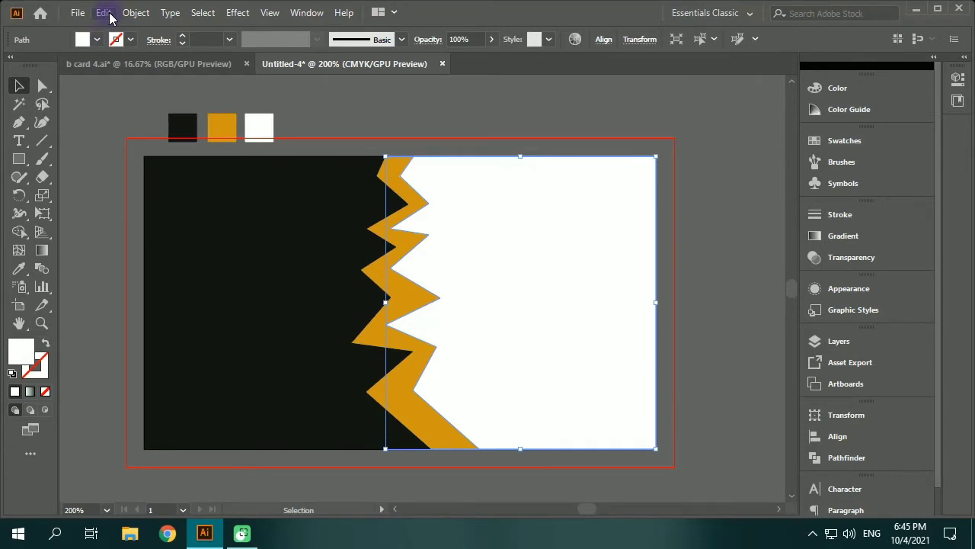
click(109, 14)
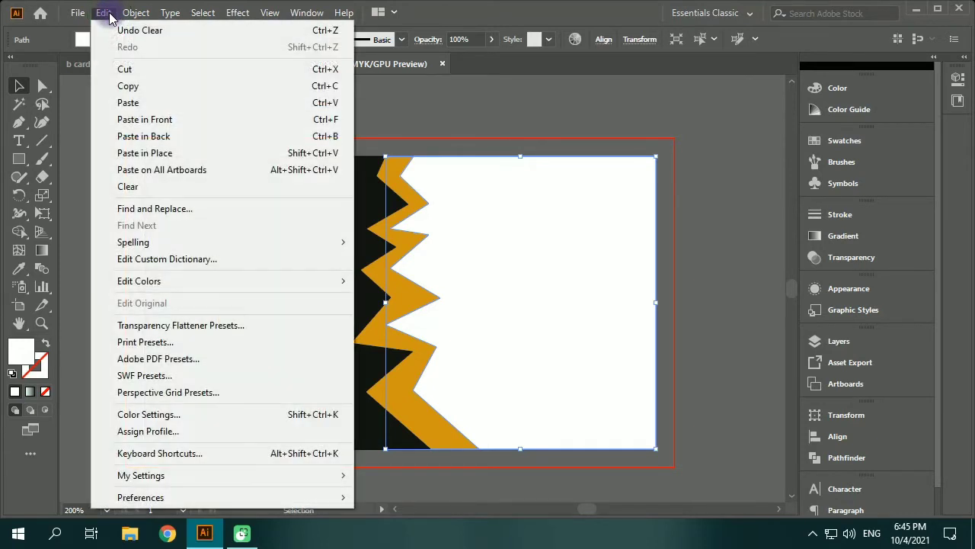
click(155, 142)
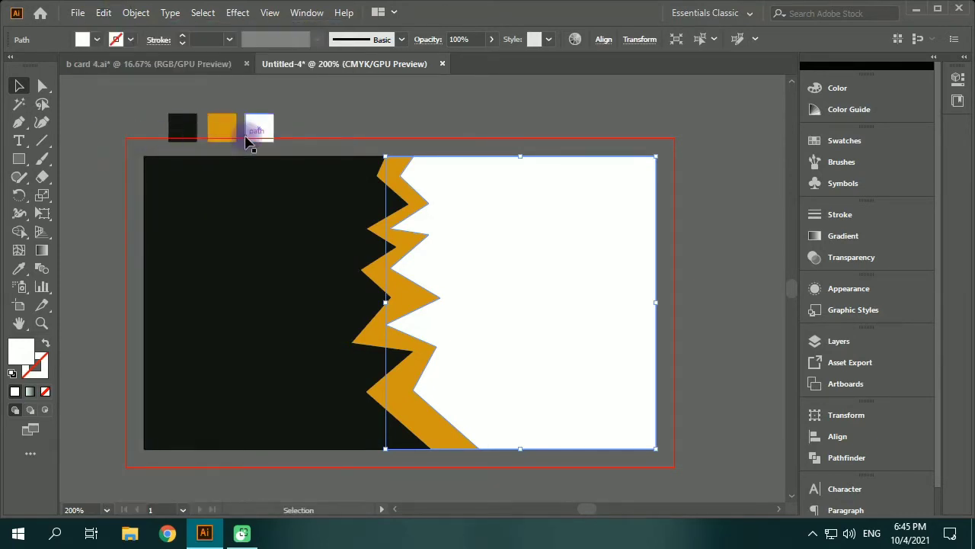
- Apply a Gaussian Blur with a 6-pixel radius to the pasted copy, with the preview enabled
click(239, 14)
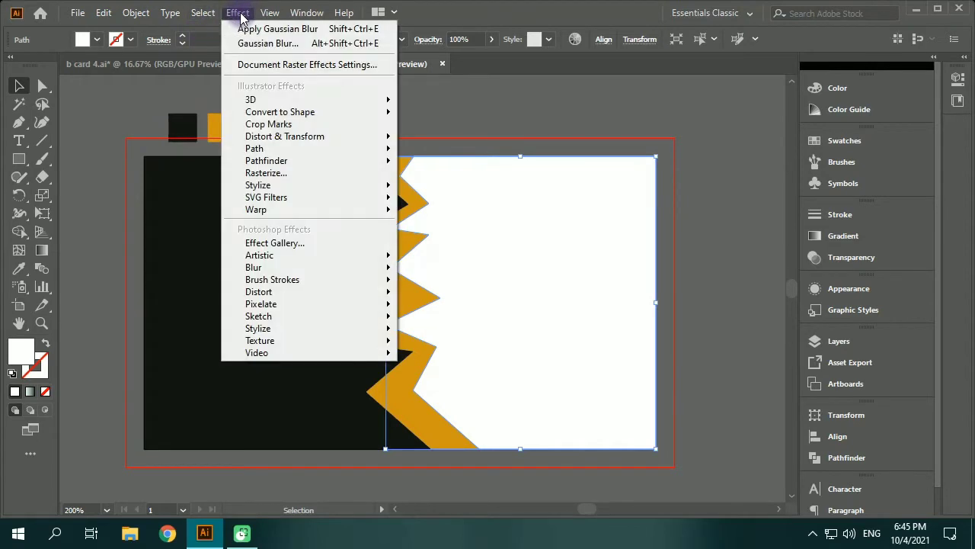
mouse_move(315, 266)
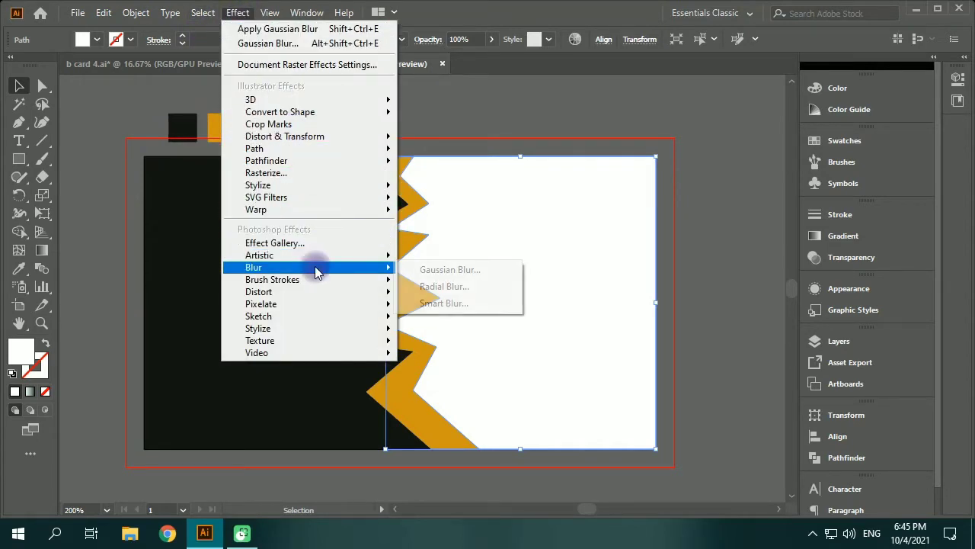
click(447, 270)
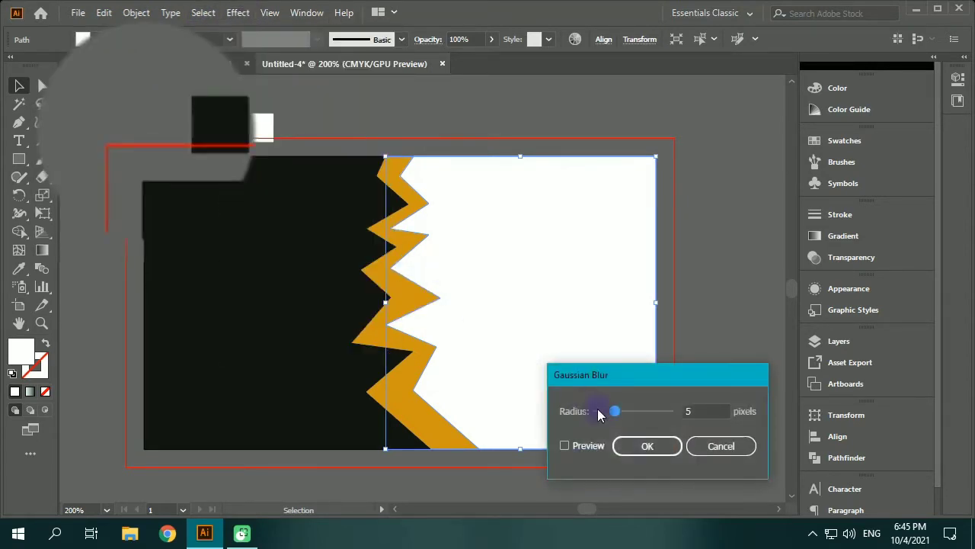
click(565, 446)
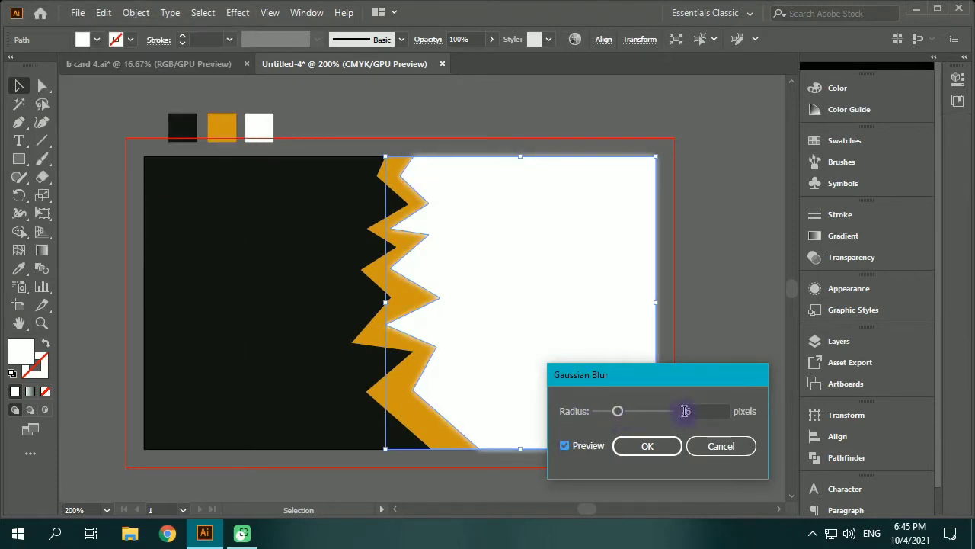
click(654, 445)
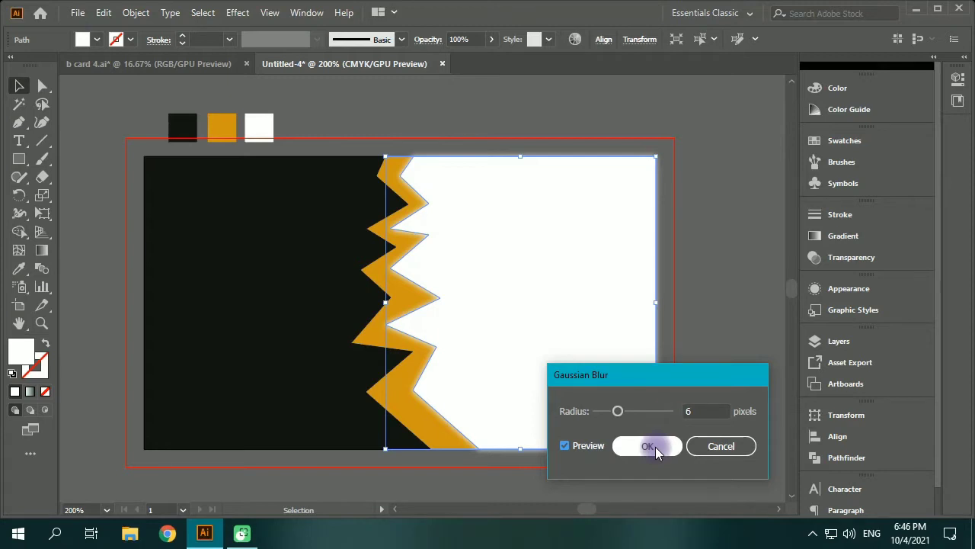
- Fill the blurred copy with black (#000000) and nudge it one increment left to form a shadow along the torn edge
double_click(23, 352)
drag(707, 504, 719, 515)
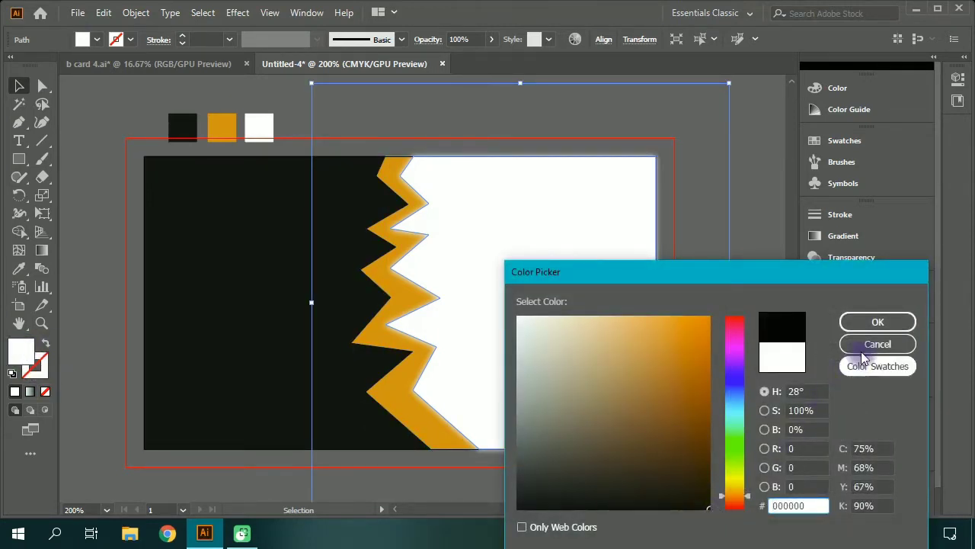
click(852, 321)
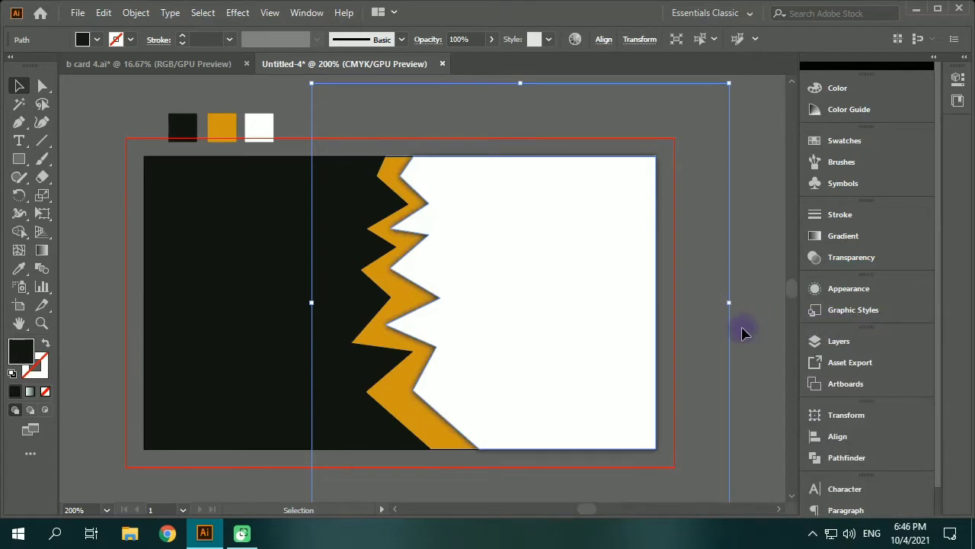
key(Left)
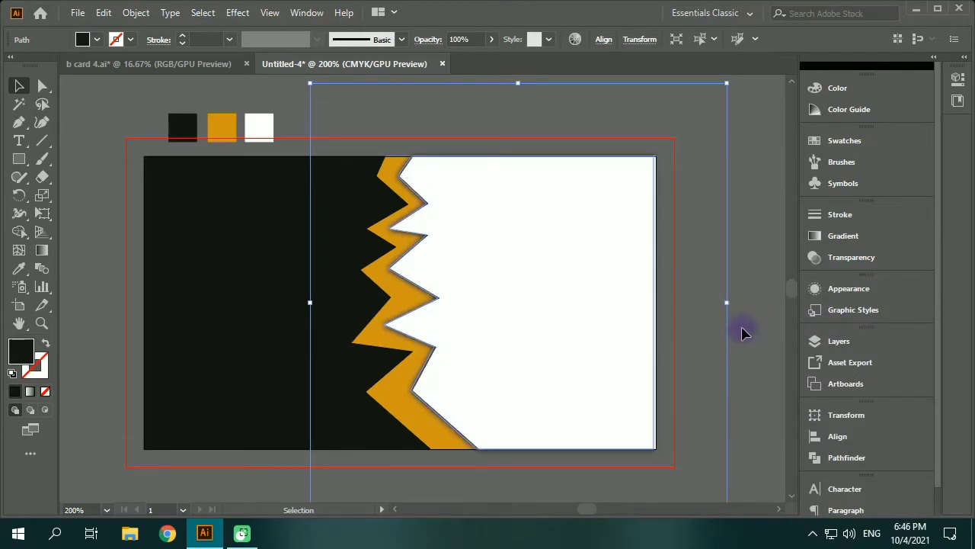
- Set the document raster effects resolution to Medium (150 ppi)
scroll(406, 320, up, 8)
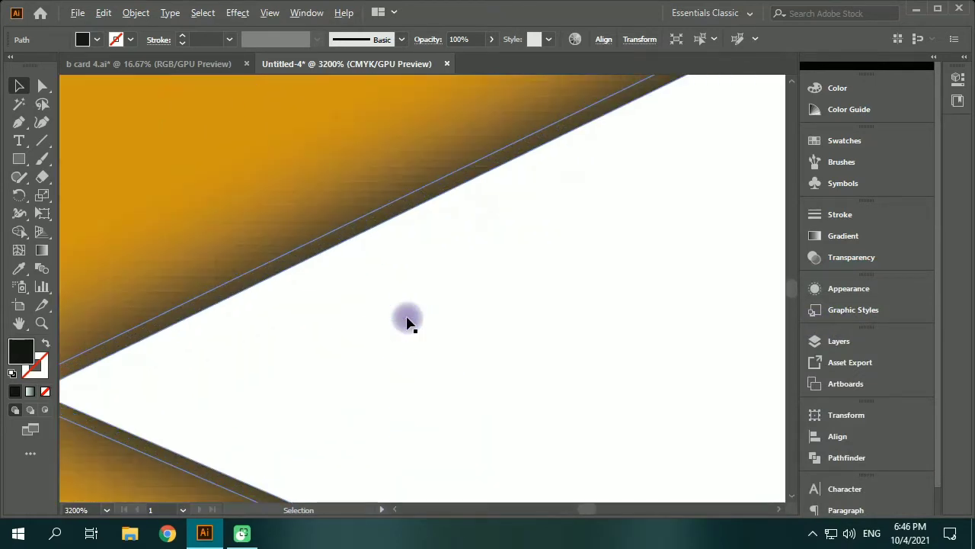
scroll(407, 320, down, 4)
scroll(407, 320, up, 3)
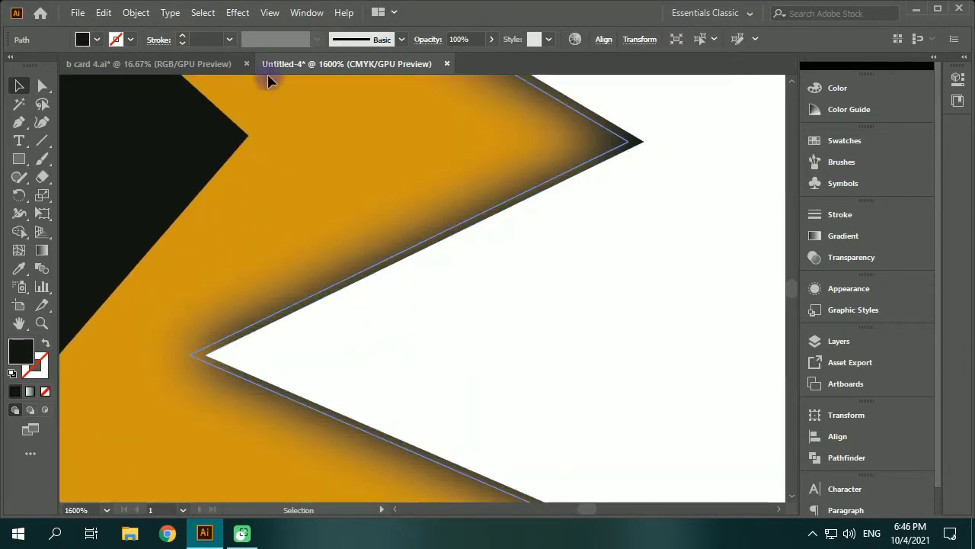
click(239, 13)
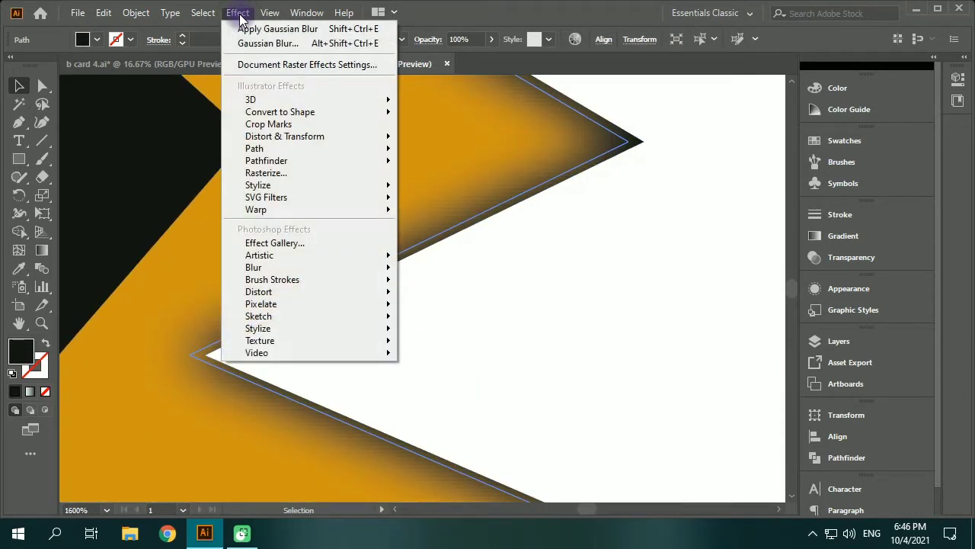
click(330, 64)
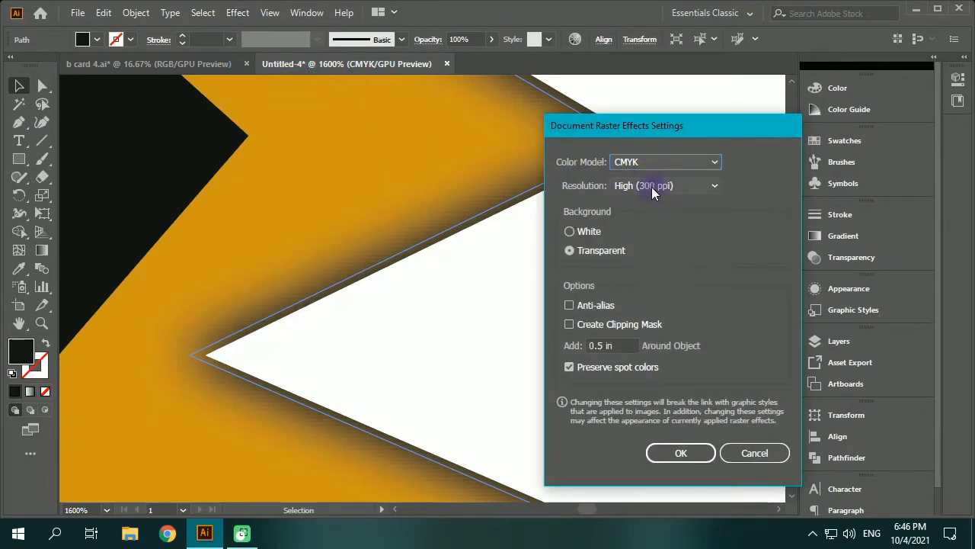
click(704, 189)
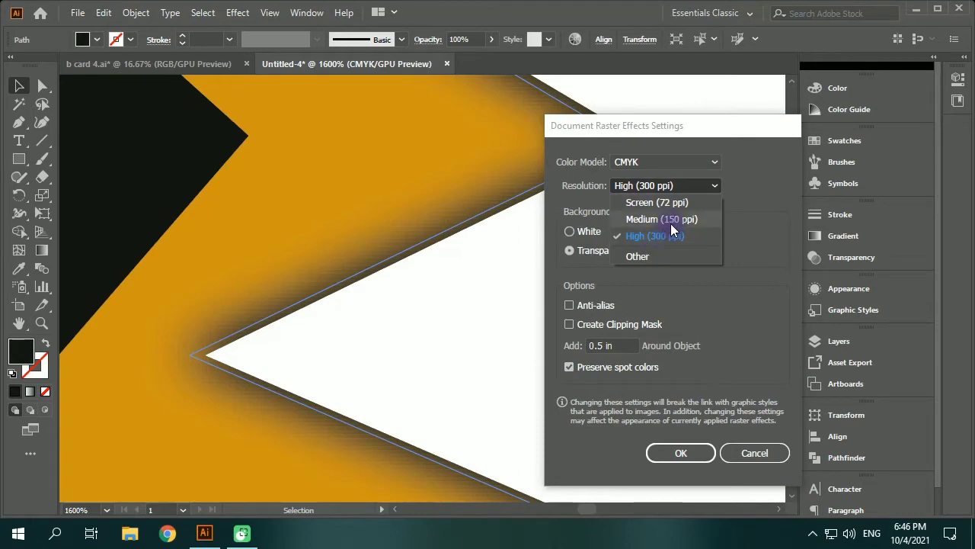
click(669, 221)
click(680, 454)
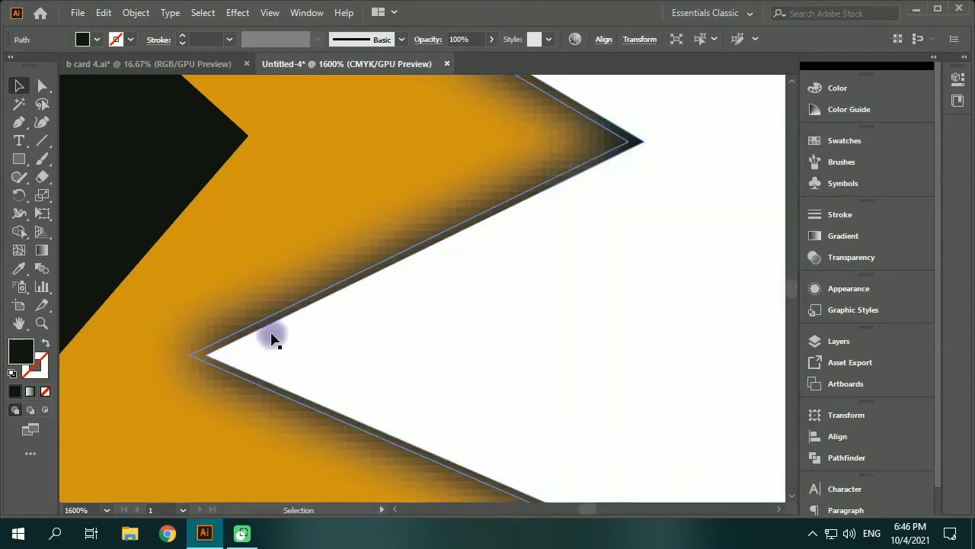
- Raise the document raster effects resolution to High (300 ppi) and clear the selection
click(237, 12)
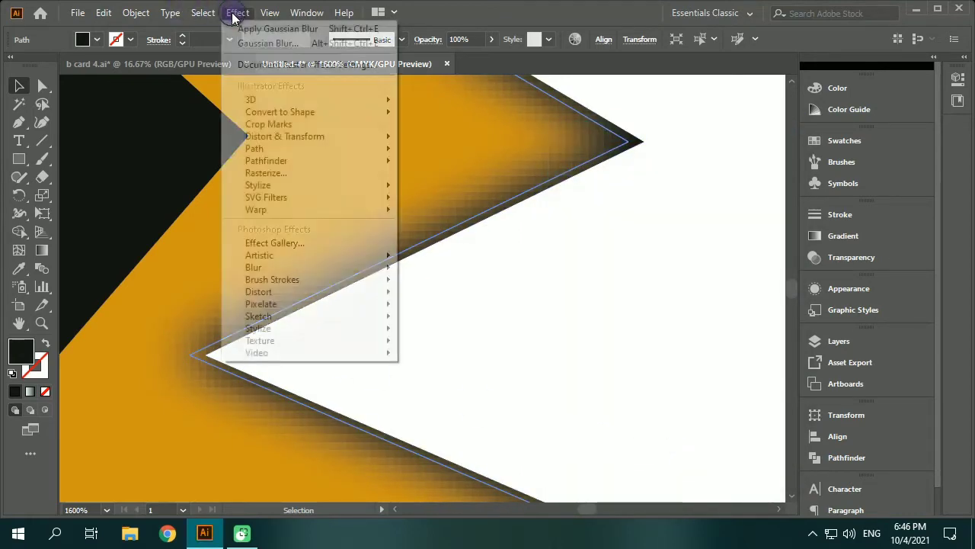
click(306, 65)
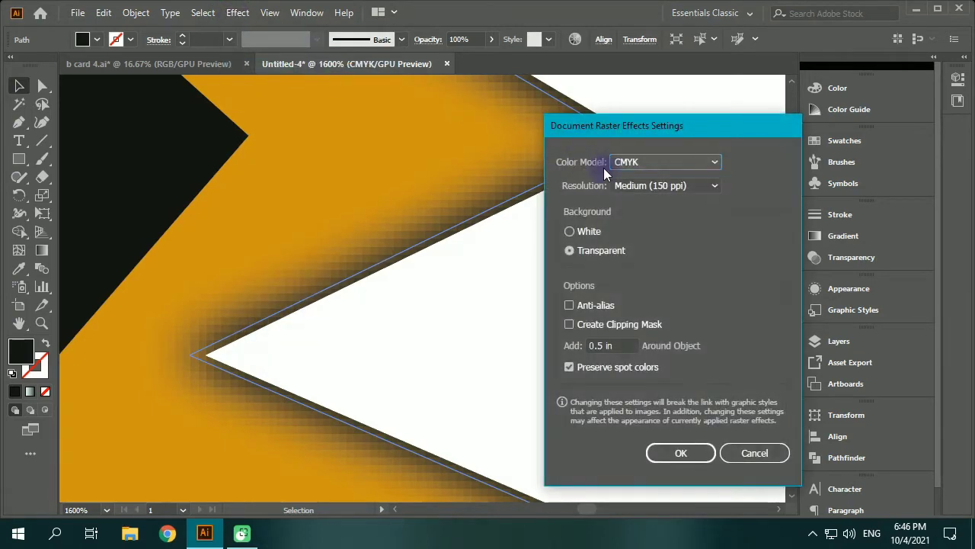
click(668, 185)
click(663, 236)
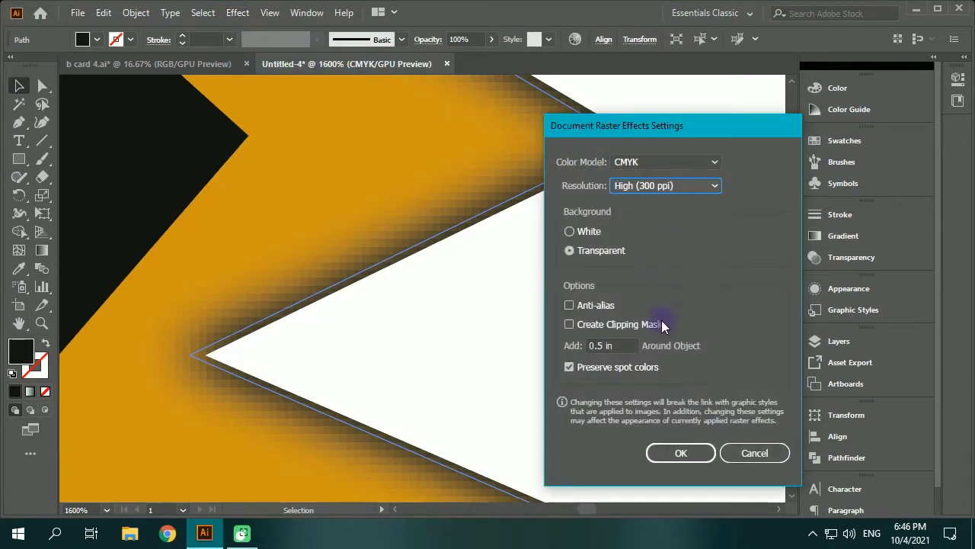
click(682, 454)
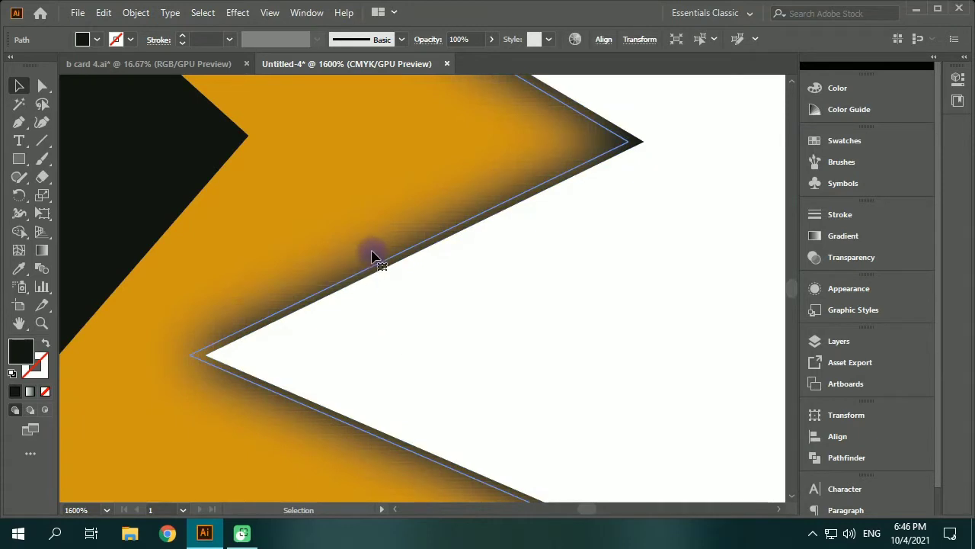
scroll(405, 240, down, 7)
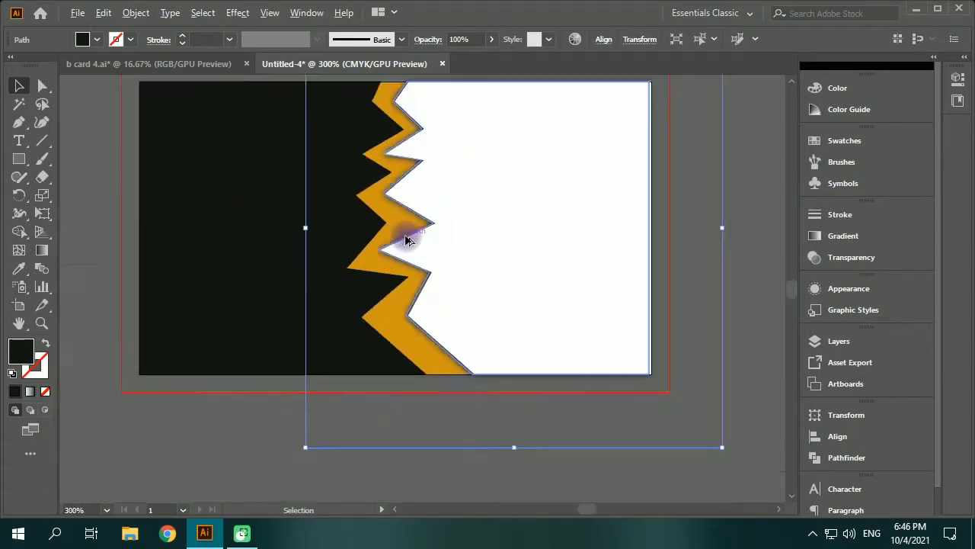
click(665, 312)
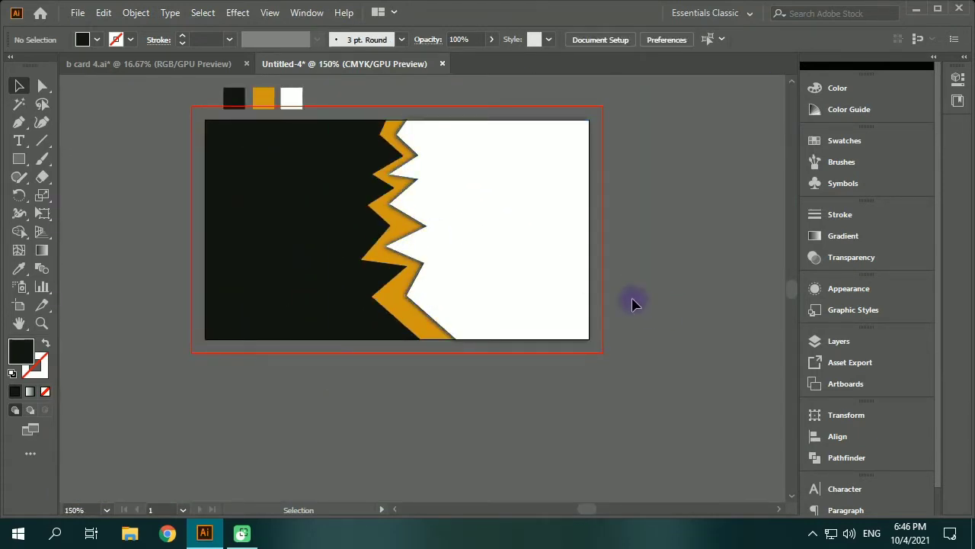
- Copy the black jagged shape and paste the duplicate directly behind it
click(297, 248)
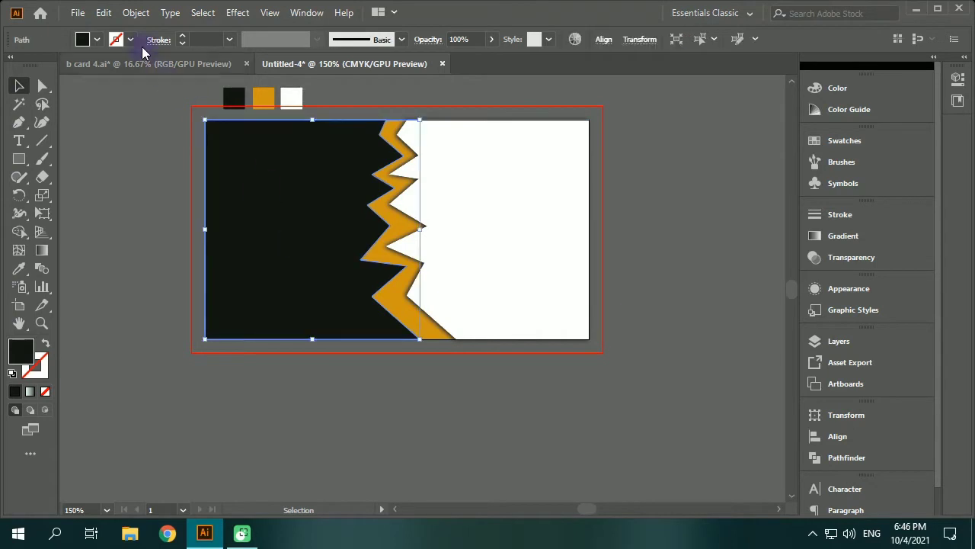
click(104, 12)
click(153, 95)
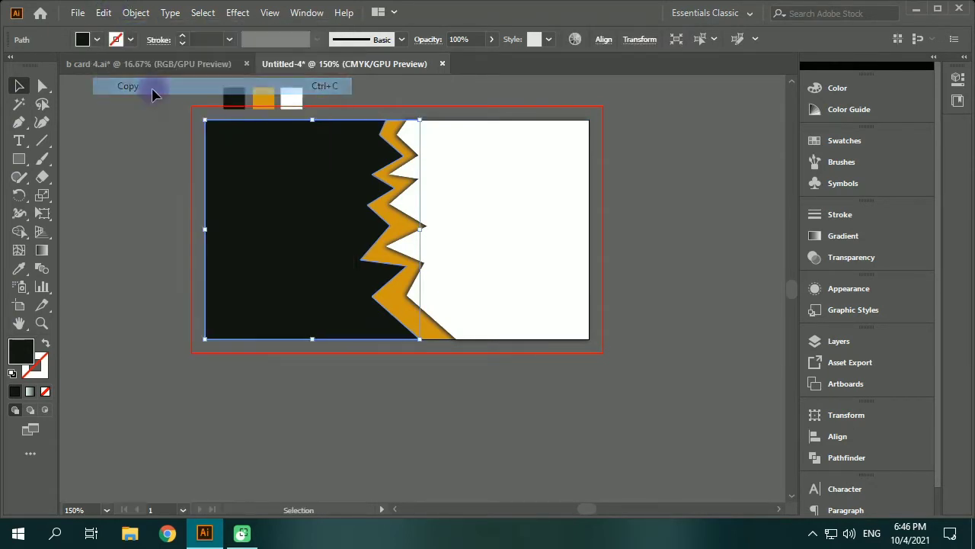
click(105, 14)
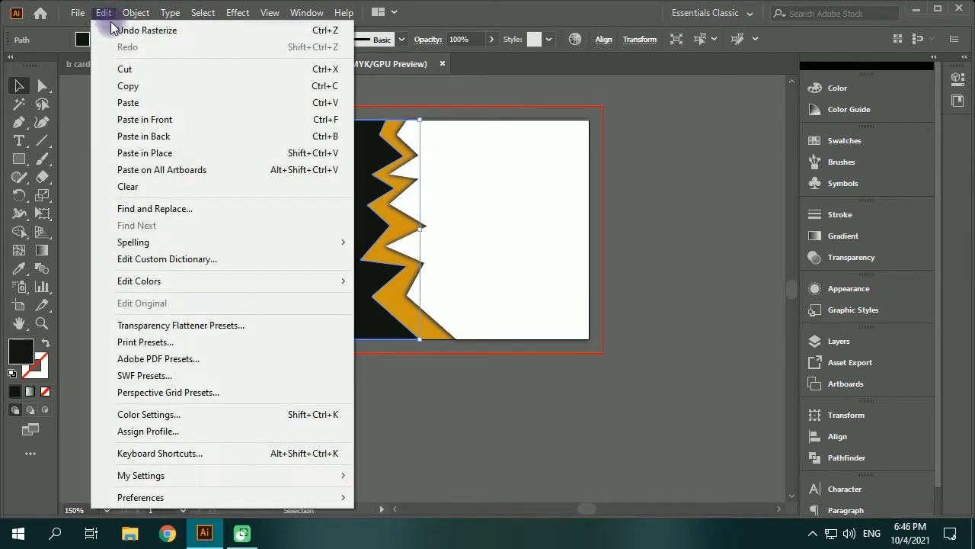
click(164, 139)
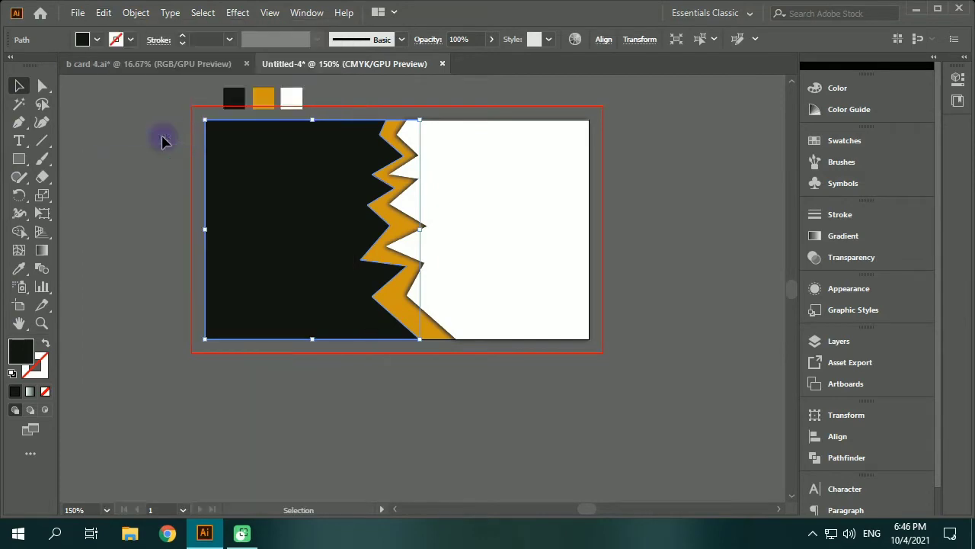
double_click(27, 363)
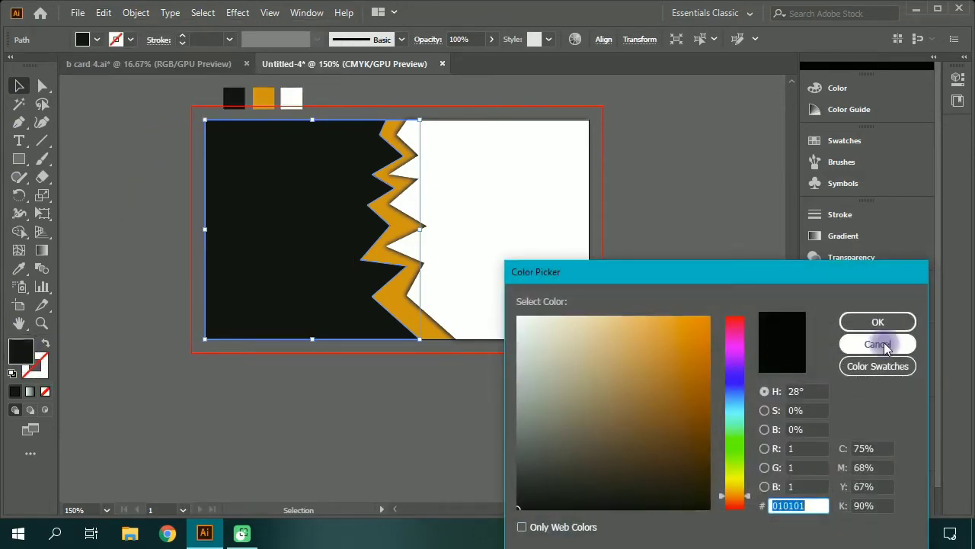
click(891, 345)
- Apply a 6-pixel Gaussian Blur with preview enabled to the black shape's pasted copy and nudge it one increment right
click(236, 13)
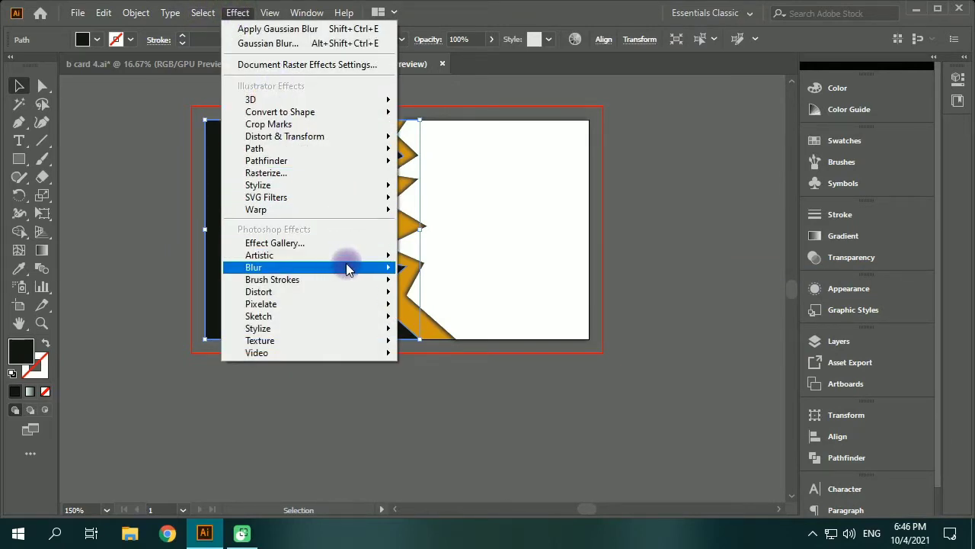
mouse_move(344, 267)
click(422, 264)
click(568, 445)
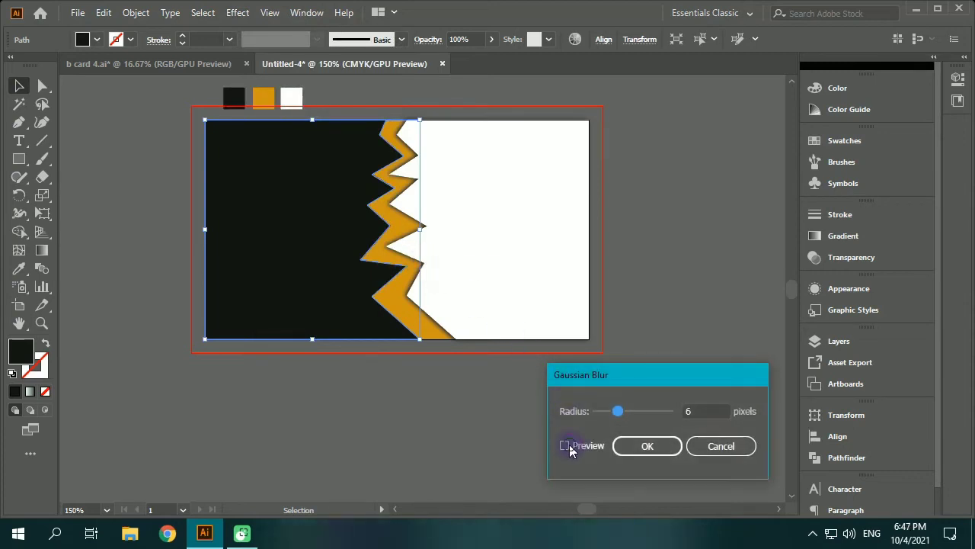
click(647, 446)
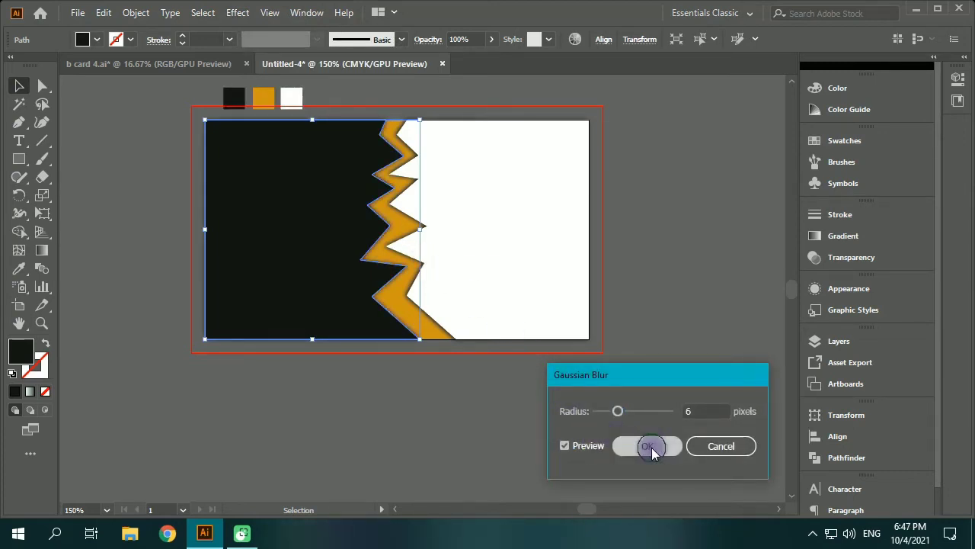
key(Right)
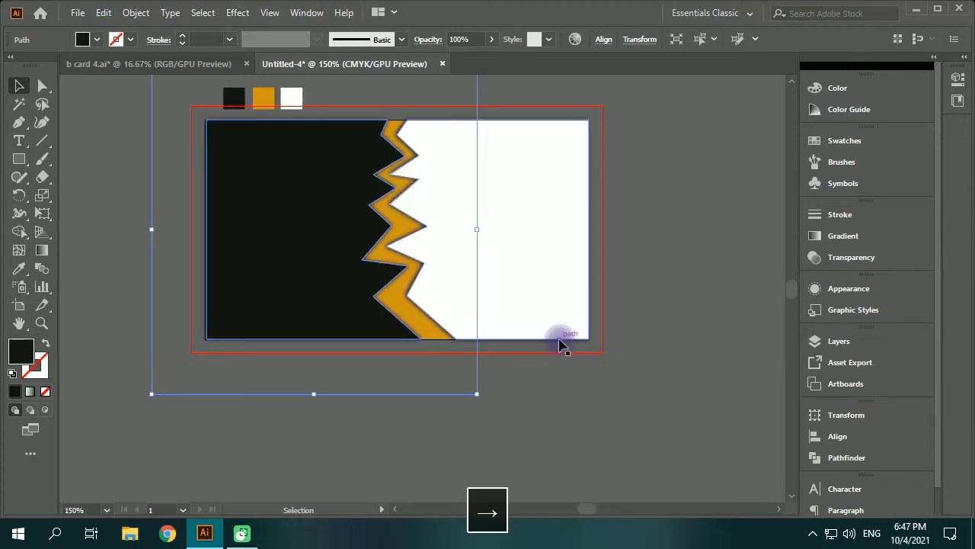
click(681, 318)
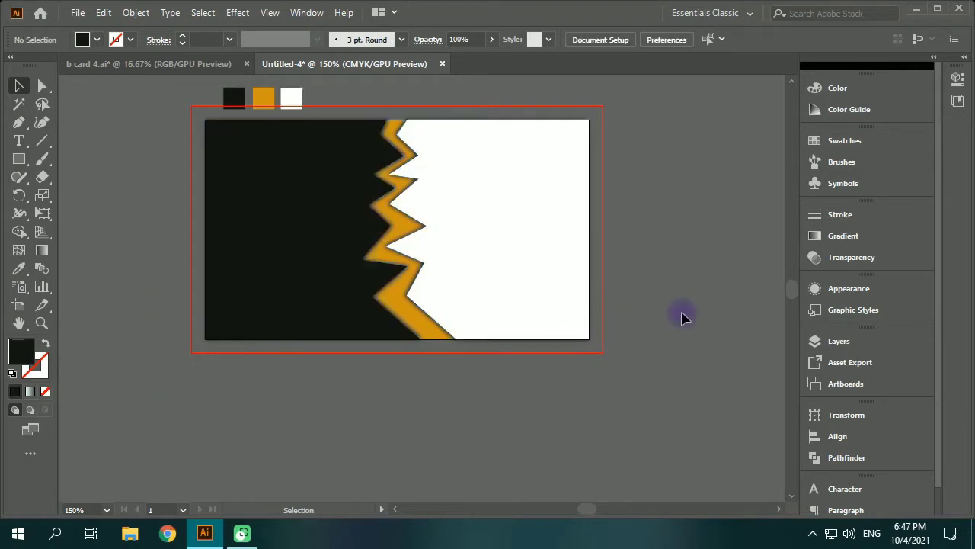
- Change the fill of the blurred copy behind the black shape to #0f0f0f
scroll(374, 297, up, 5)
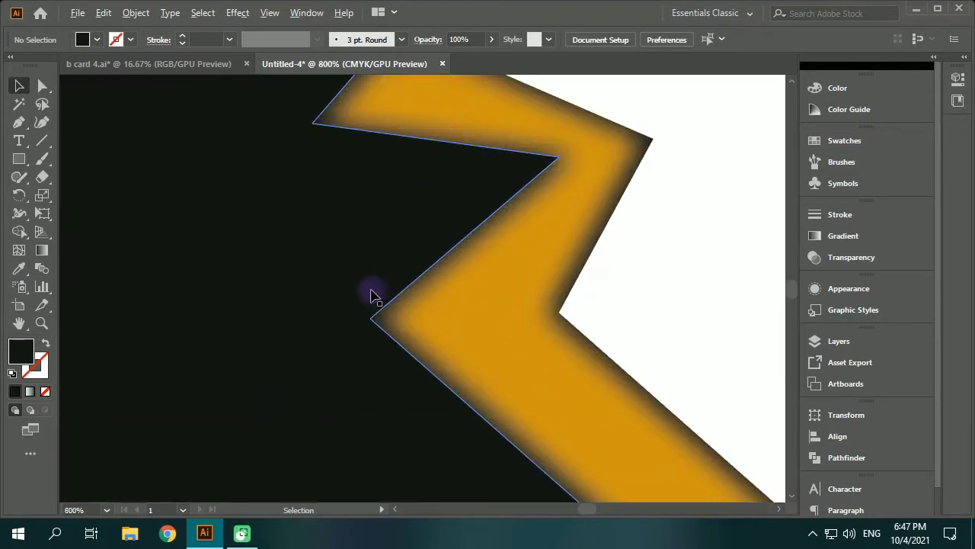
scroll(374, 296, down, 4)
scroll(457, 419, down, 1)
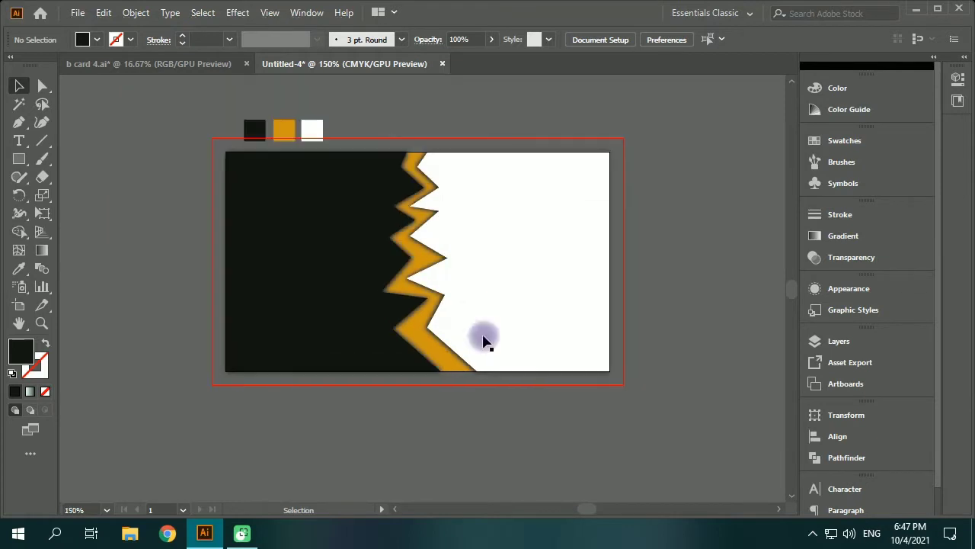
key(space)
drag(514, 258, 504, 307)
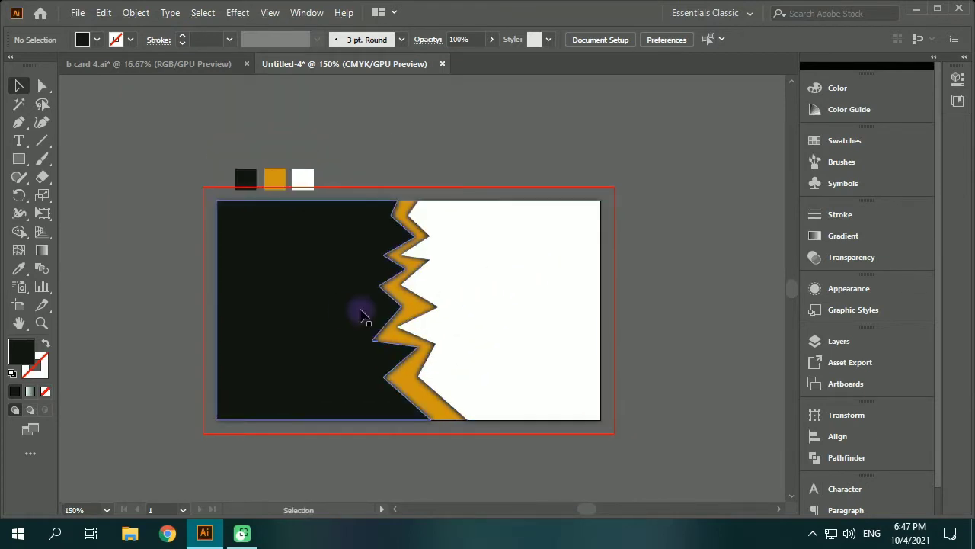
scroll(386, 339, up, 8)
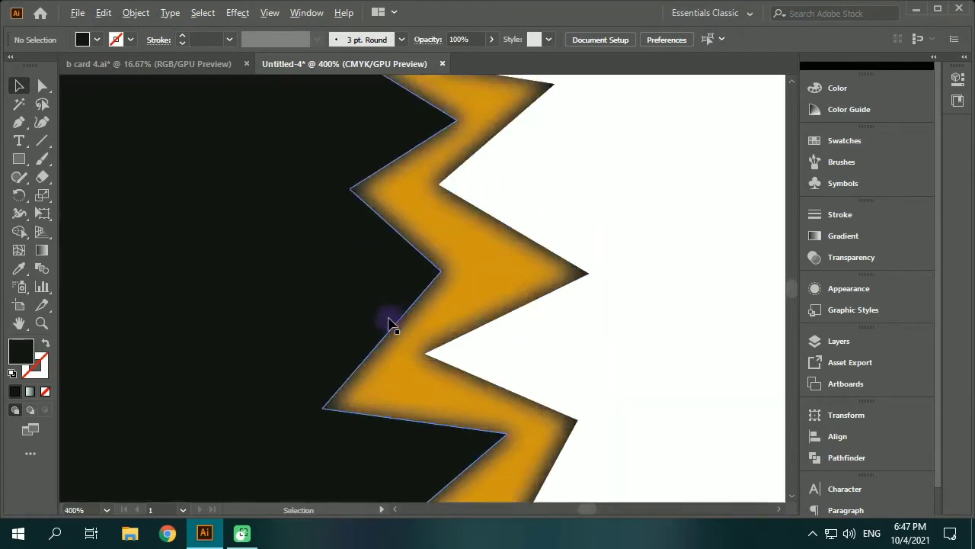
click(439, 313)
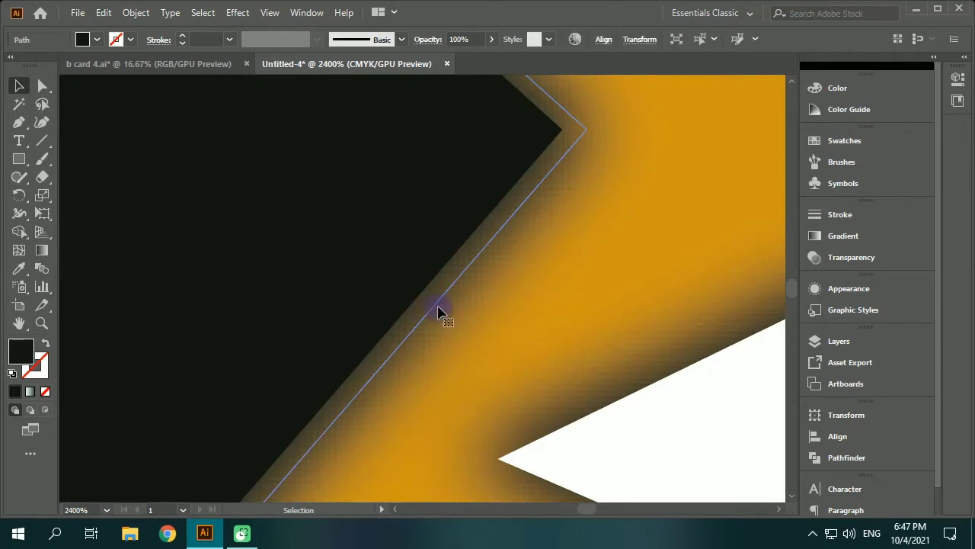
double_click(28, 359)
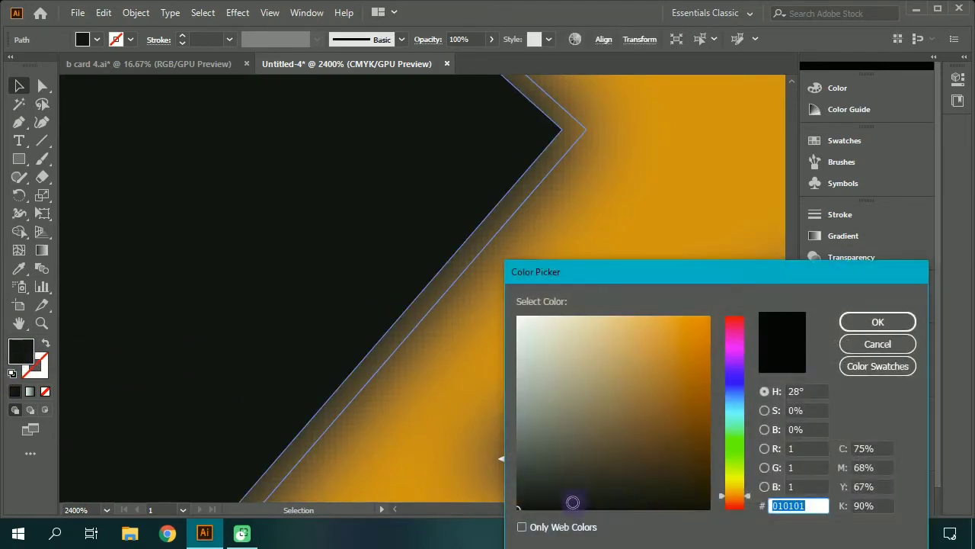
text(0f0f0f)
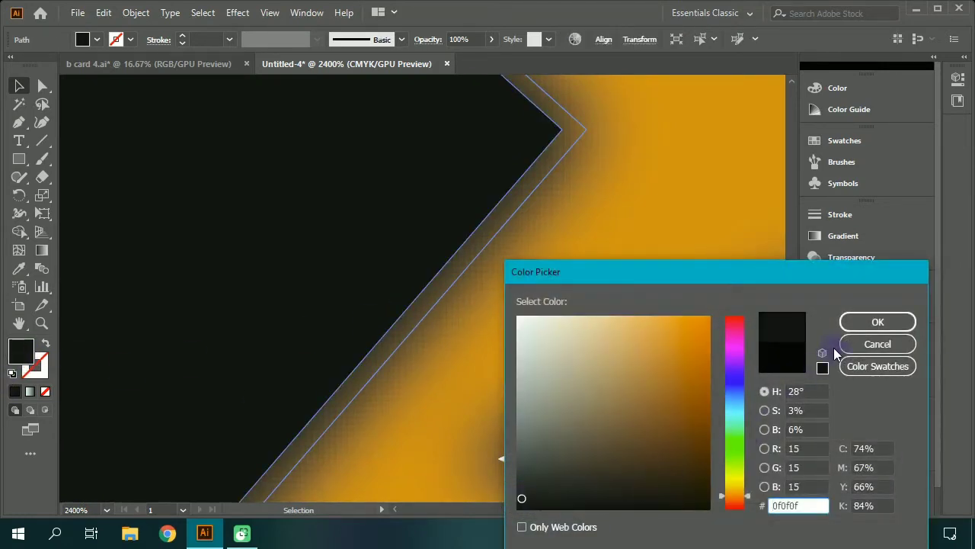
click(878, 322)
click(629, 364)
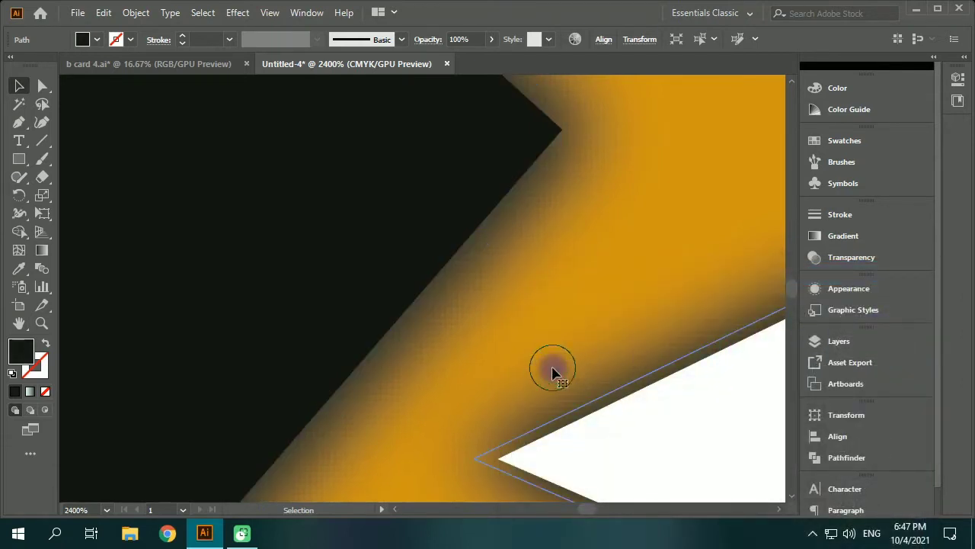
- Lock the four jagged shape and shadow paths that make up the card artwork, leaving the colour swatch squares unlocked
scroll(554, 373, down, 7)
key(space)
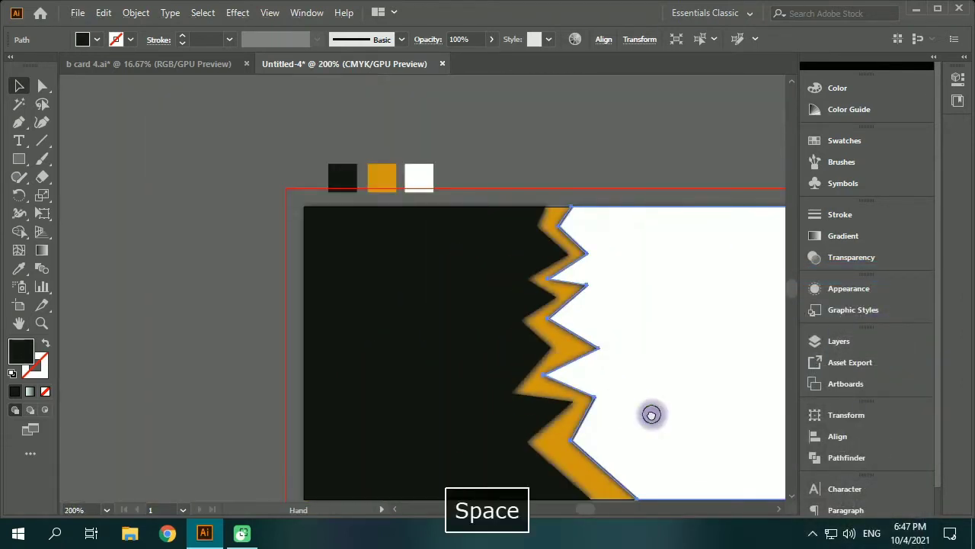
drag(652, 414, 505, 355)
scroll(506, 356, down, 1)
click(690, 362)
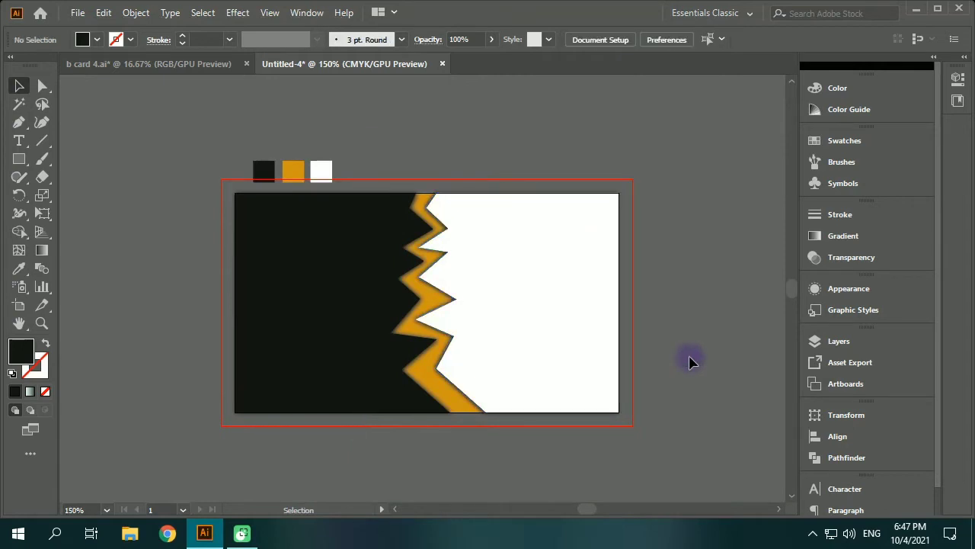
drag(678, 223, 188, 414)
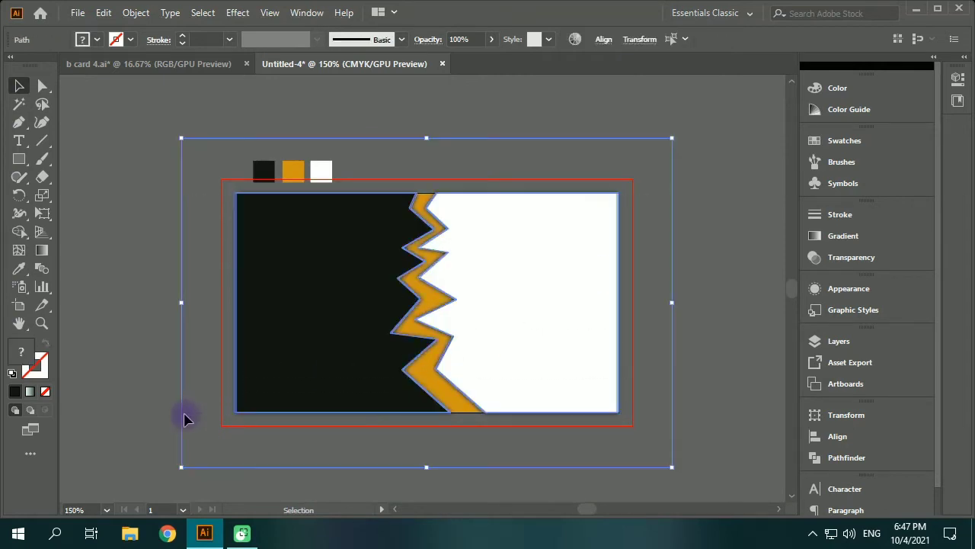
click(849, 344)
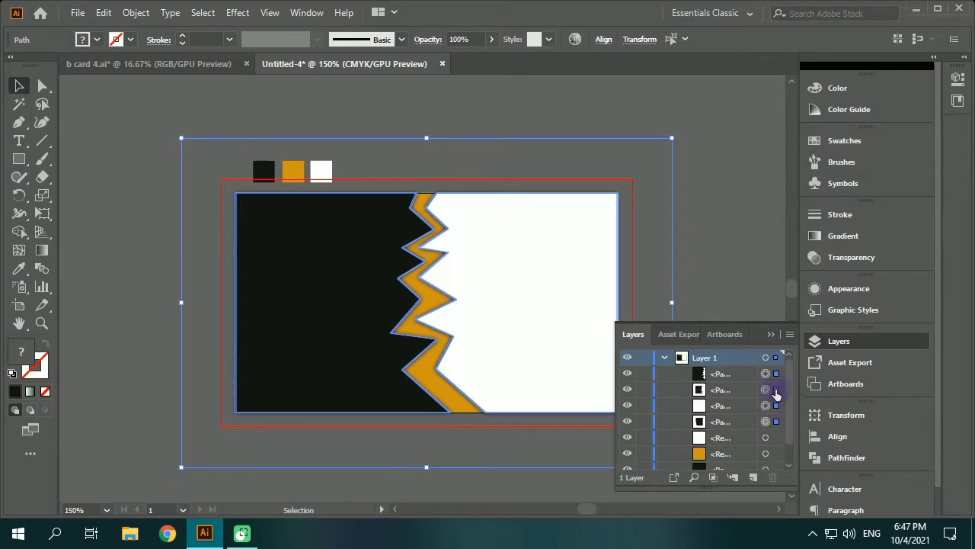
drag(647, 376, 648, 424)
scroll(708, 431, down, 1)
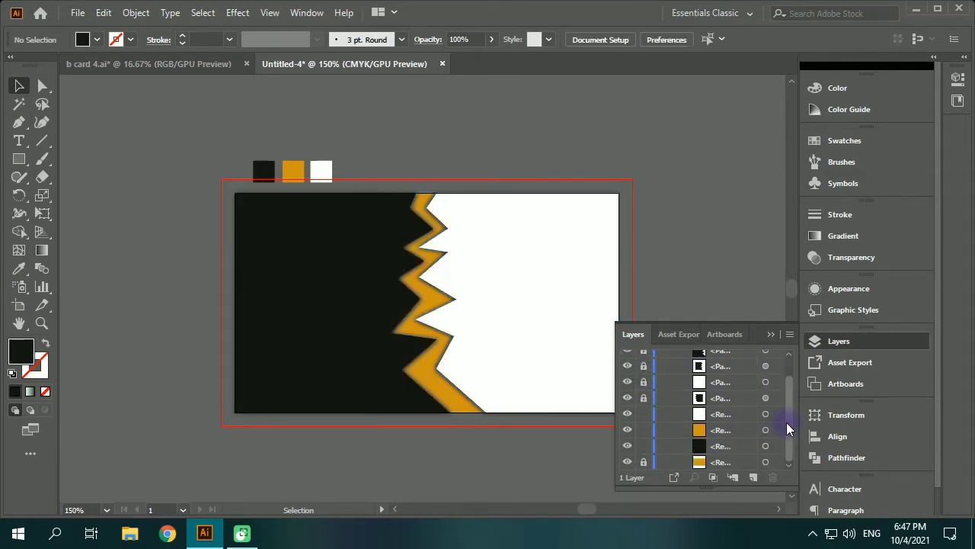
scroll(786, 422, up, 1)
click(772, 334)
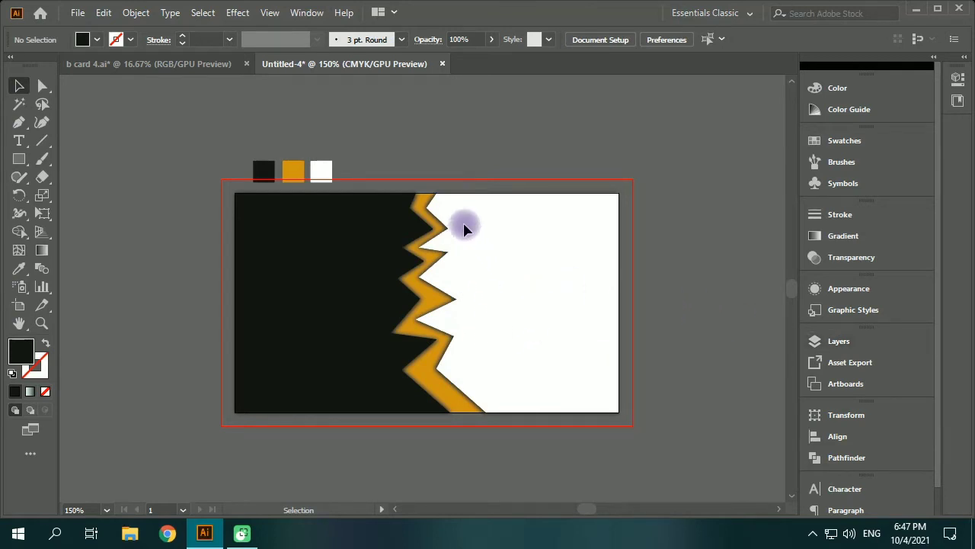
- Copy the globe, phone and location pin icons from b card 4.ai and paste them into the Untitled-4 document
click(180, 64)
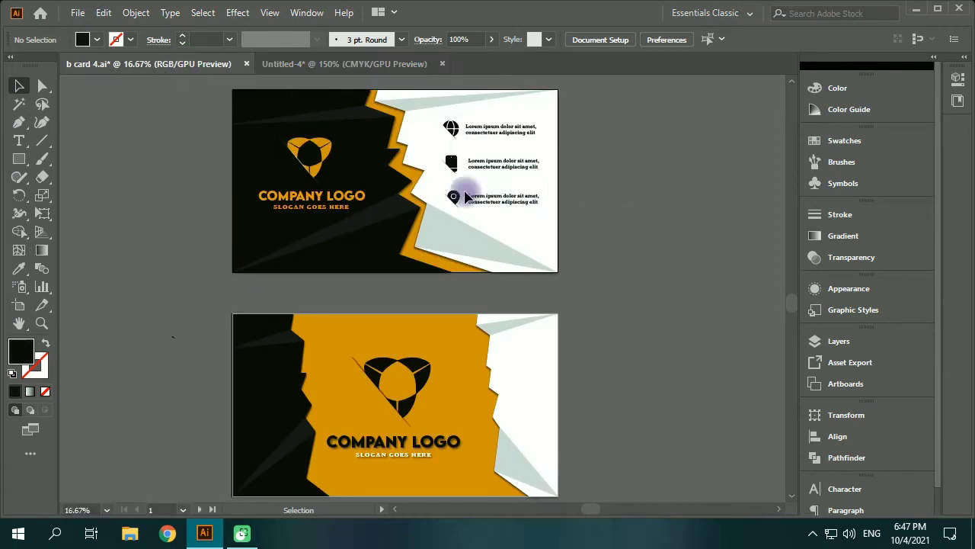
scroll(465, 190, up, 4)
drag(464, 182, 470, 335)
click(421, 124)
shift+click(430, 265)
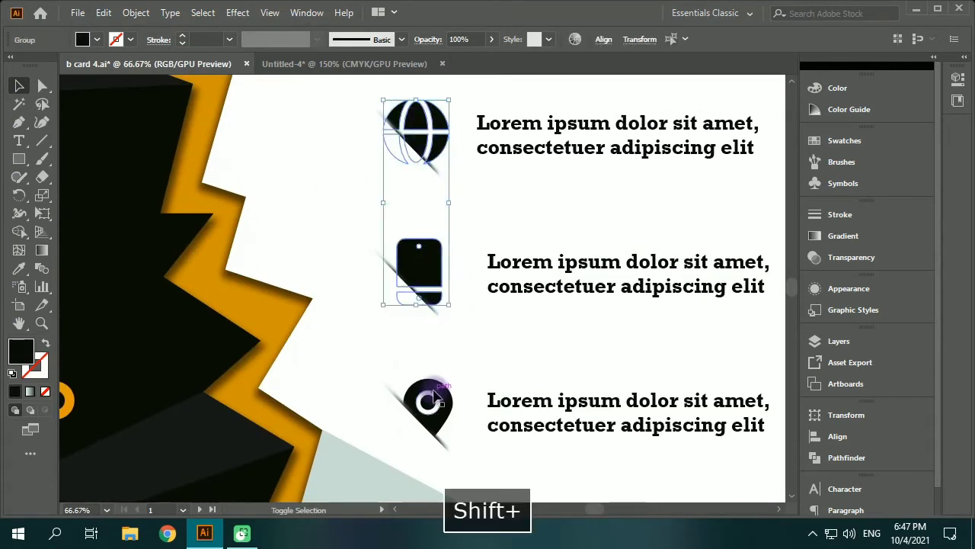
shift+click(432, 396)
drag(430, 252, 499, 323)
scroll(507, 384, down, 5)
drag(517, 388, 501, 290)
scroll(537, 345, up, 3)
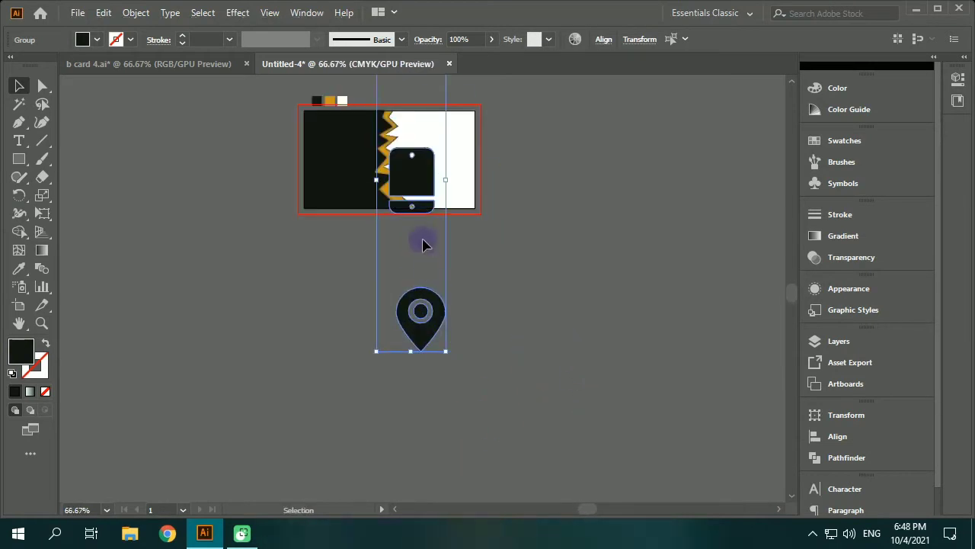
- Scale the three pasted icons down together to a small column beside the torn edge on the card's white area
drag(424, 177, 441, 254)
drag(463, 430, 406, 233)
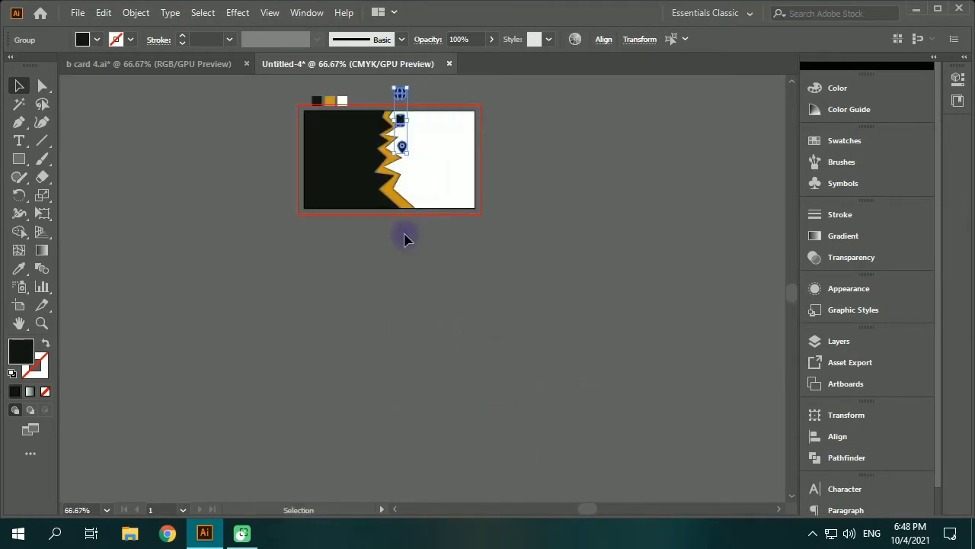
scroll(415, 227, up, 5)
drag(457, 204, 491, 515)
scroll(523, 346, down, 1)
drag(510, 224, 493, 290)
scroll(512, 372, down, 2)
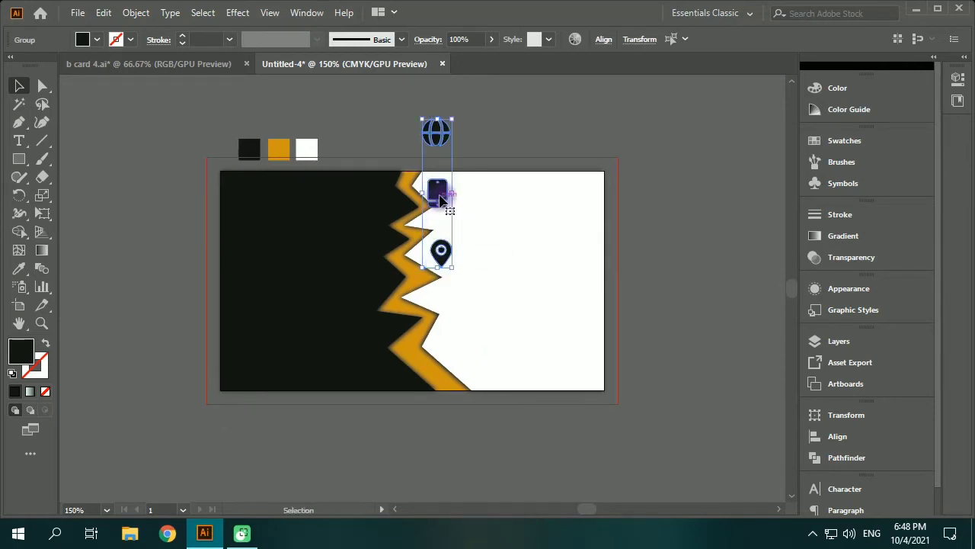
- Move the icon column farther into the white area and nudge the location pin left to line it up with the other icons
drag(441, 200, 469, 254)
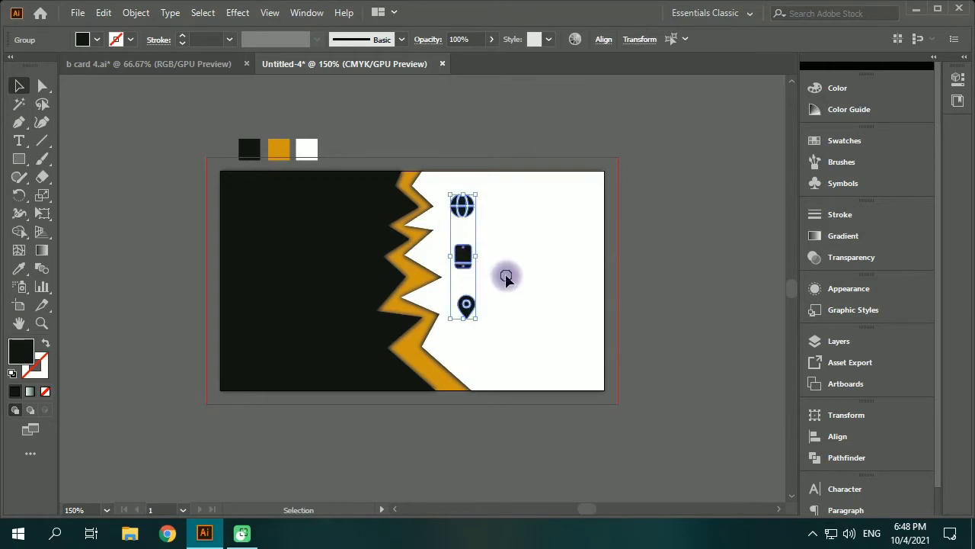
click(506, 276)
click(471, 305)
key(Left)
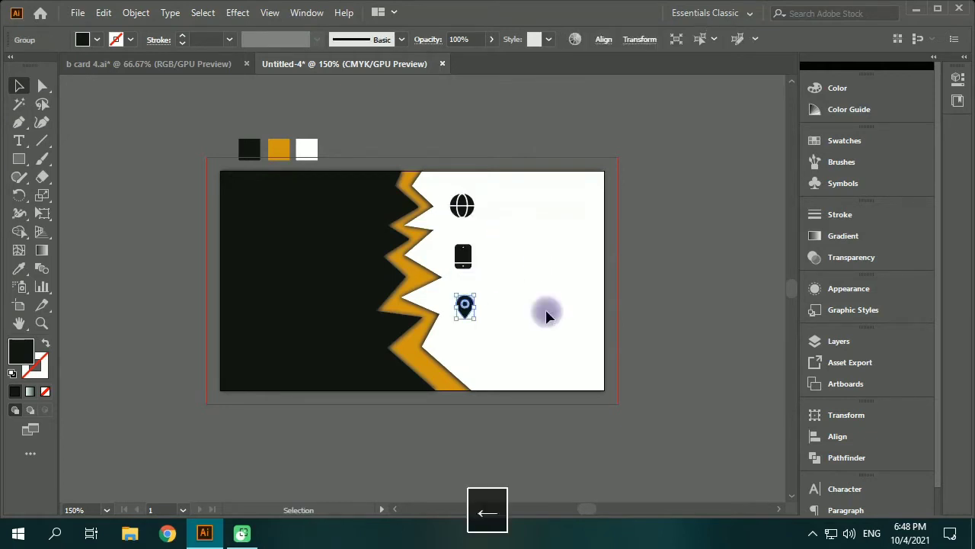
click(547, 316)
- Select the globe, phone and location pin icons together and nudge them slightly right, away from the torn edge
scroll(502, 265, up, 1)
drag(493, 225, 499, 242)
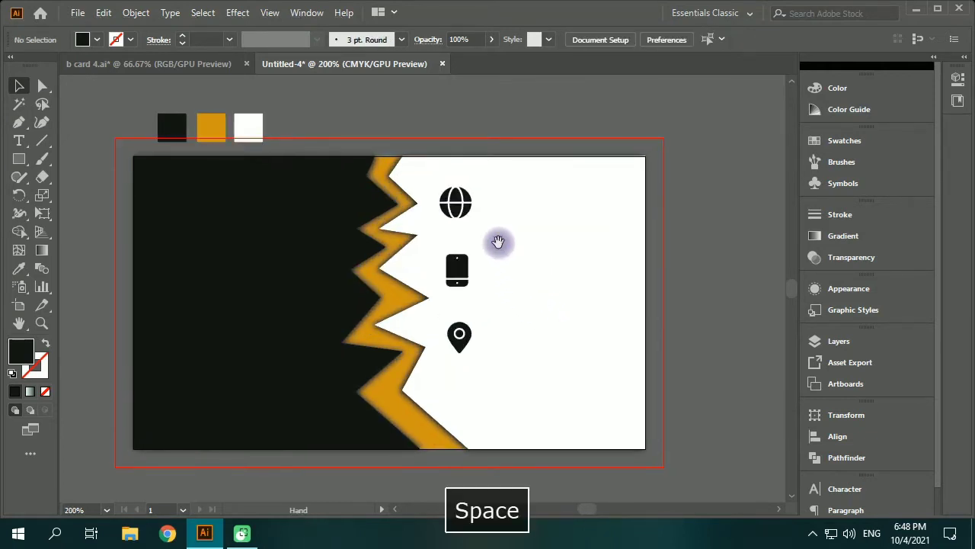
click(531, 205)
click(338, 205)
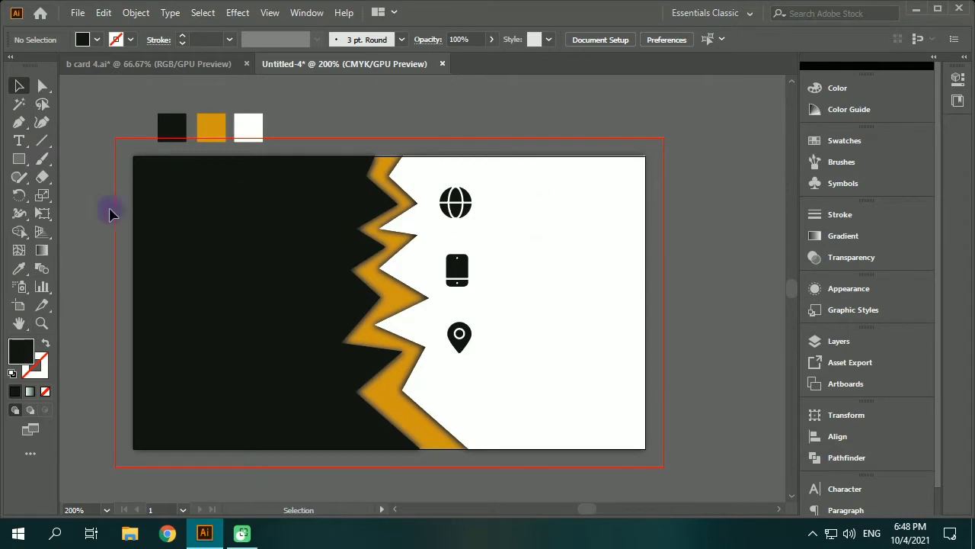
drag(483, 173, 452, 376)
key(Right)
key(Right)
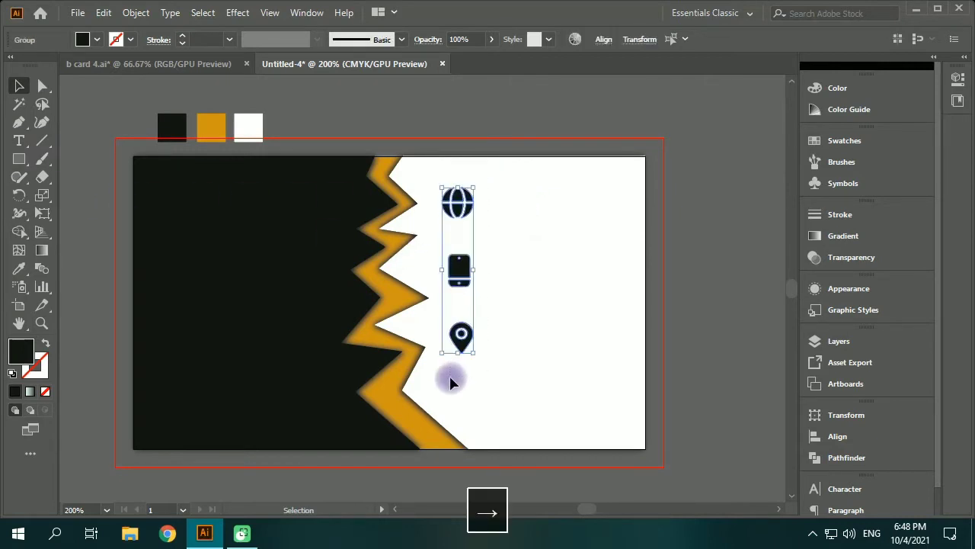
key(Right)
click(494, 345)
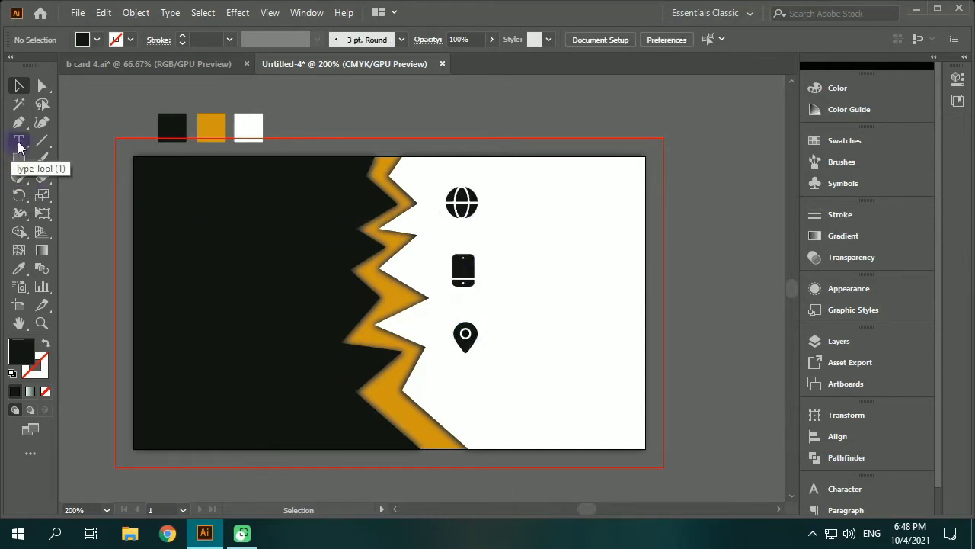
- Draw a closed four-point shape with the Pen tool that diagonally covers the lower-left part of the globe icon
click(19, 122)
scroll(464, 224, up, 1)
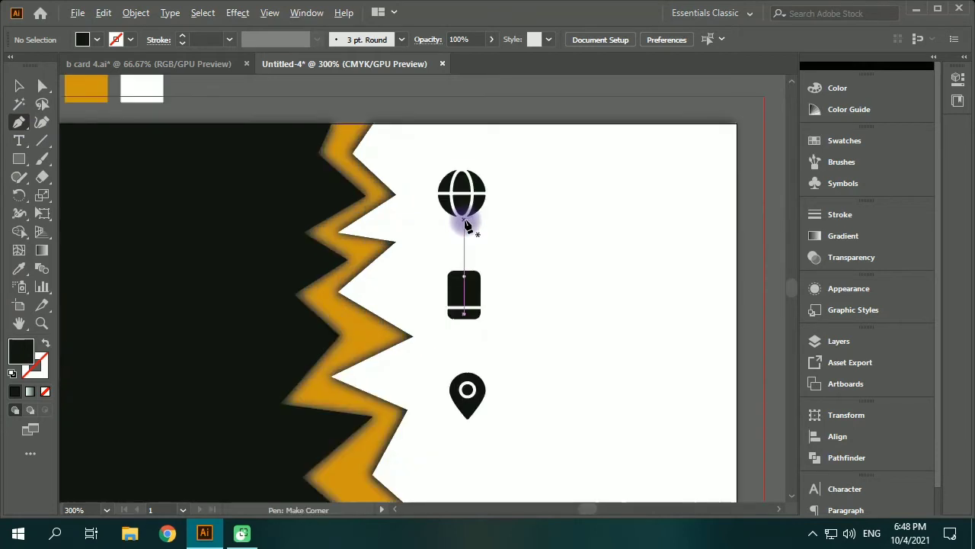
key(space)
drag(562, 214, 578, 294)
scroll(576, 287, up, 1)
key(space)
drag(527, 256, 525, 185)
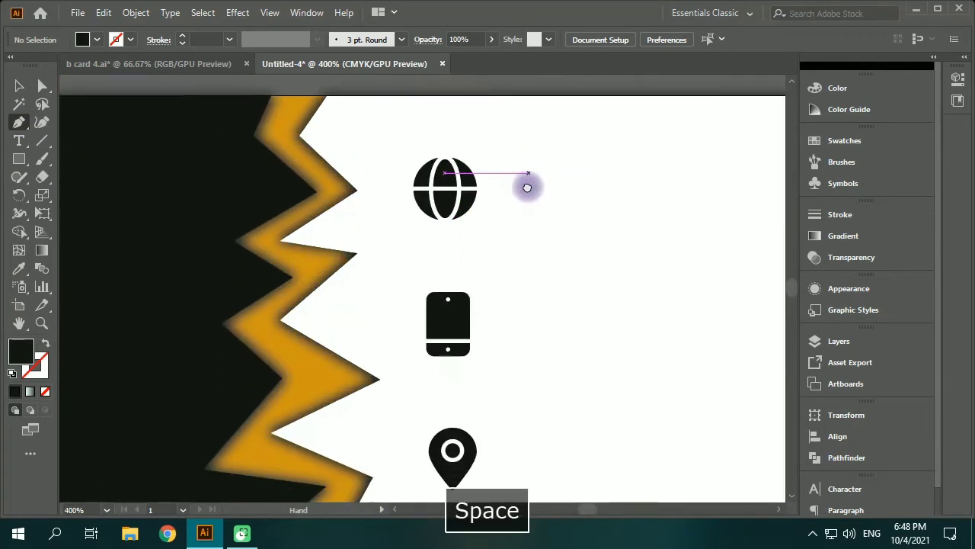
click(395, 169)
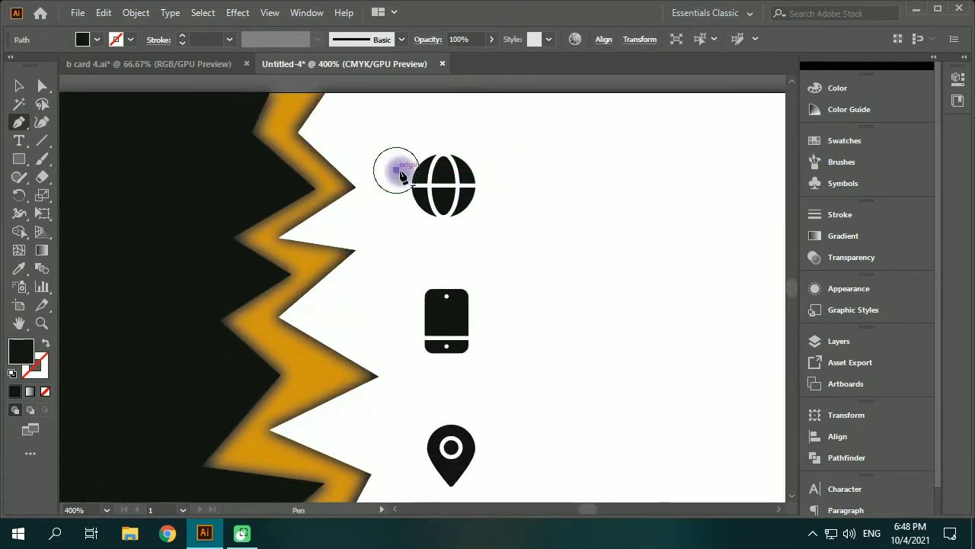
click(475, 237)
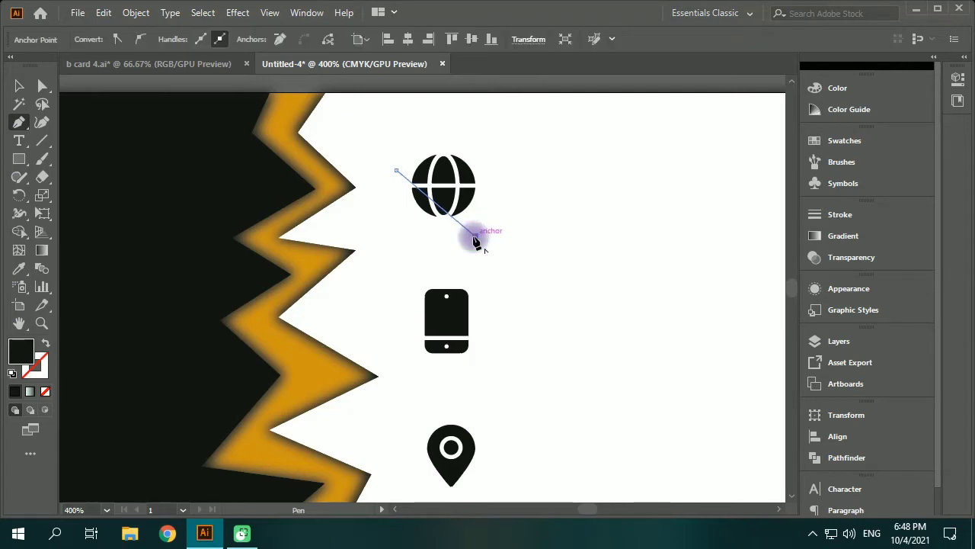
click(432, 236)
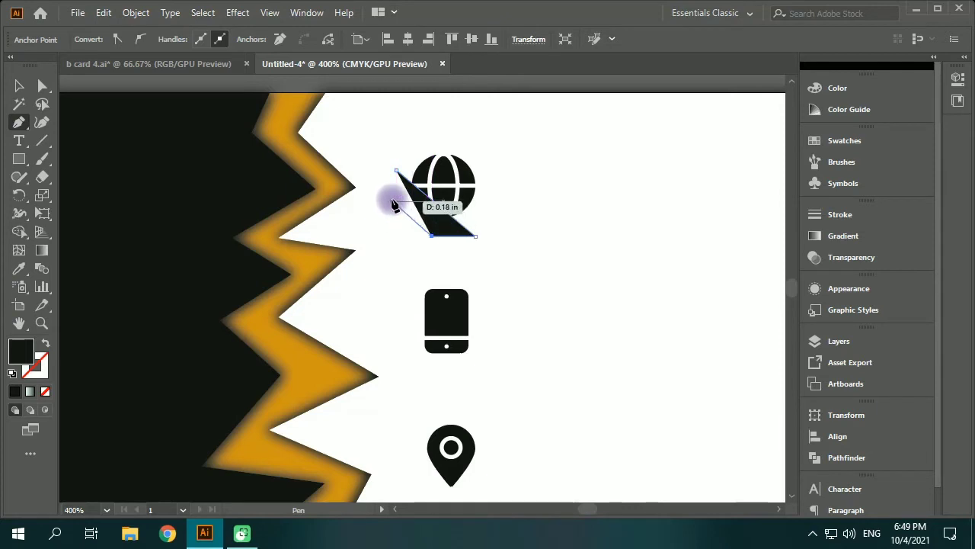
click(390, 198)
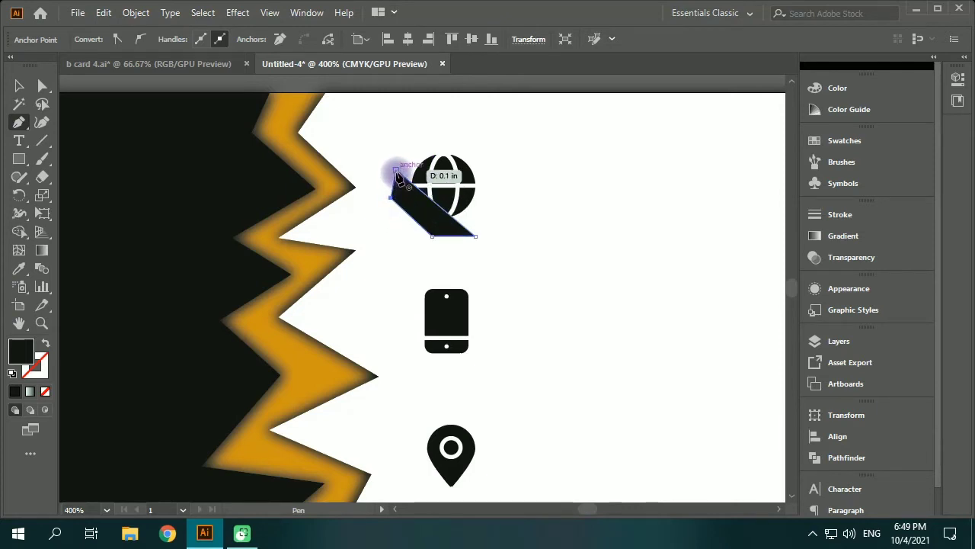
click(395, 171)
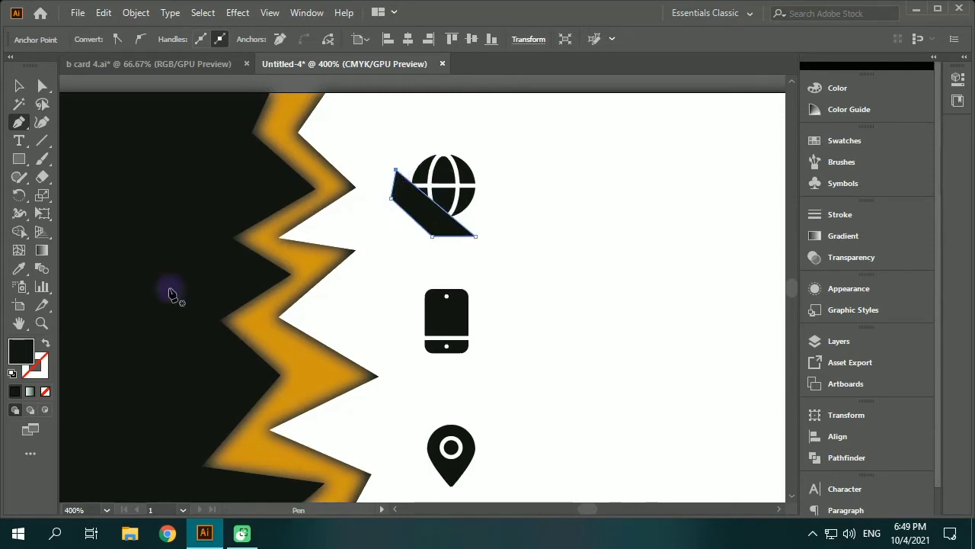
- Change the fill of the four-point shape over the globe to white, #ffffff
double_click(28, 358)
click(512, 312)
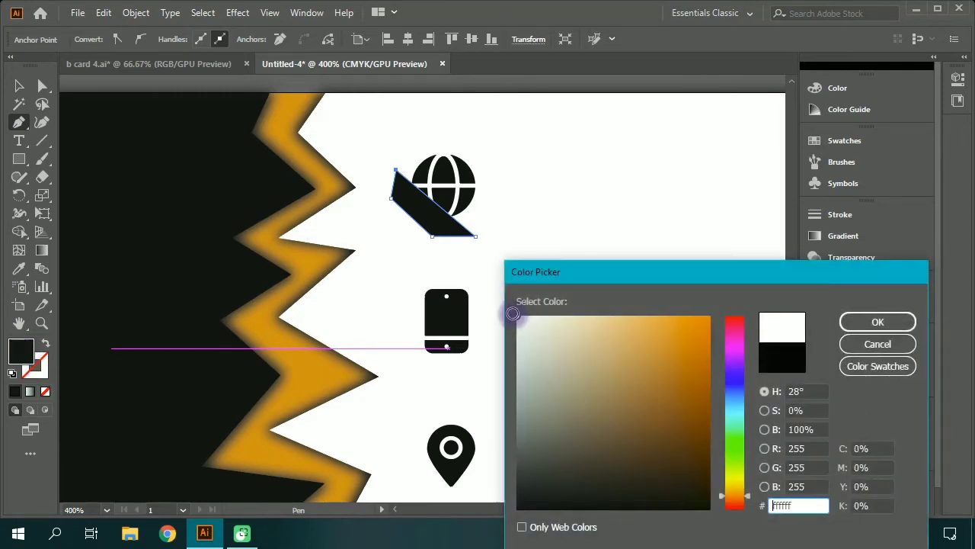
click(865, 323)
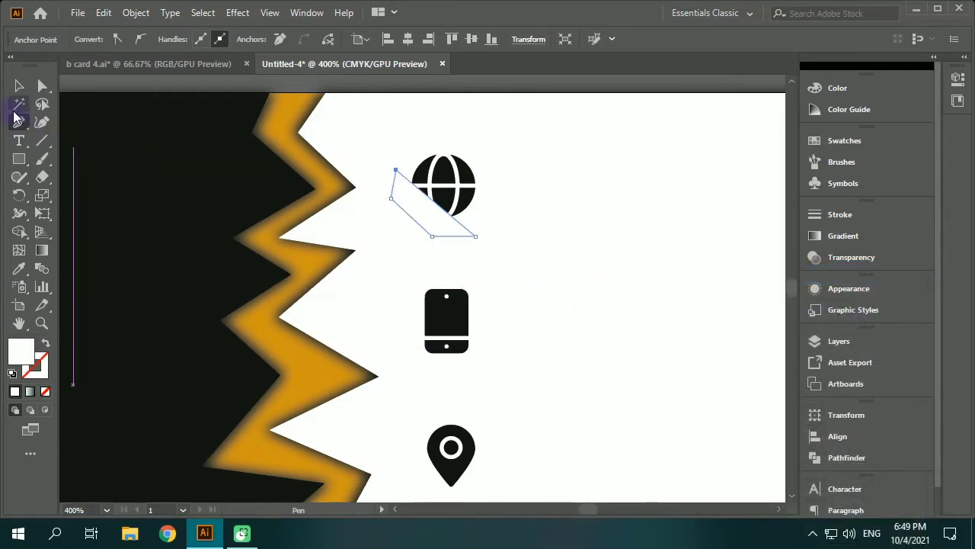
- Duplicate the white shape slightly upward over the globe and send the copy one level backward, behind the original
click(19, 87)
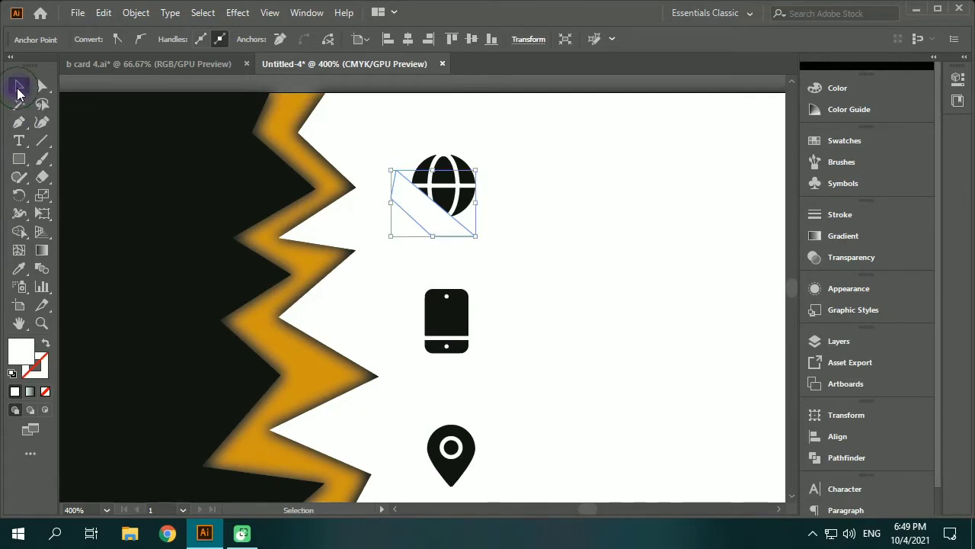
scroll(450, 217, up, 2)
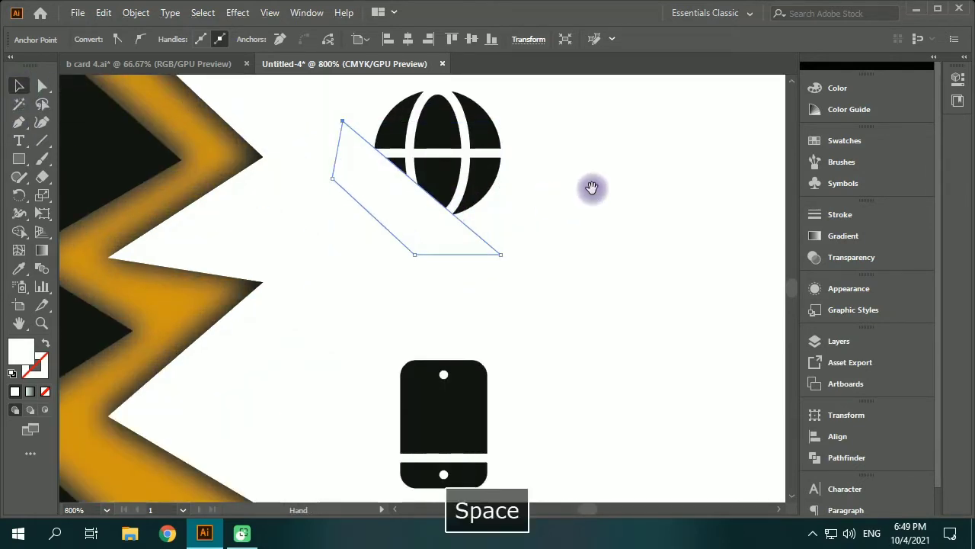
drag(589, 188, 596, 276)
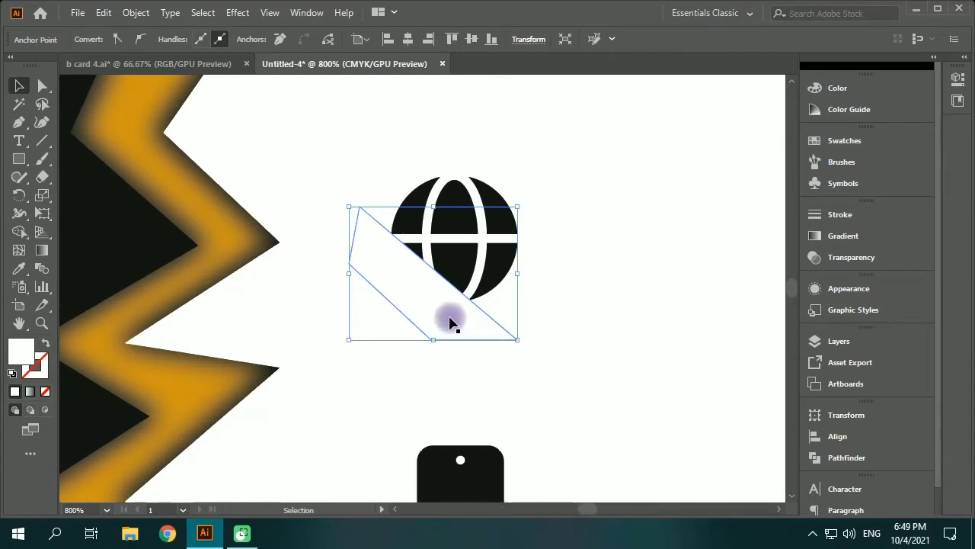
alt+drag(450, 319, 454, 311)
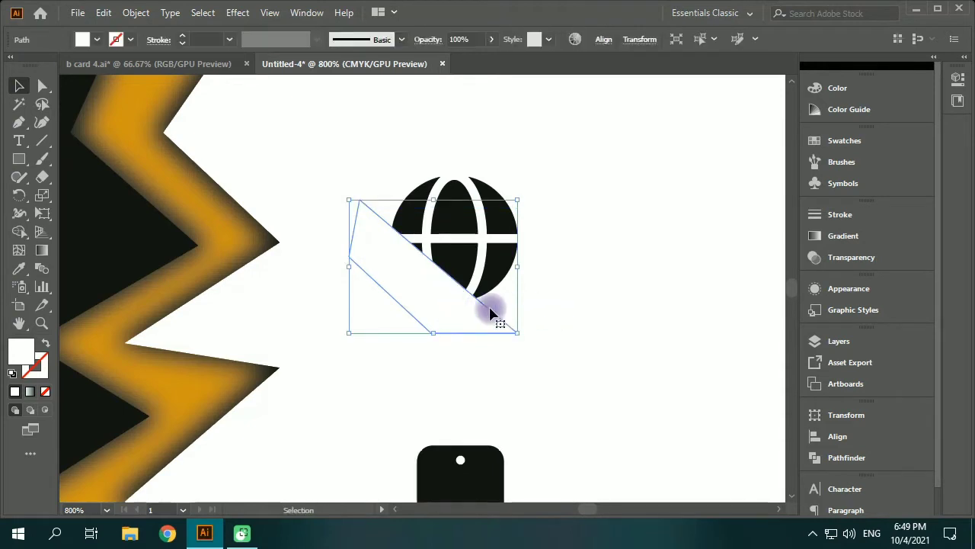
right_click(450, 313)
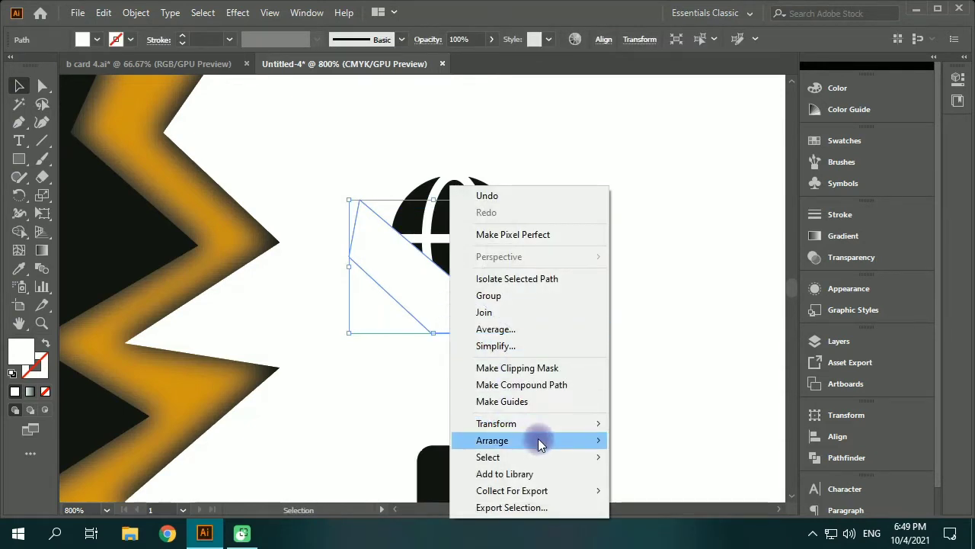
mouse_move(538, 439)
click(665, 473)
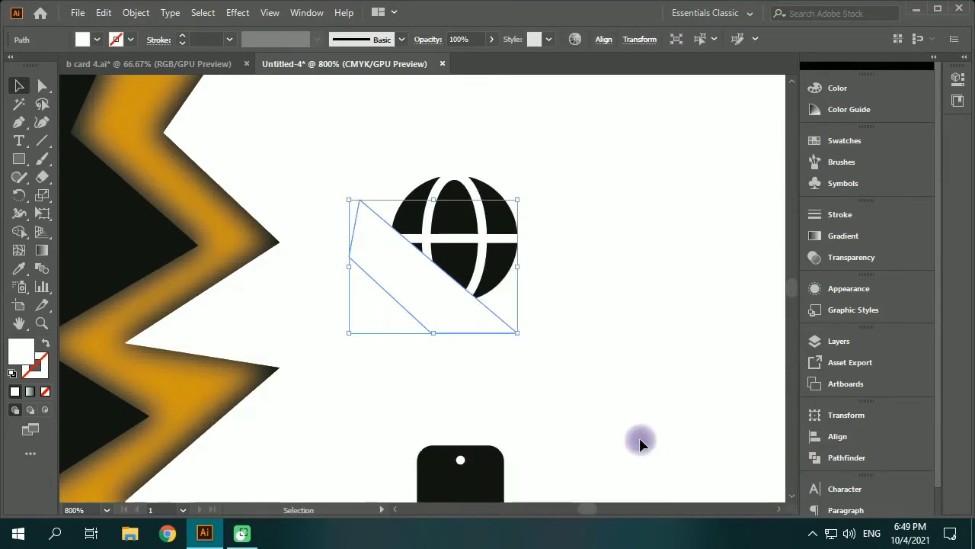
- Fill the duplicate with a linear gradient running white, black, white, with the black stop in the middle
click(31, 392)
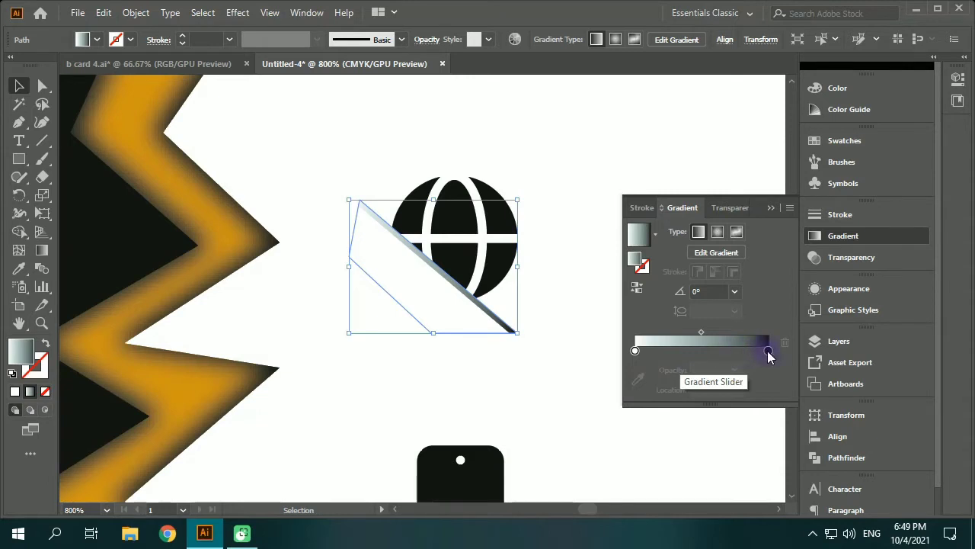
drag(768, 350, 695, 350)
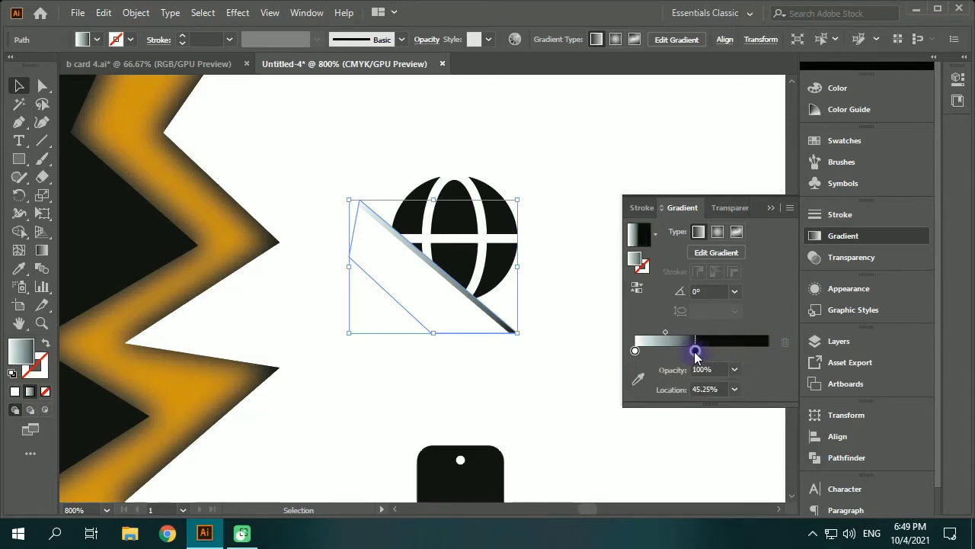
drag(636, 350, 787, 354)
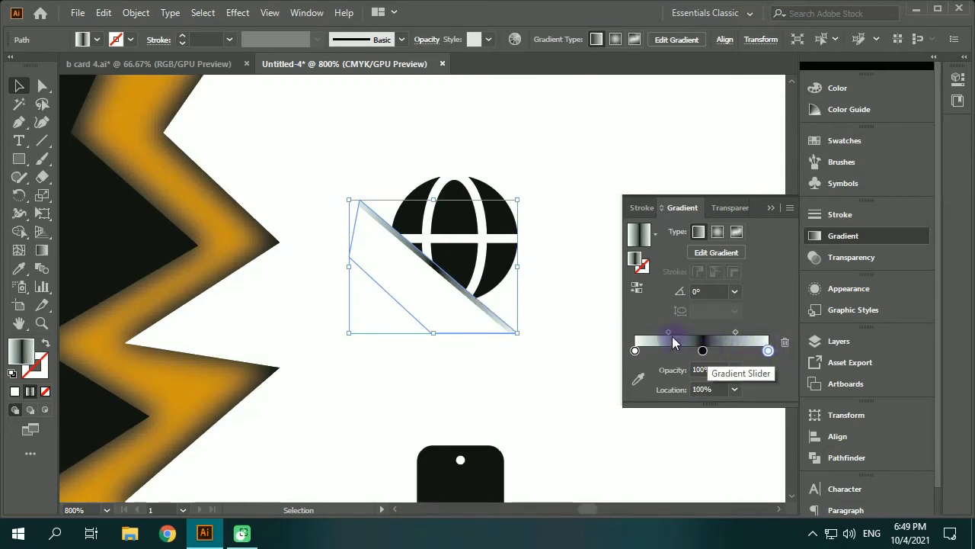
- Adjust the gradient's two midpoints around the black stop, setting the left one to about 41%, and deselect the shape
click(669, 332)
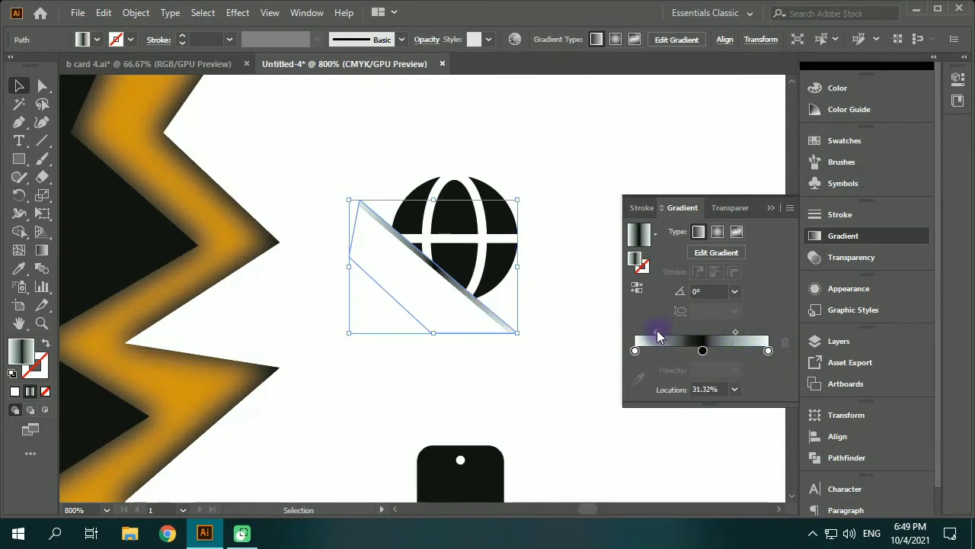
drag(658, 331, 656, 332)
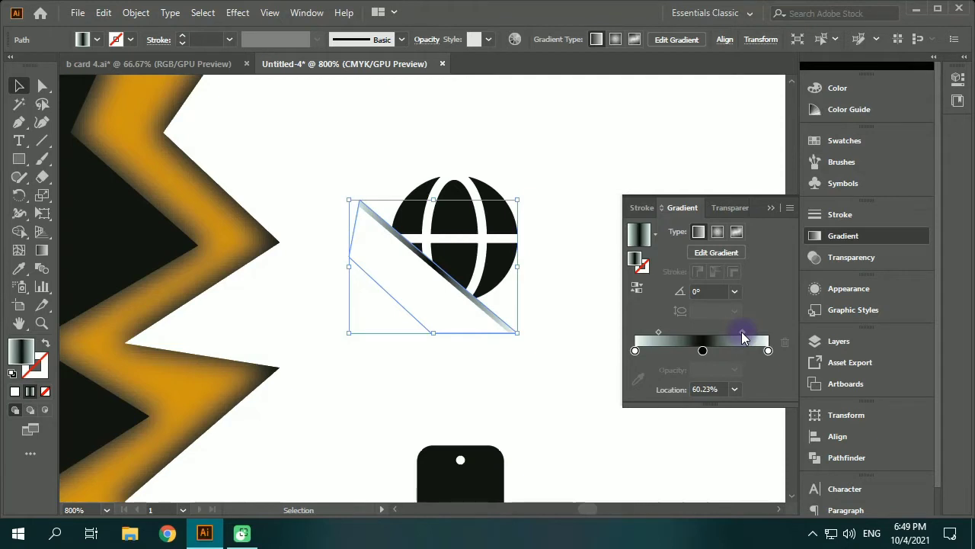
drag(655, 333, 662, 333)
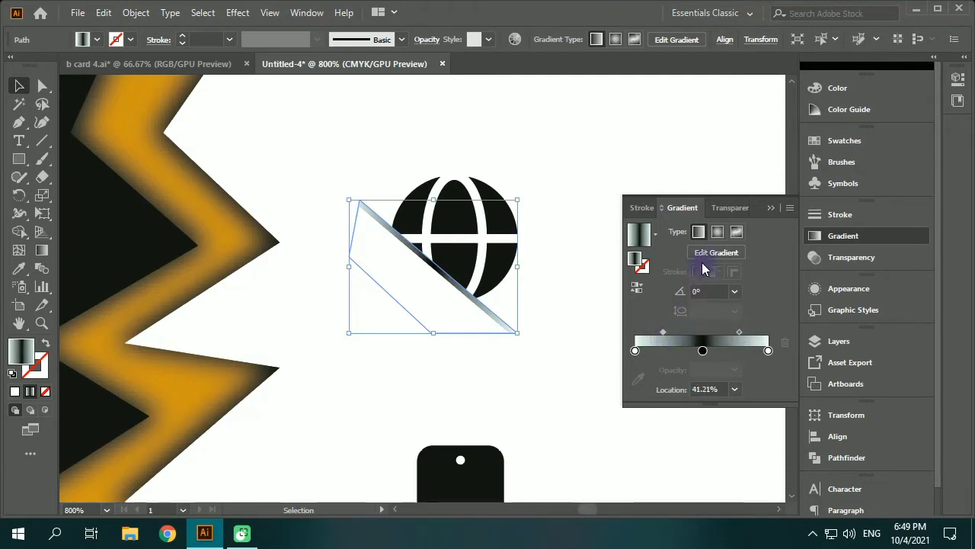
click(770, 207)
click(614, 298)
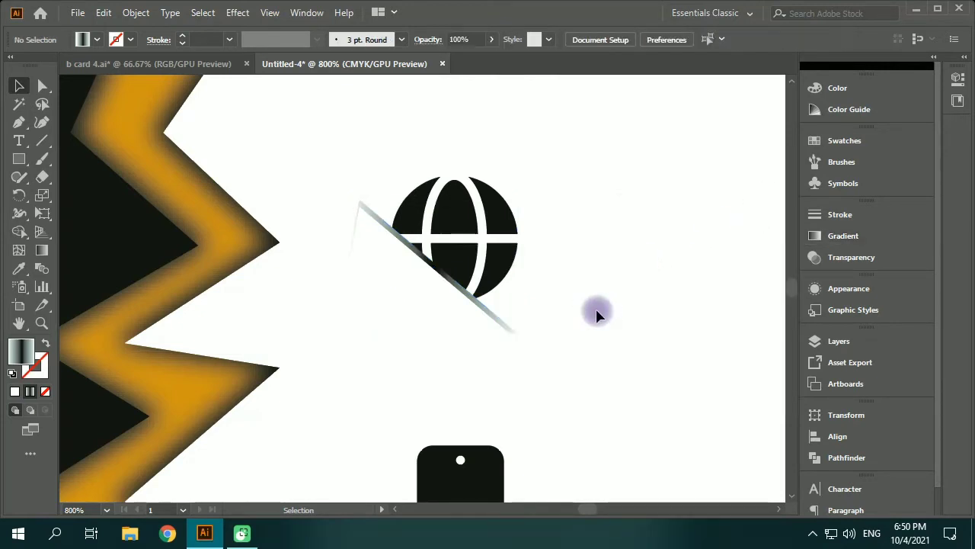
- Move the anchor points at both ends of the white shape's diagonal edge outward to narrow the gradient strip behind it
click(385, 273)
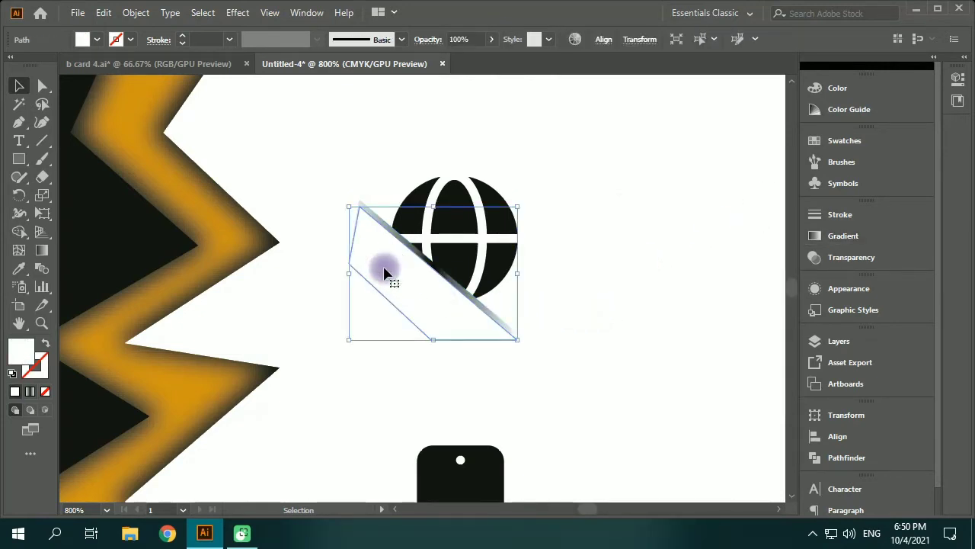
click(42, 85)
scroll(337, 221, up, 2)
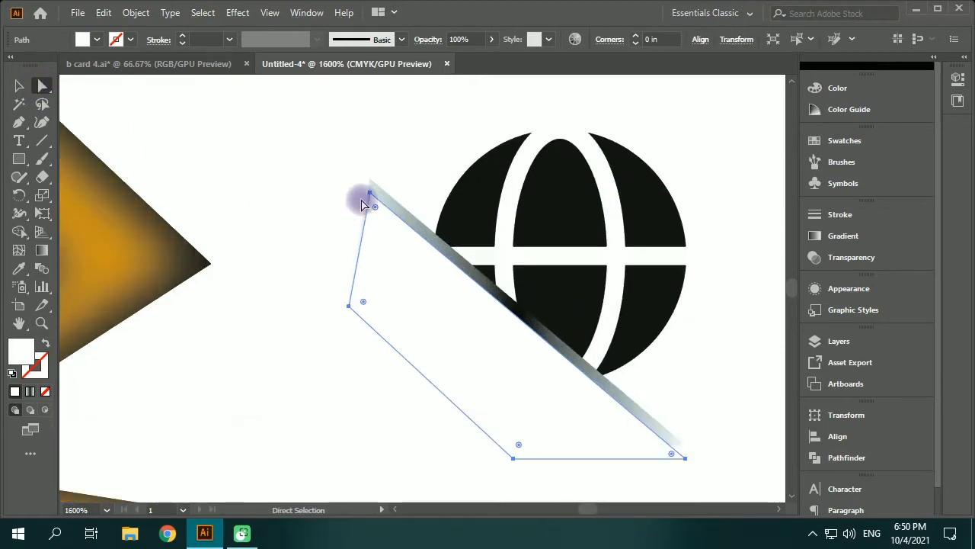
drag(369, 194, 359, 185)
key(ctrl+z)
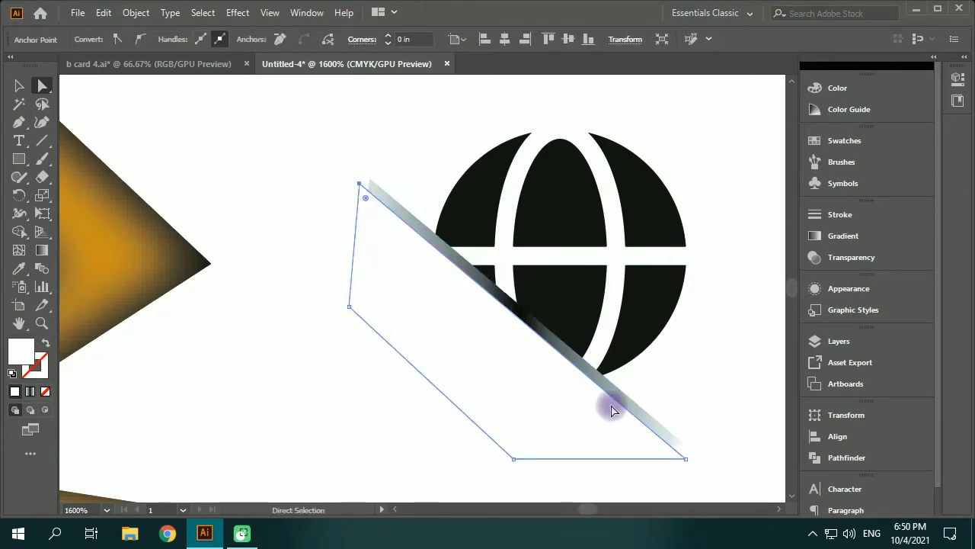
drag(688, 463, 689, 458)
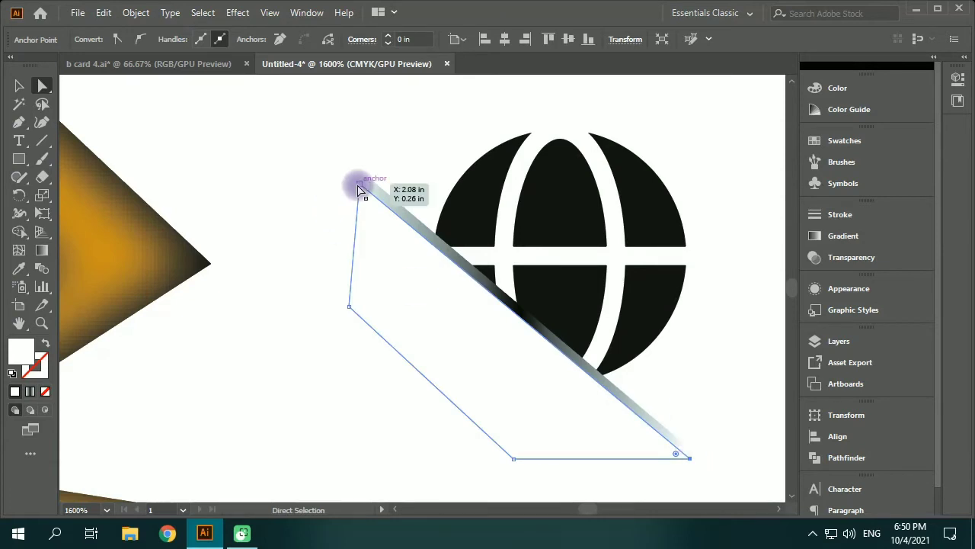
drag(360, 186, 358, 174)
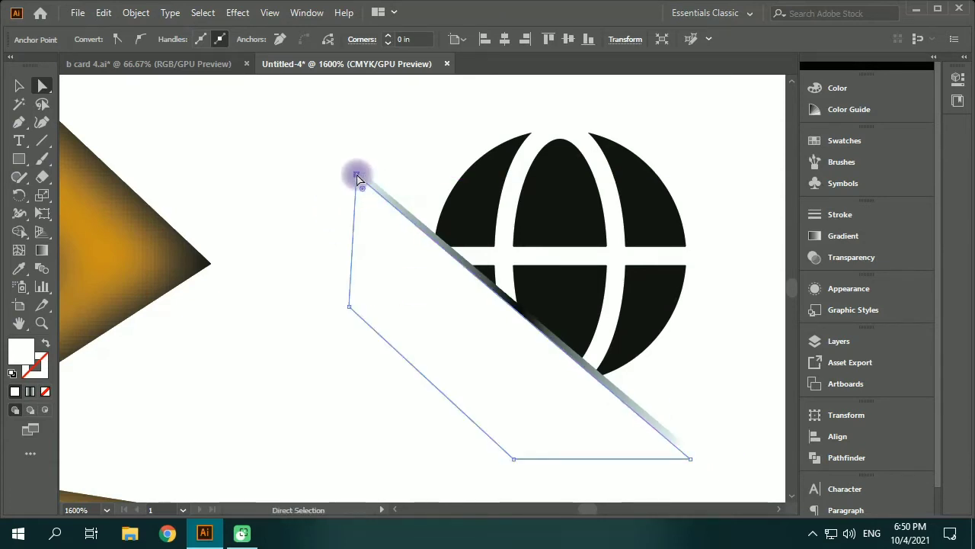
click(716, 377)
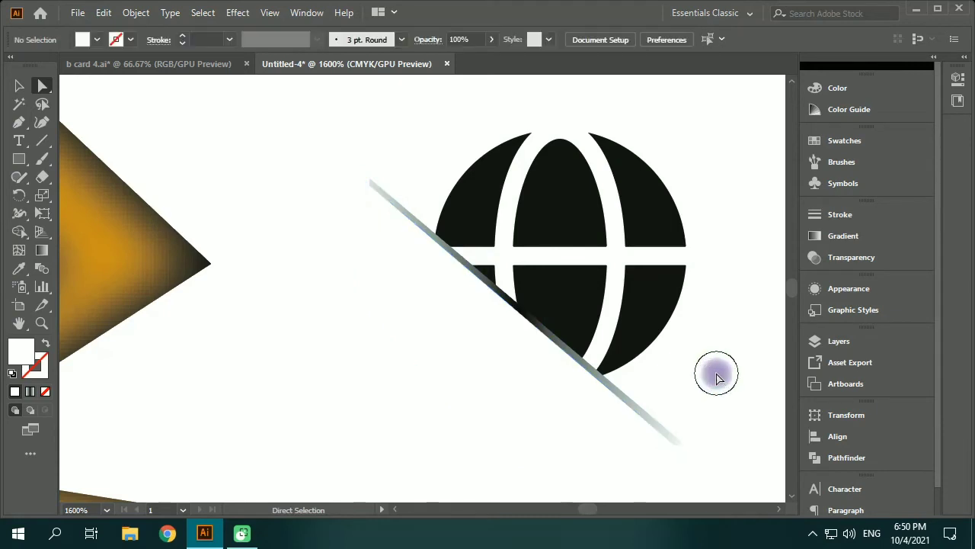
- Move both white end stops of the diagonal strip's gradient inward, the first one to about 9%, and deselect the shape
click(637, 408)
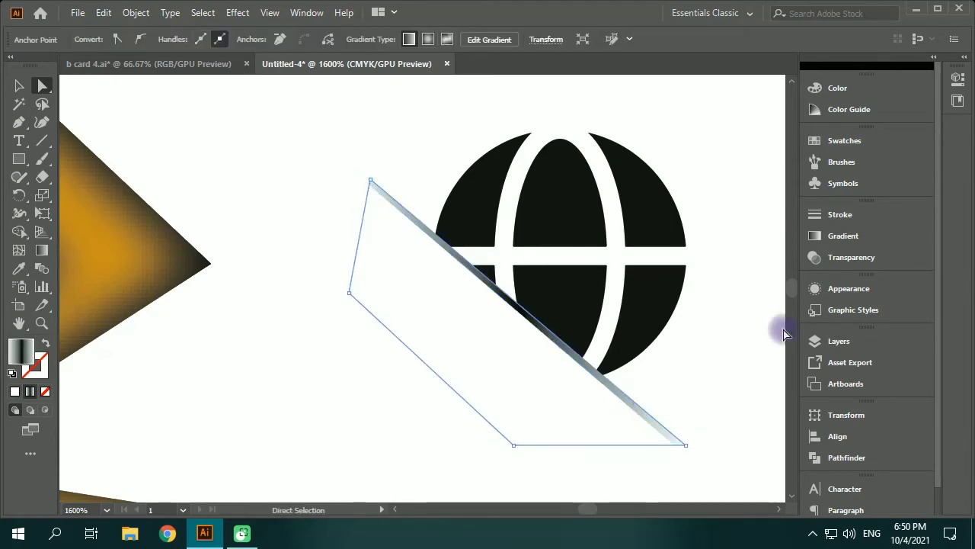
click(850, 238)
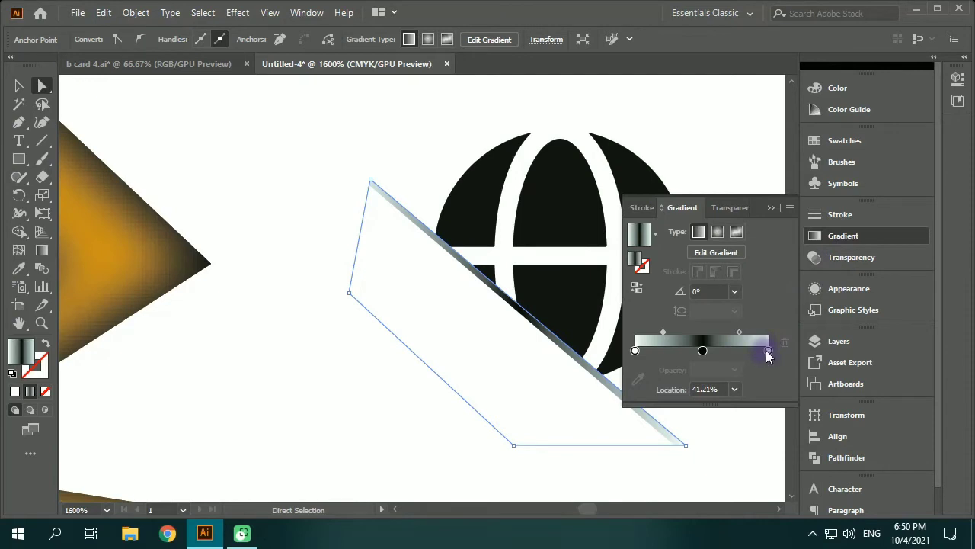
drag(768, 353, 765, 355)
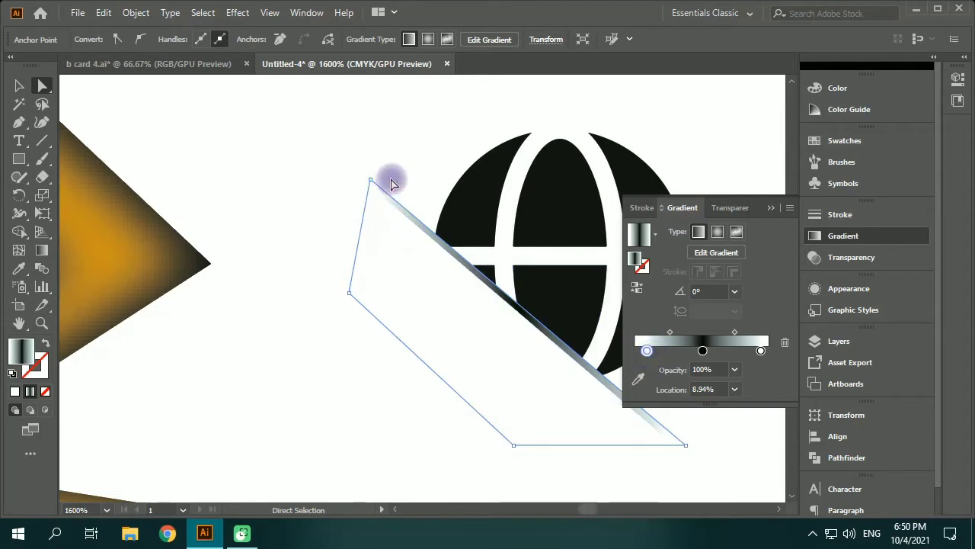
click(769, 211)
click(747, 307)
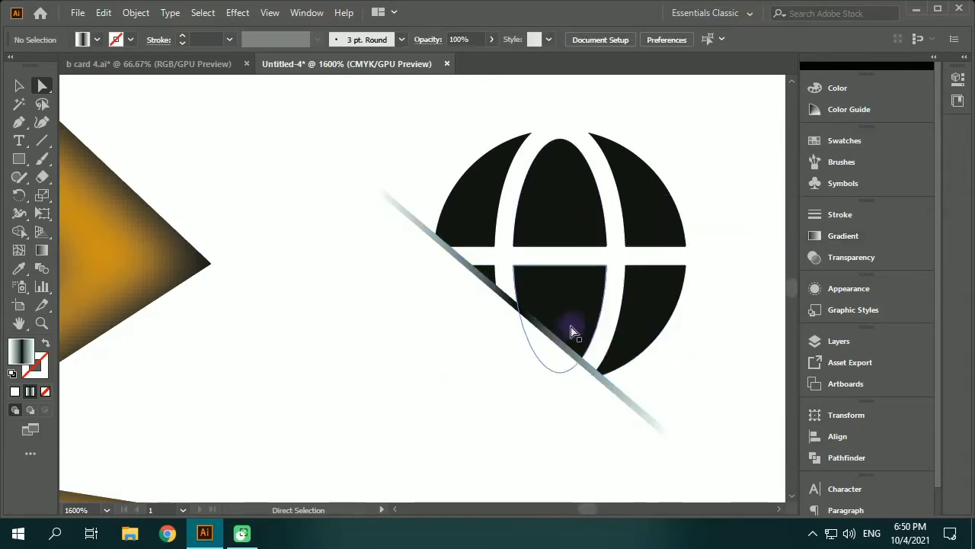
- Set the blend mode of the gradient shape behind the globe's white cut-off shape to Multiply
click(560, 333)
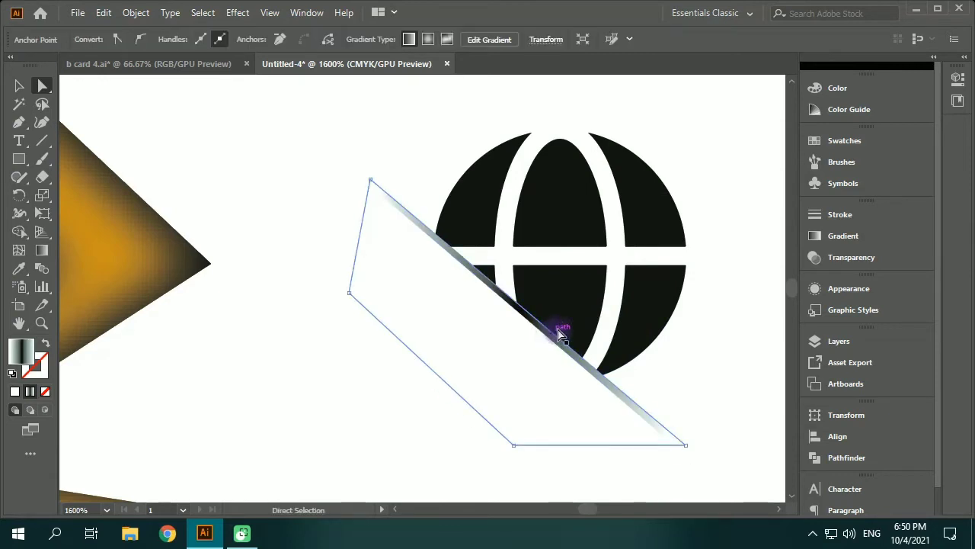
click(860, 260)
click(690, 232)
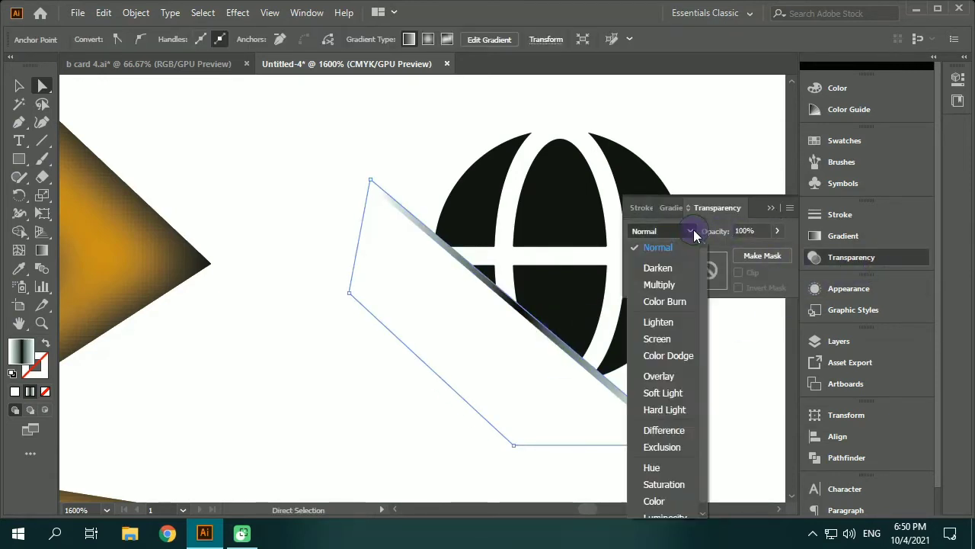
click(677, 286)
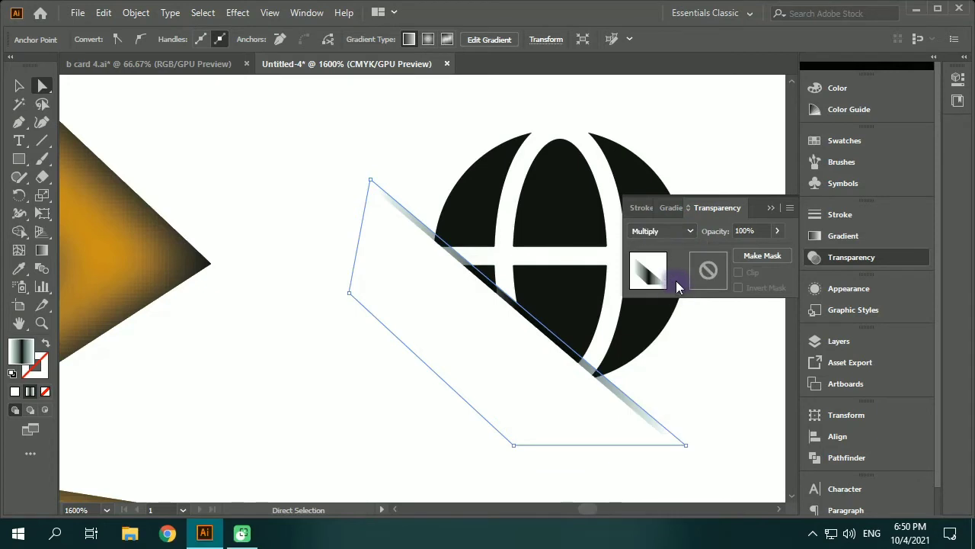
- Try the Color Dodge and Difference blend modes on the gradient shape, then return it to Multiply and deselect it
click(690, 231)
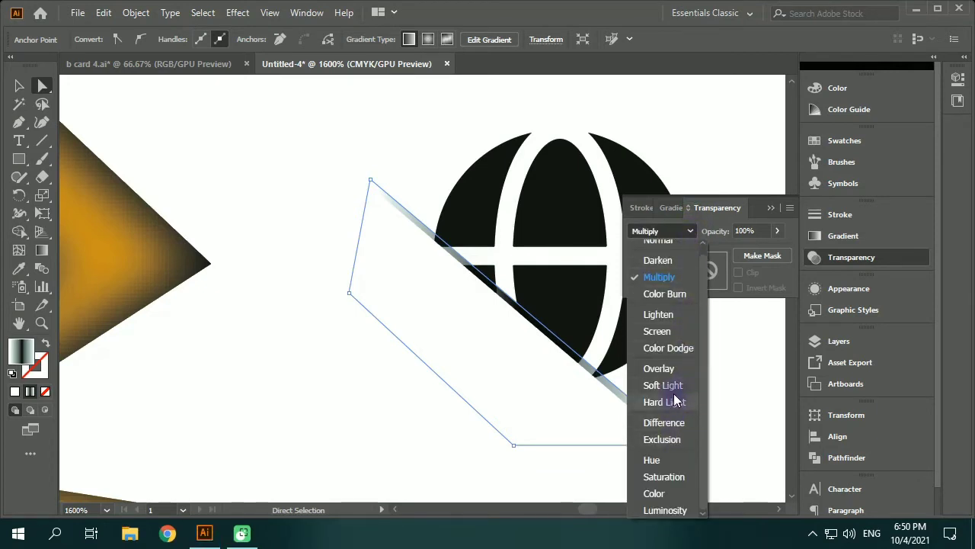
click(669, 348)
click(676, 231)
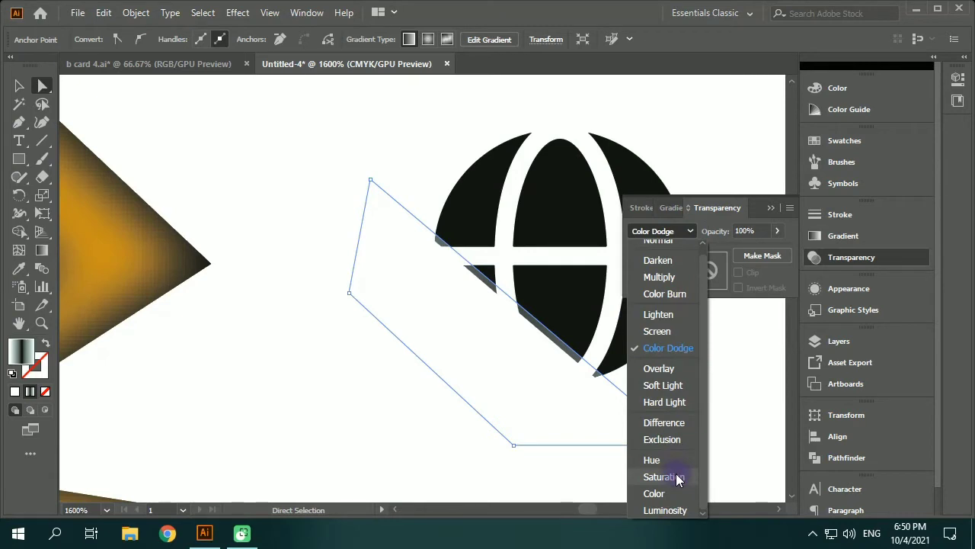
click(664, 423)
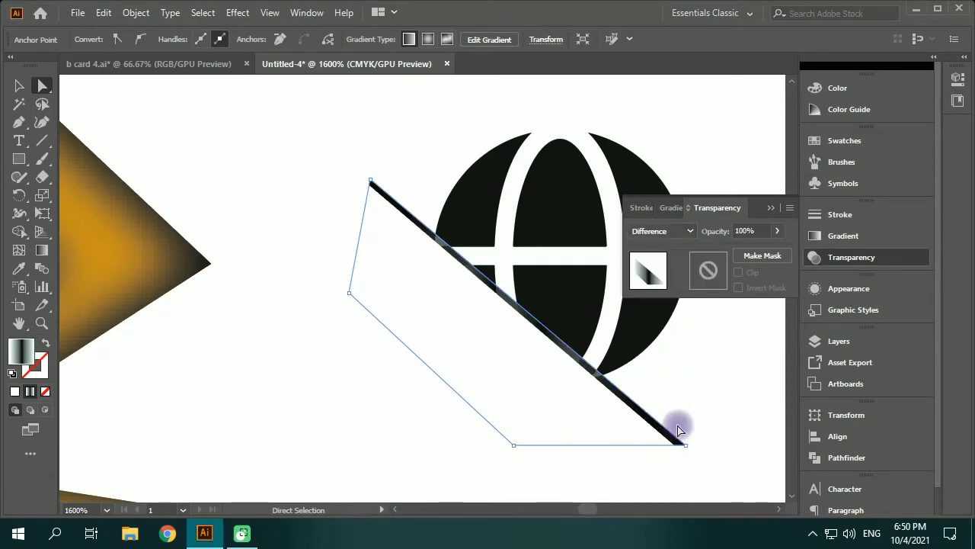
click(689, 233)
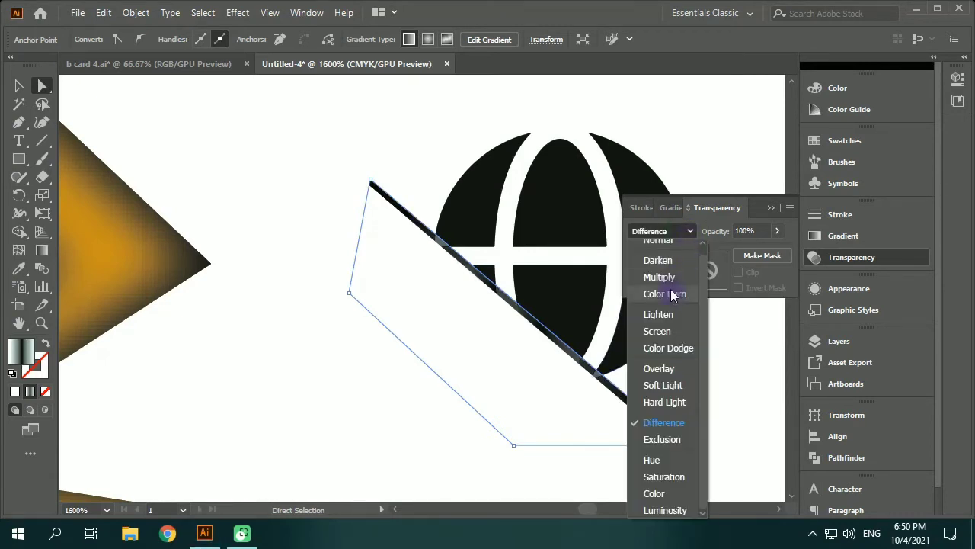
click(676, 276)
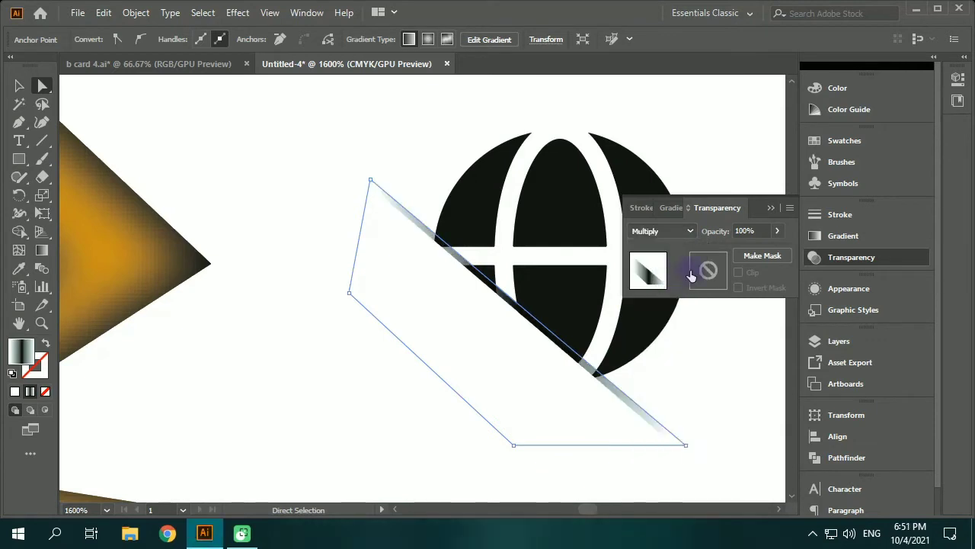
click(770, 206)
click(730, 329)
- Duplicate the globe's white cut-off shape and its gradient shadow straight down over the lower part of the phone icon
scroll(730, 332, down, 1)
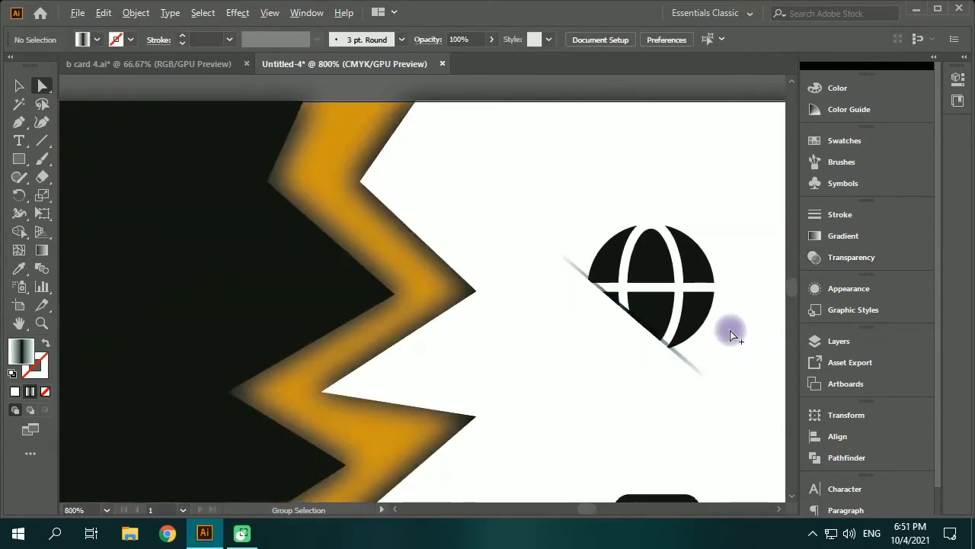
scroll(730, 331, down, 1)
key(space)
drag(724, 355, 629, 275)
scroll(630, 276, down, 1)
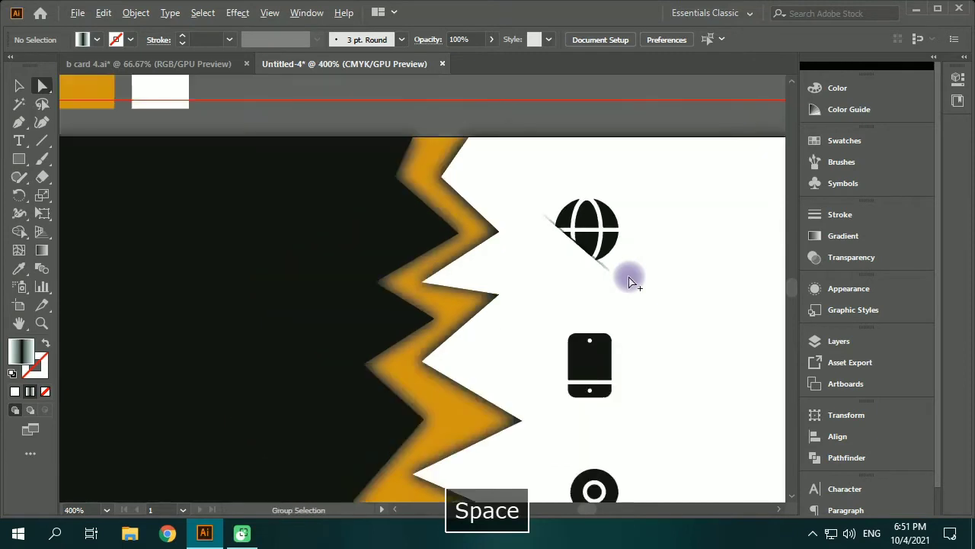
scroll(629, 280, down, 1)
drag(650, 311, 645, 278)
scroll(645, 279, up, 2)
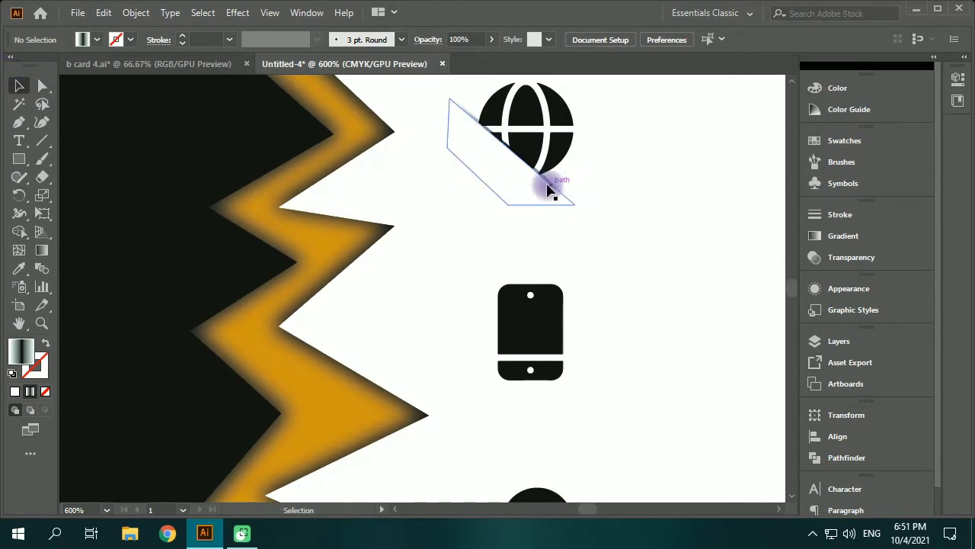
click(519, 187)
drag(519, 187, 525, 379)
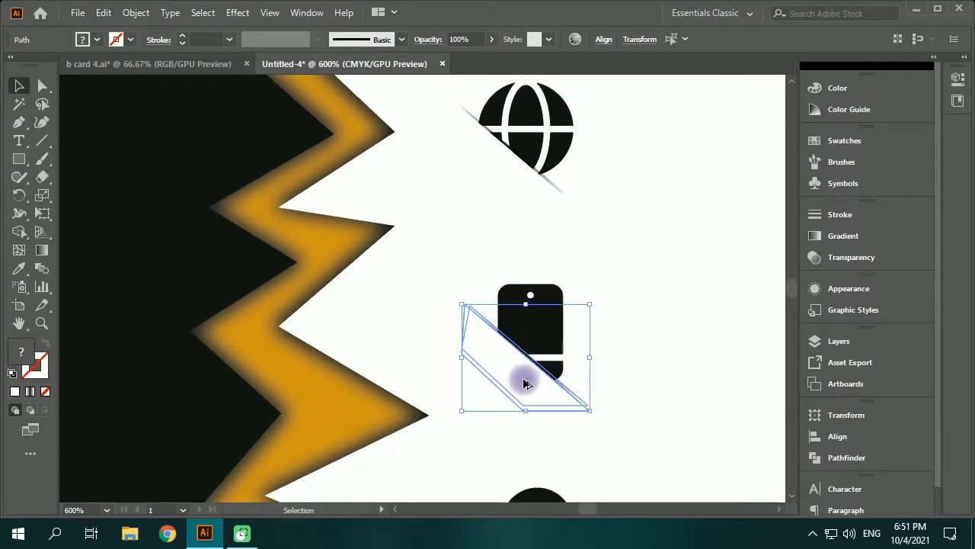
click(646, 375)
- Reselect the phone's cut-off shape with its gradient shadow and duplicate the pair down over the lower part of the location pin
key(space)
drag(620, 406, 616, 239)
key(ctrl+z)
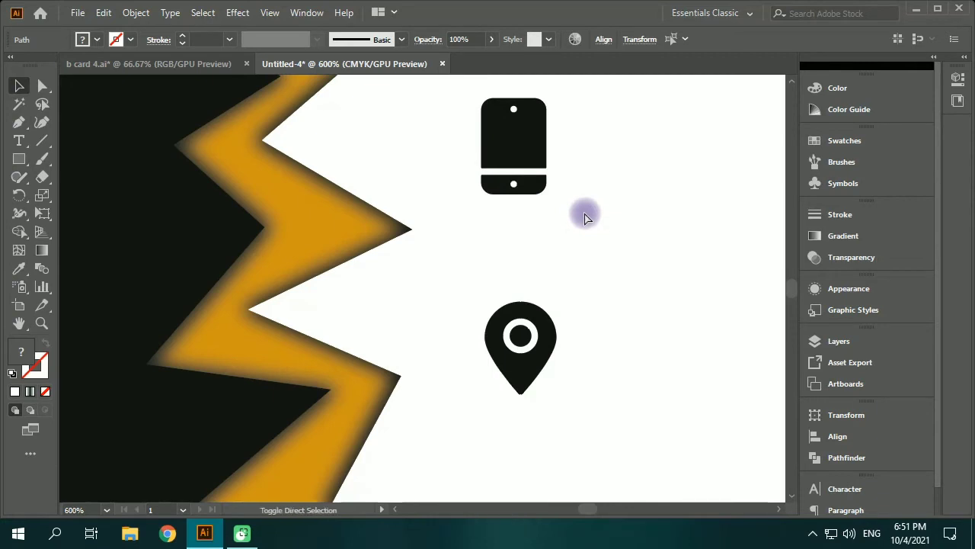
key(ctrl+shift+z)
key(ctrl+shift+z)
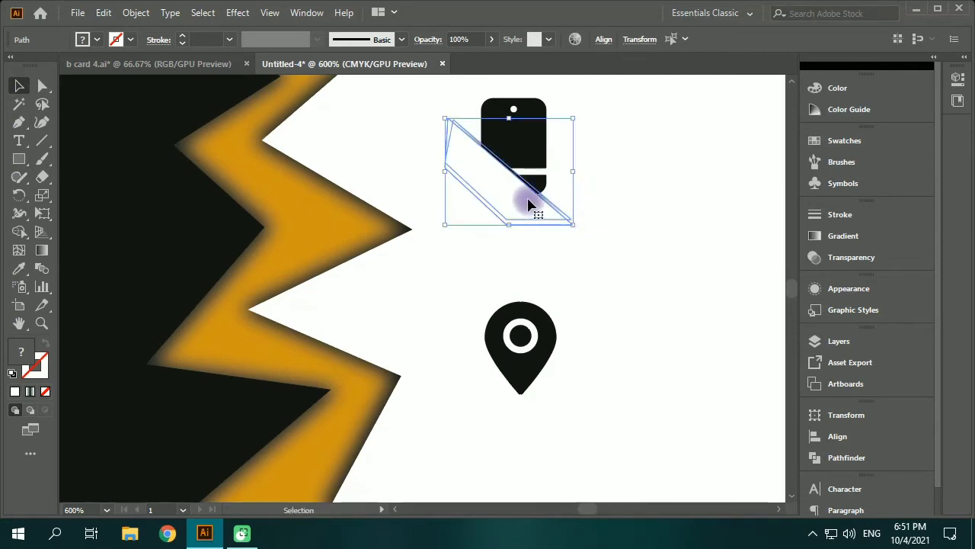
drag(531, 204, 528, 399)
click(618, 359)
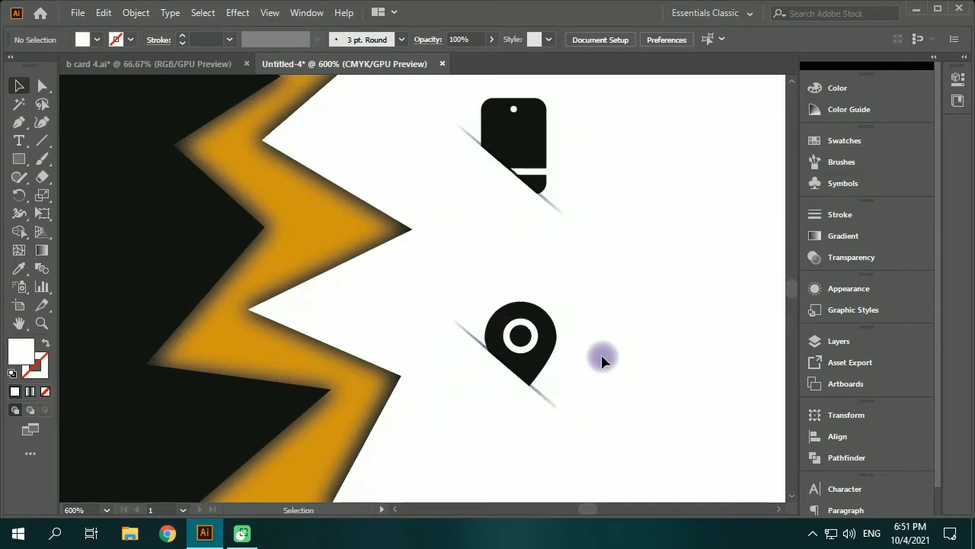
- Examine the cut-off effect on all three contact icons, the empty area beside them and the overall card layout
scroll(602, 359, down, 2)
scroll(602, 360, down, 1)
scroll(610, 338, up, 1)
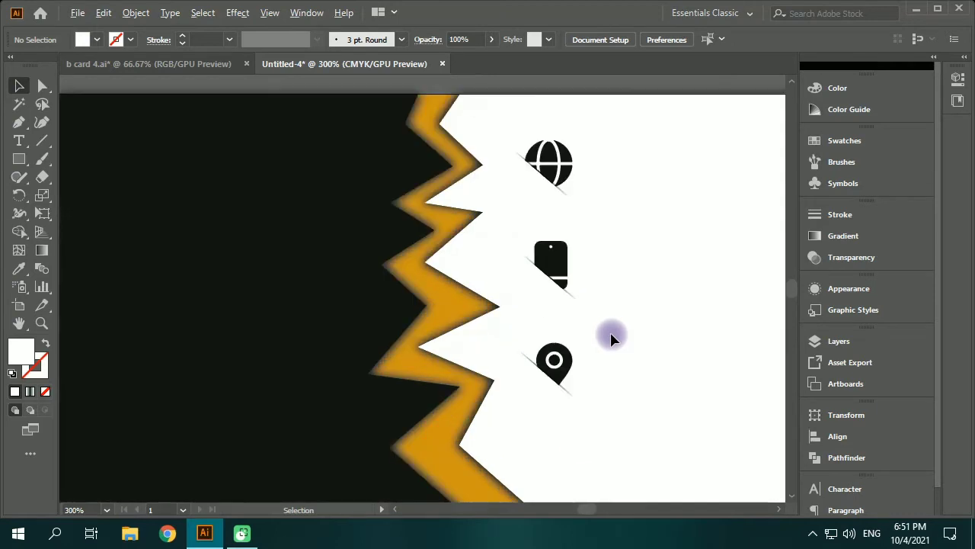
drag(642, 334, 560, 328)
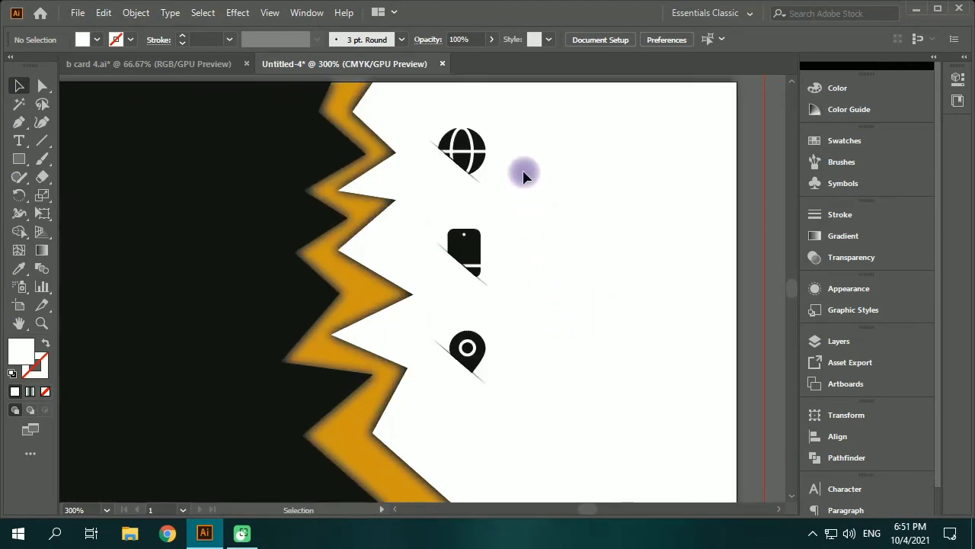
drag(498, 135, 695, 385)
scroll(553, 377, down, 1)
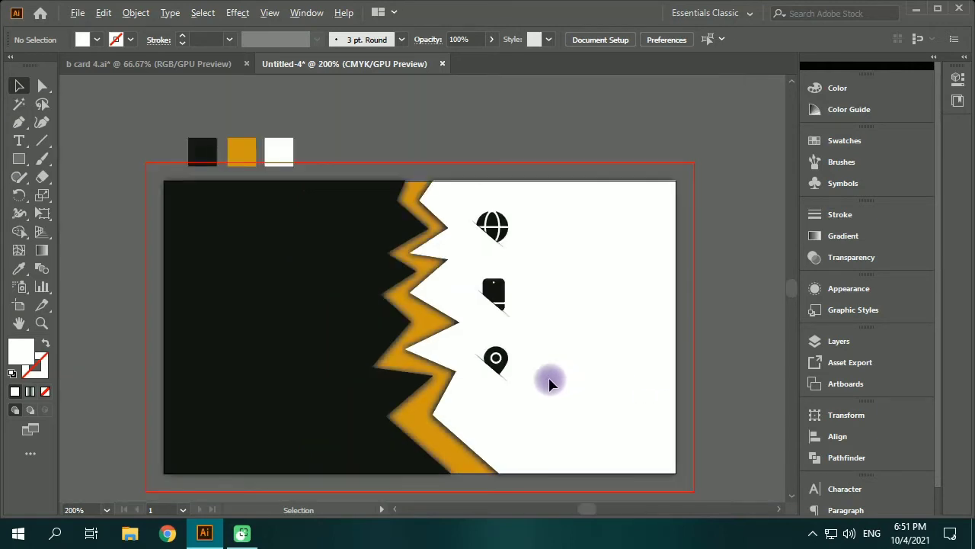
key(space)
drag(544, 366, 558, 329)
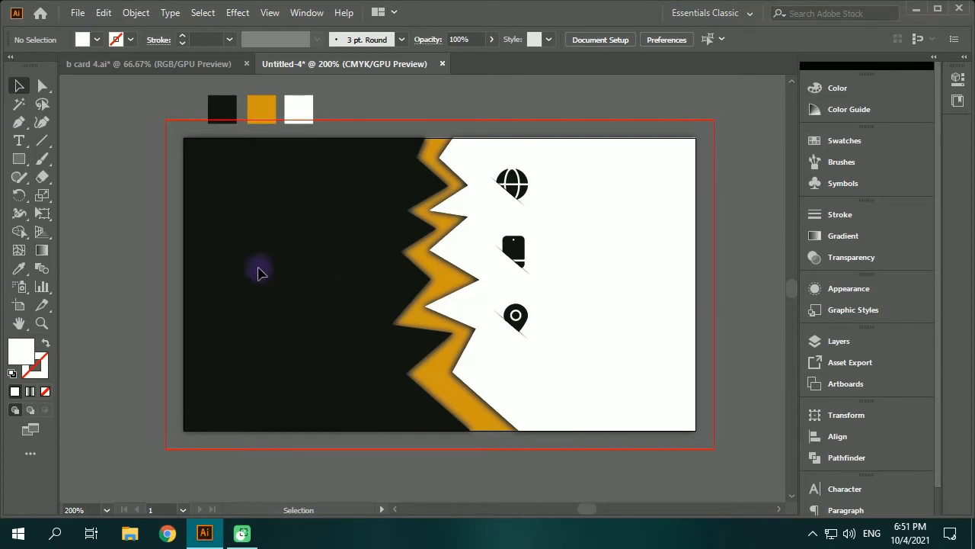
- Place a point text on the card's black area and set its fill colour to red #ff0031
click(19, 140)
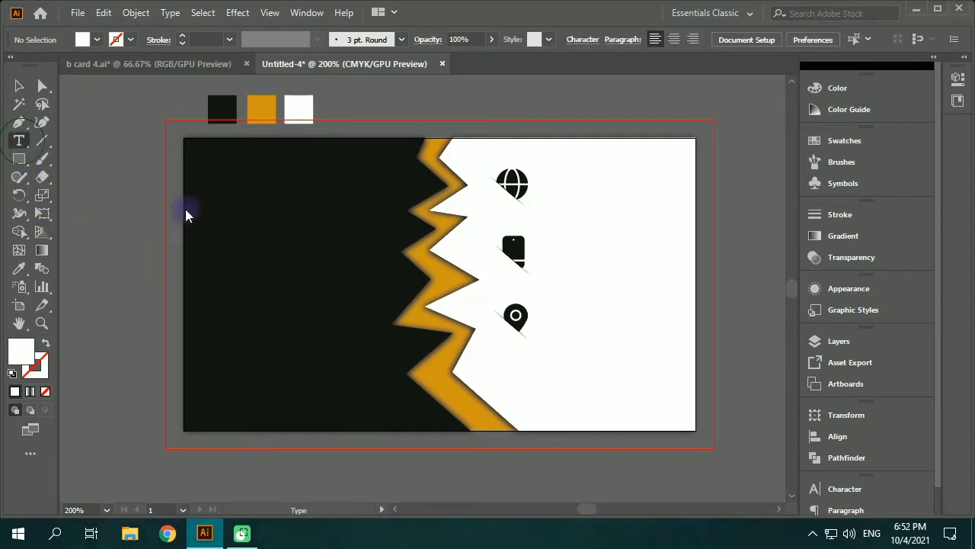
click(277, 226)
click(35, 370)
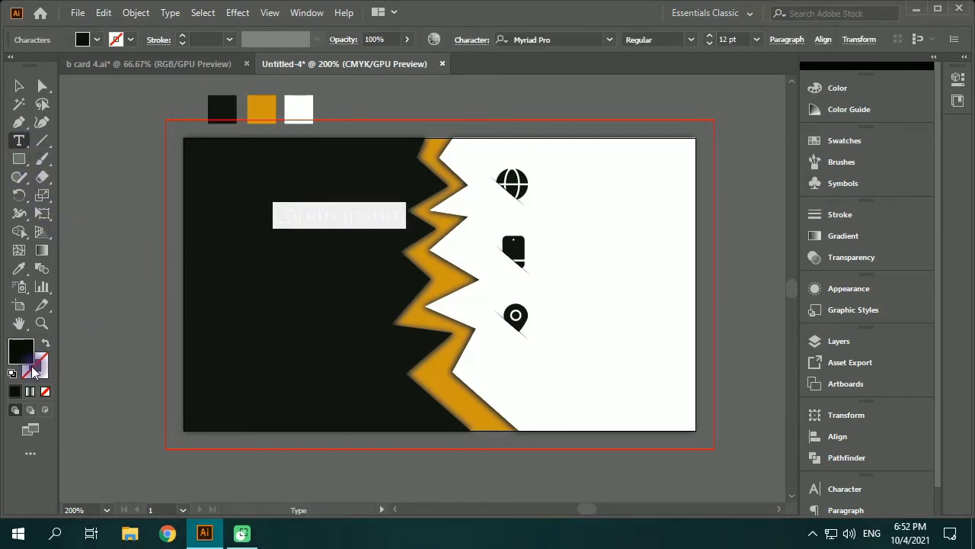
double_click(23, 354)
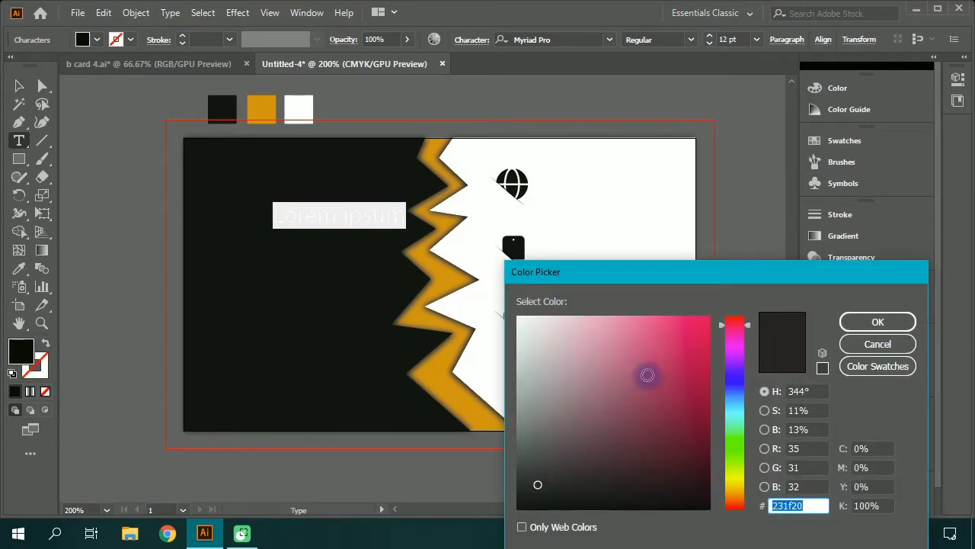
click(520, 321)
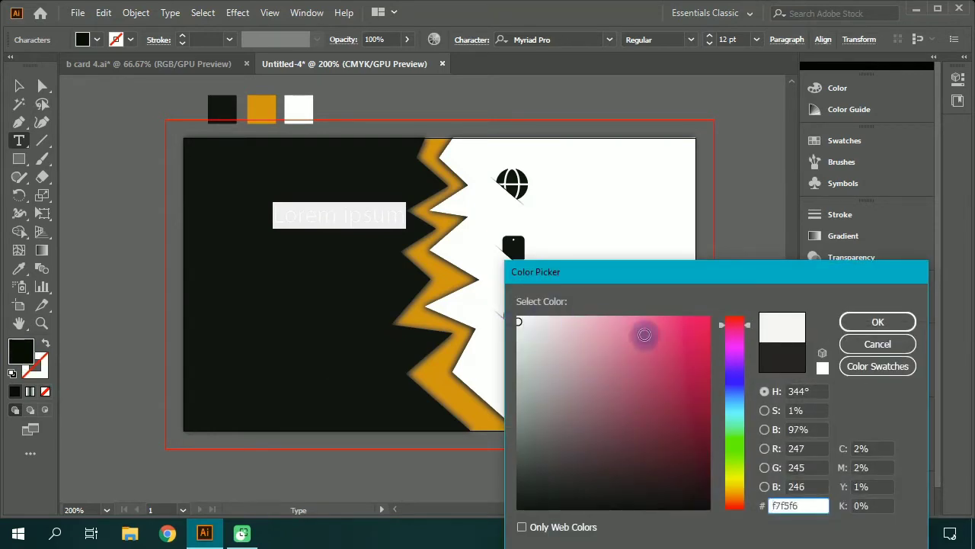
drag(703, 329, 724, 321)
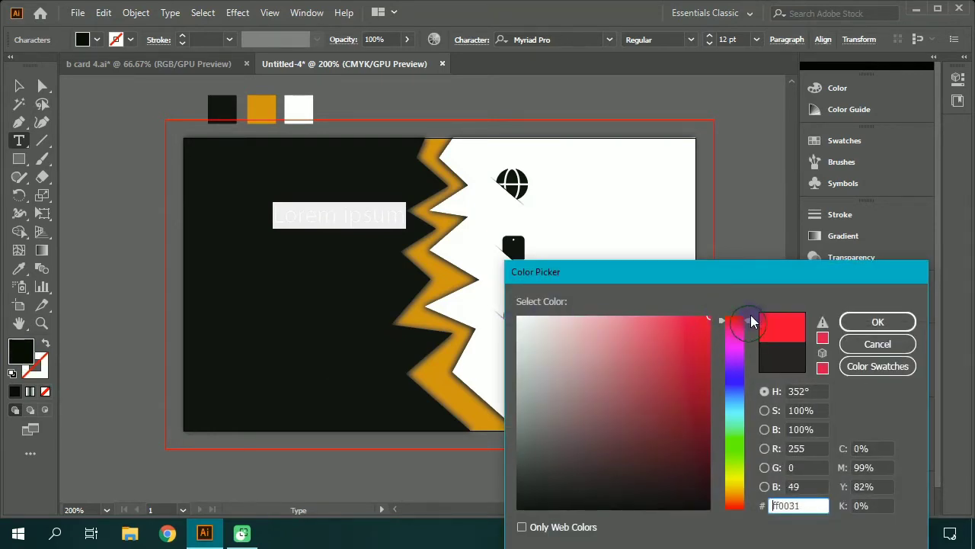
click(873, 322)
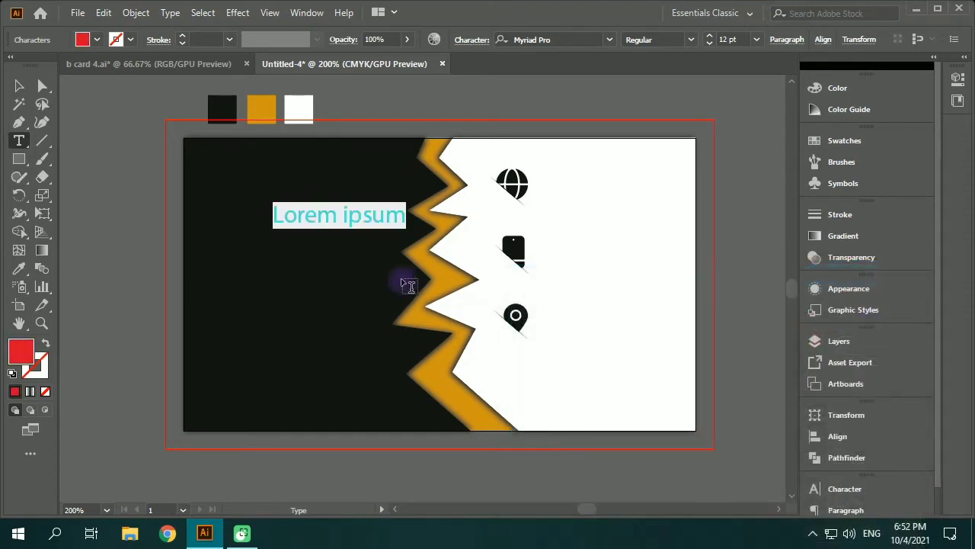
- Replace the placeholder text with the letter G and enlarge it proportionally to about 60 pt
click(20, 88)
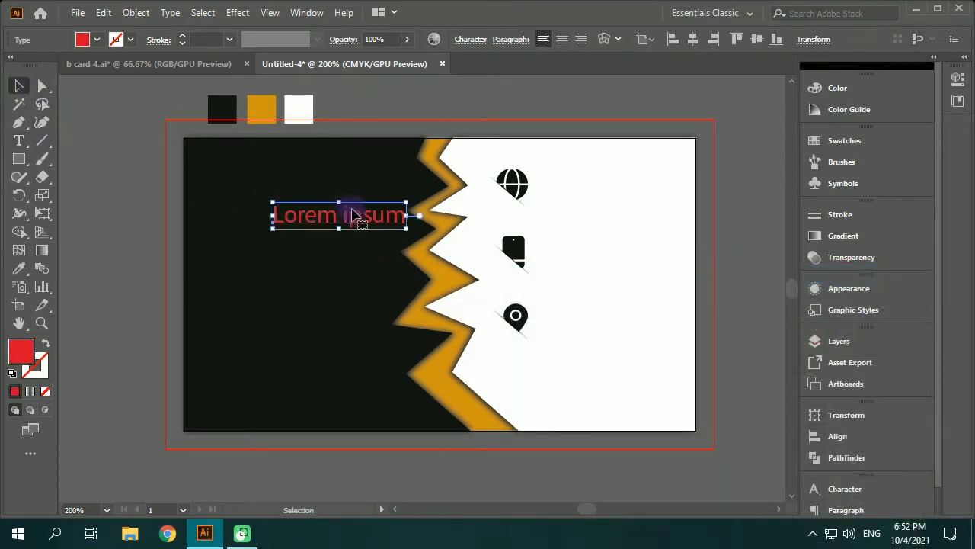
double_click(381, 220)
triple_click(381, 220)
key(Delete)
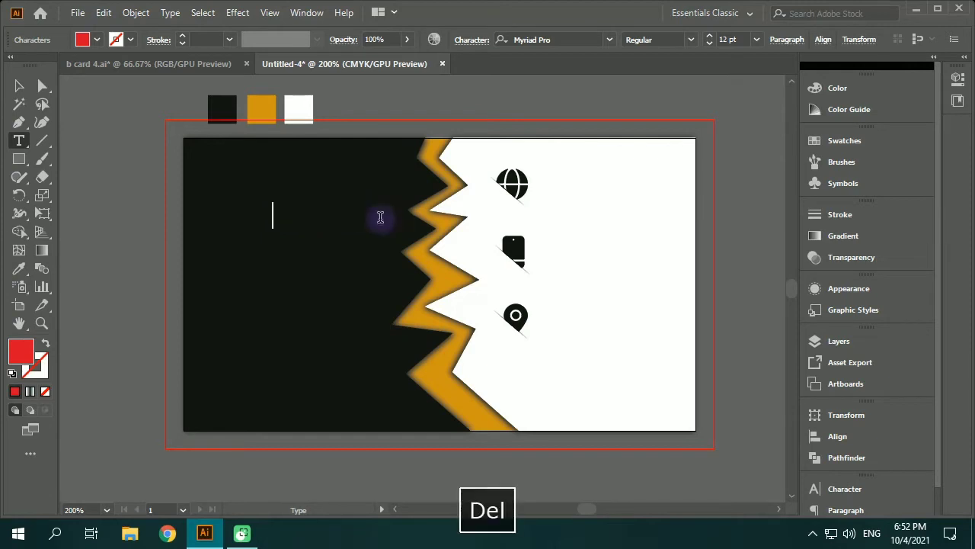
text(G)
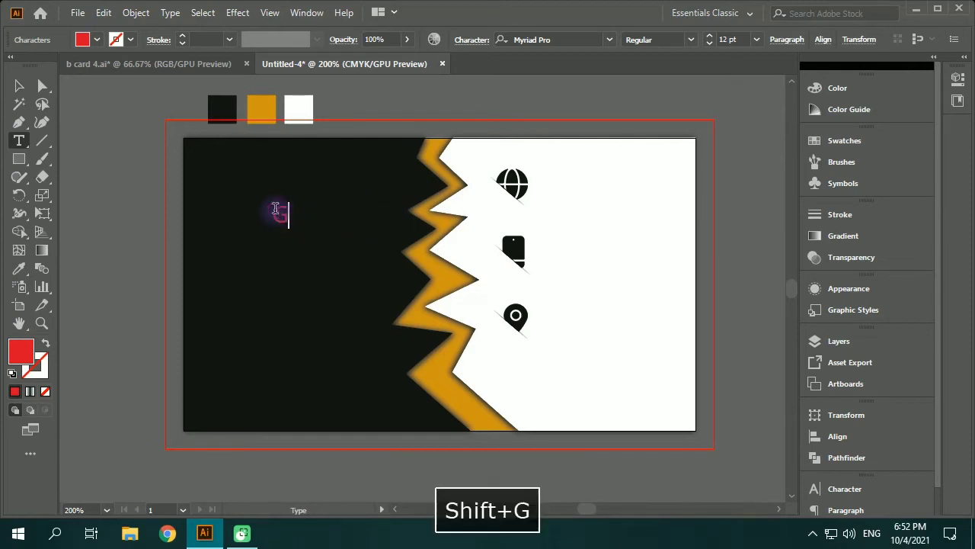
click(20, 86)
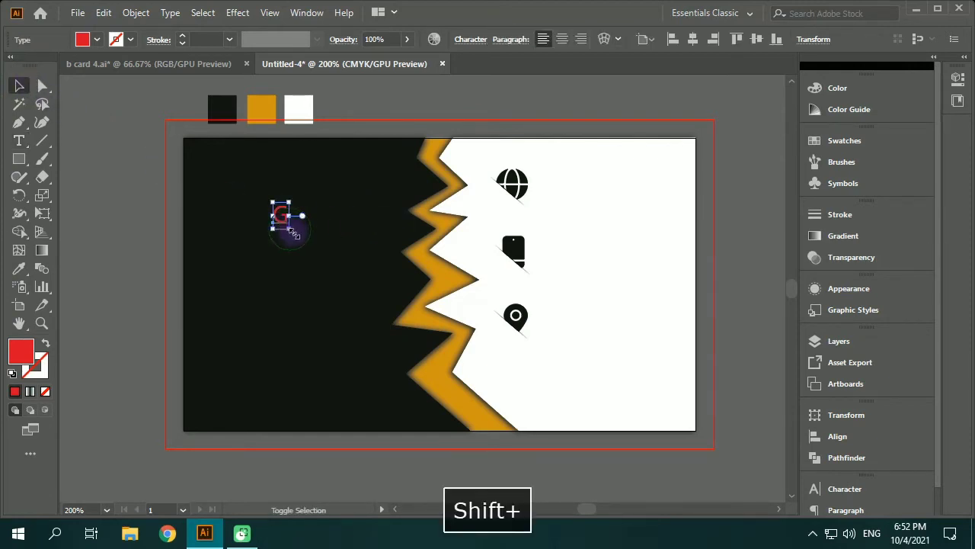
drag(289, 229, 364, 337)
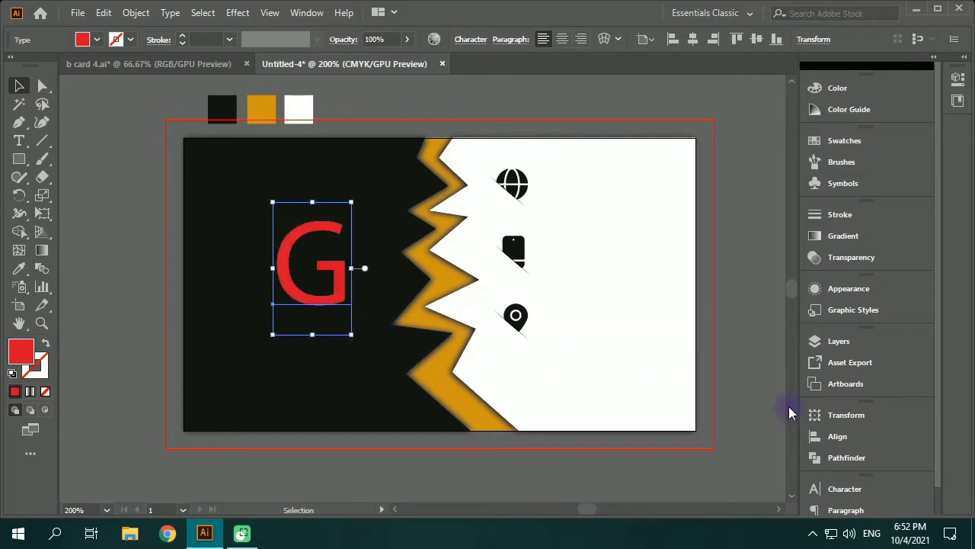
- Change the letter G's font to LEMON MILK Medium
click(860, 494)
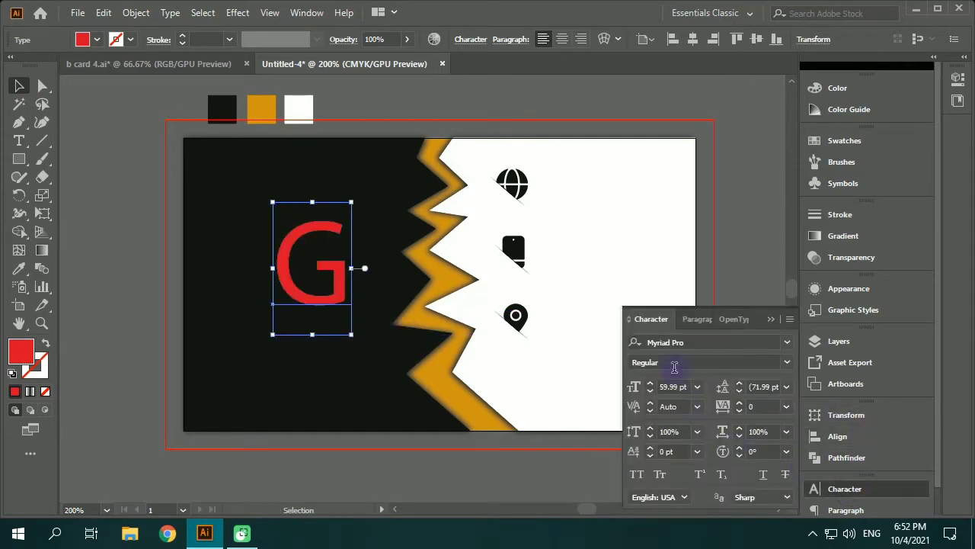
click(685, 343)
text(lem)
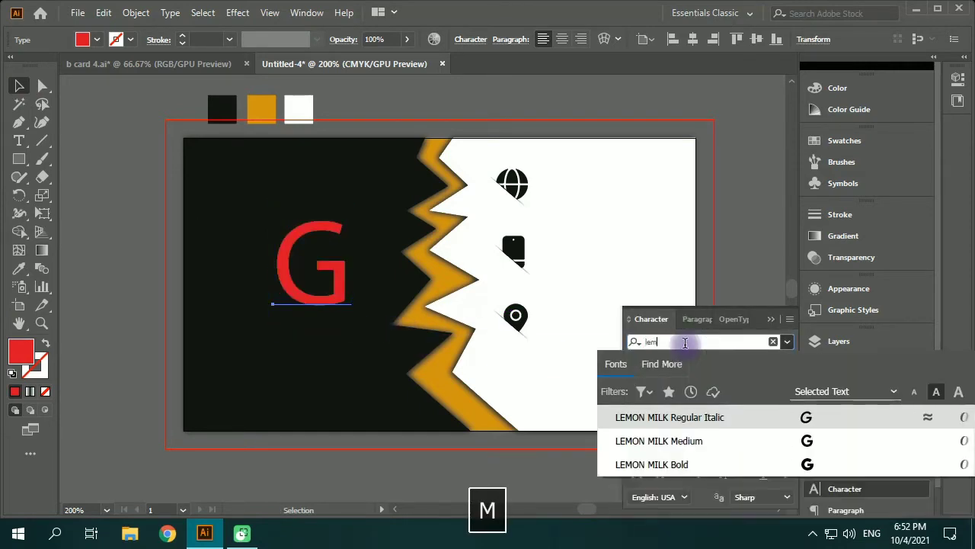
click(685, 447)
click(770, 320)
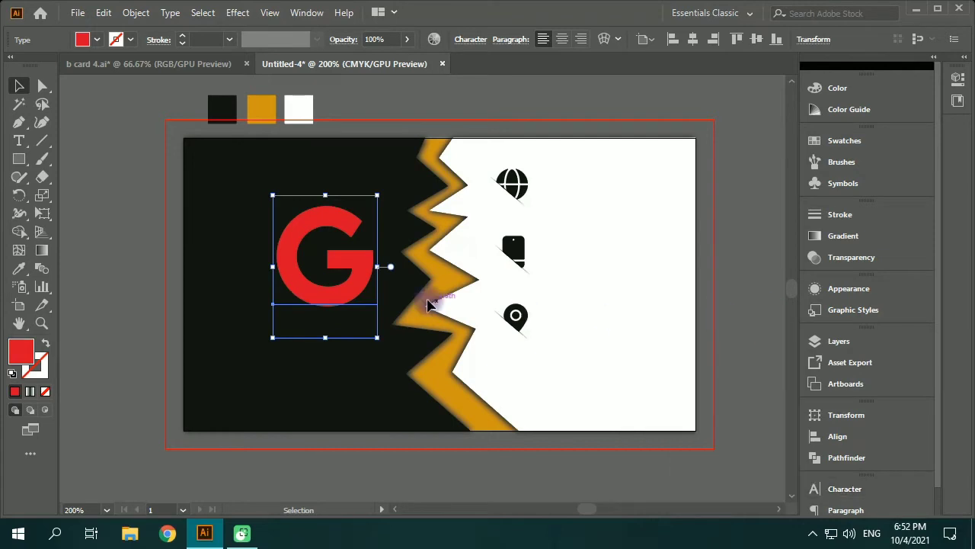
- Scale the red letter G down proportionally and move it slightly left and down on the card's black area
drag(377, 337, 351, 308)
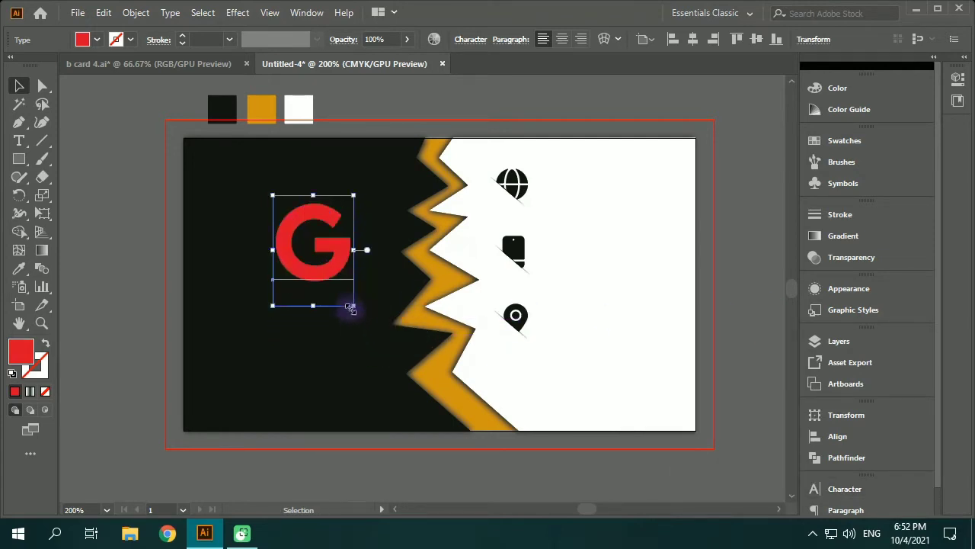
drag(333, 263, 308, 272)
click(357, 296)
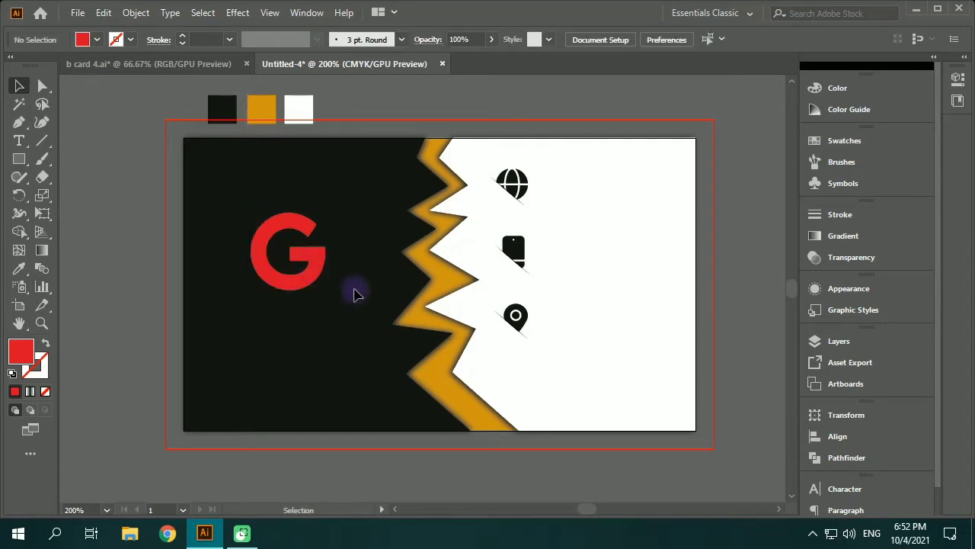
- Duplicate the phone icon's cut-off shape with its gradient shadow and place the pair over the lower-left part of the G
scroll(360, 275, up, 1)
mouse_move(317, 236)
mouse_down()
mouse_move(325, 244)
mouse_move(335, 236)
mouse_up()
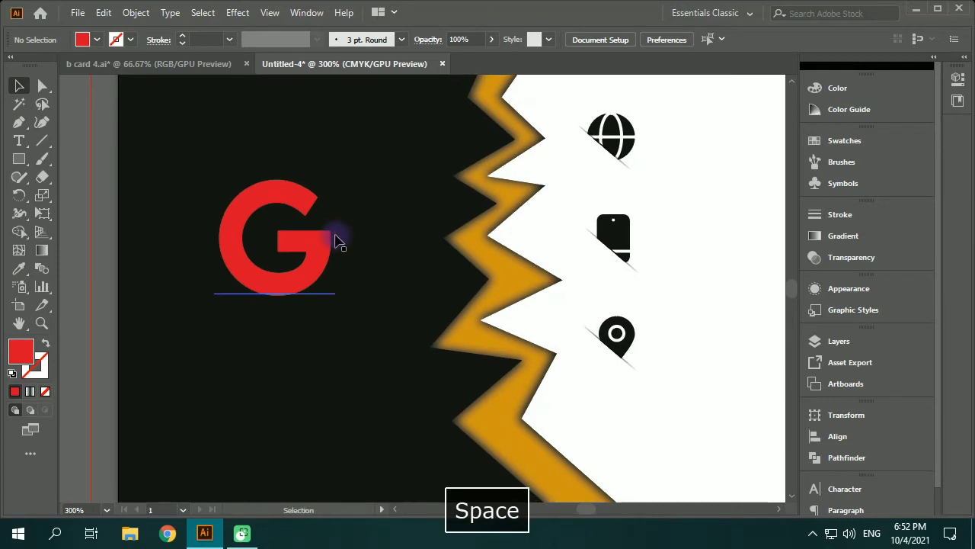
scroll(636, 278, up, 3)
click(629, 276)
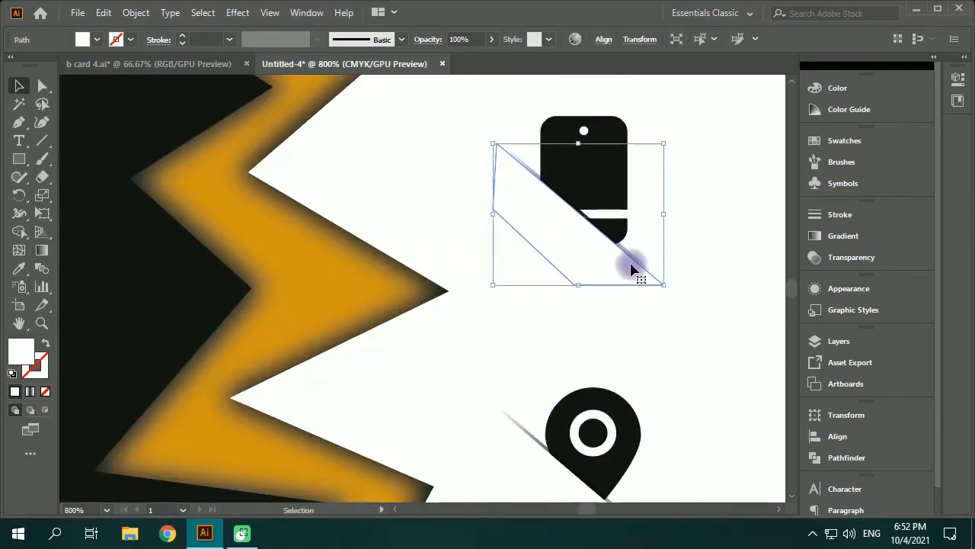
shift+click(637, 258)
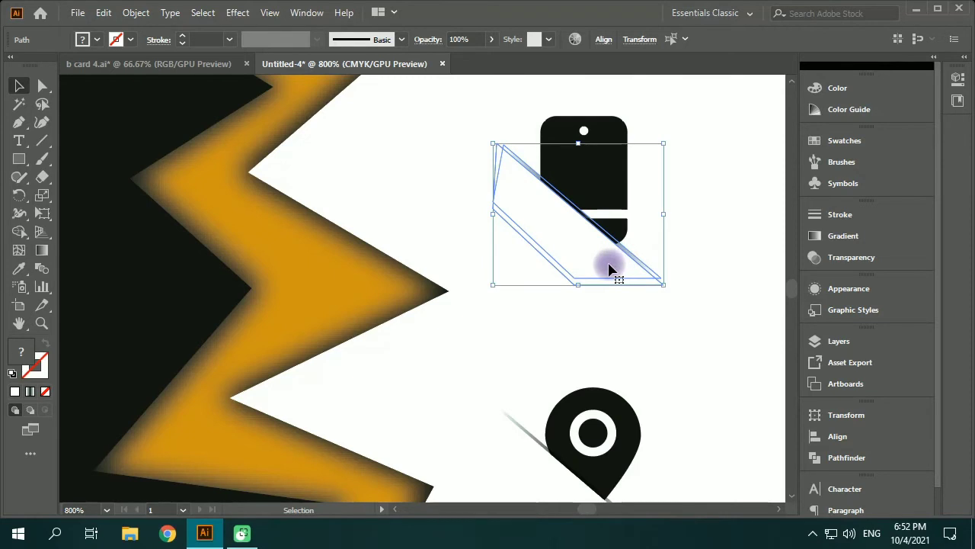
alt+drag(615, 269, 226, 299)
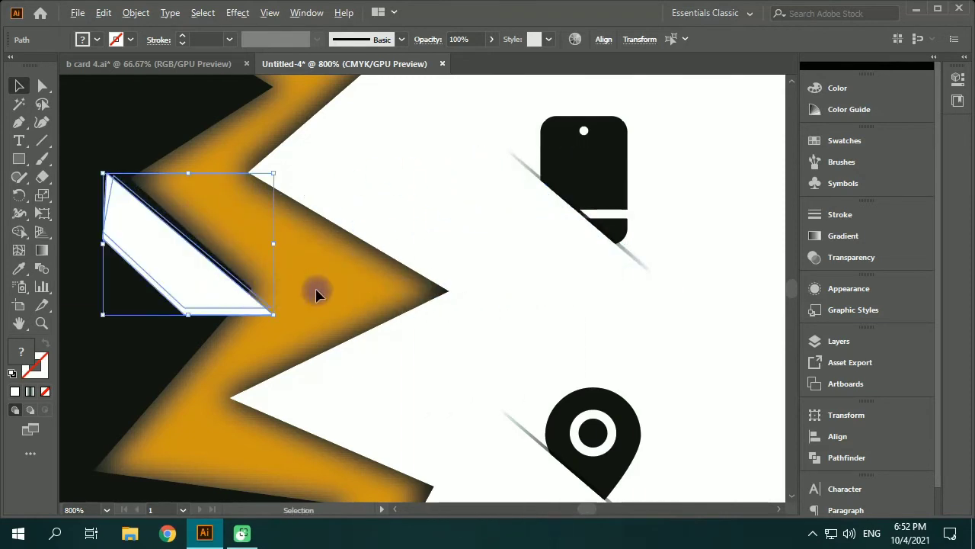
scroll(315, 289, down, 3)
drag(315, 290, 326, 313)
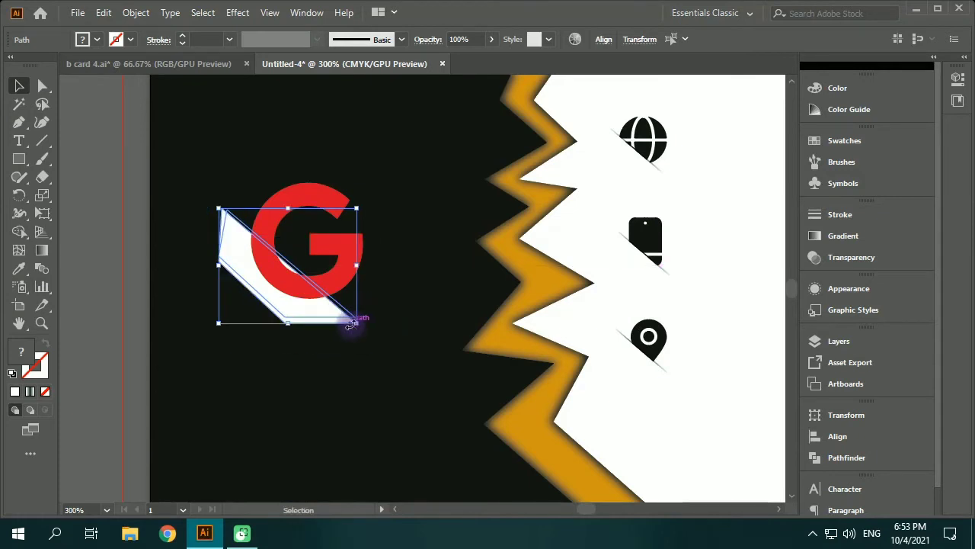
- Bring the duplicated cut-off shape and its shadow to the front of the letter G
scroll(324, 364, up, 2)
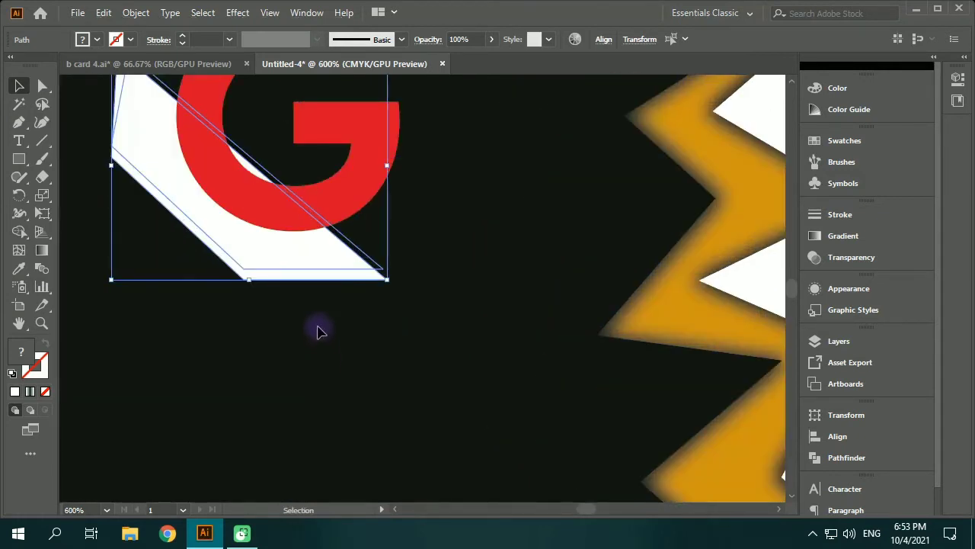
key(space)
drag(318, 331, 355, 396)
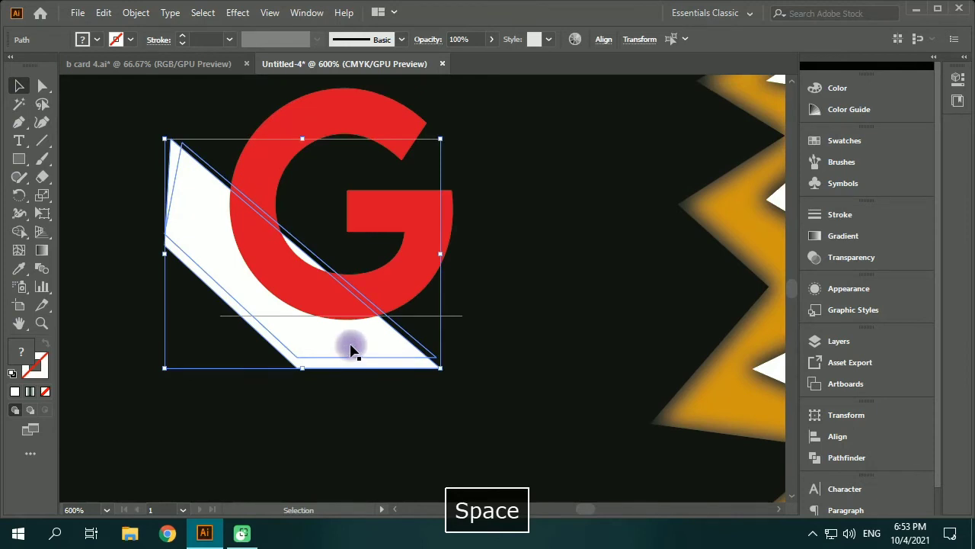
right_click(351, 350)
mouse_move(465, 256)
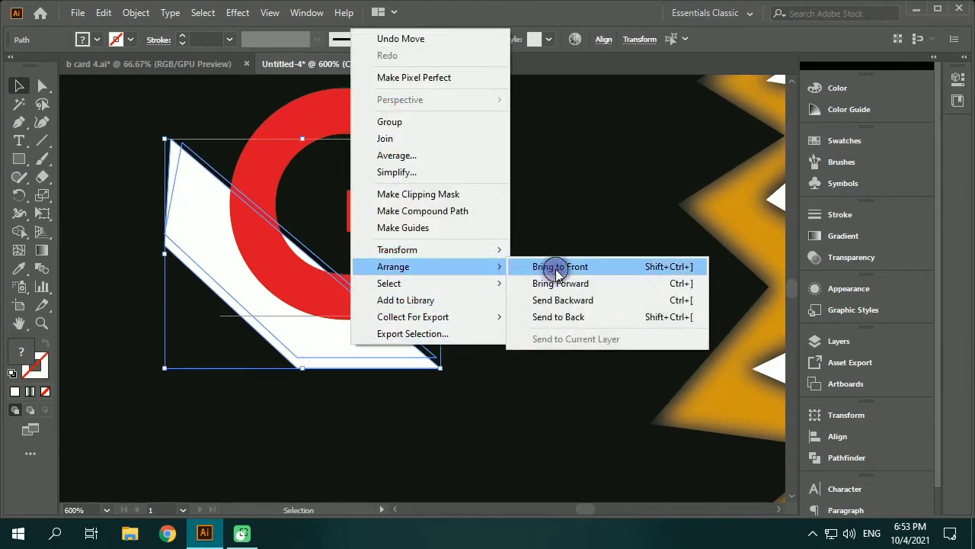
click(560, 268)
click(496, 342)
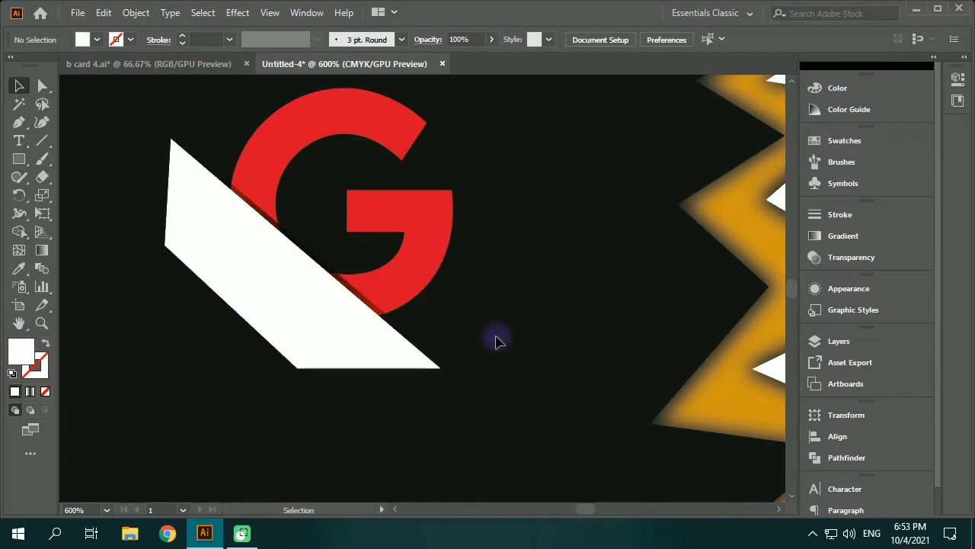
- Rearrange the G shadow's linear gradient with black stops at both ends and a white stop in the middle
click(344, 288)
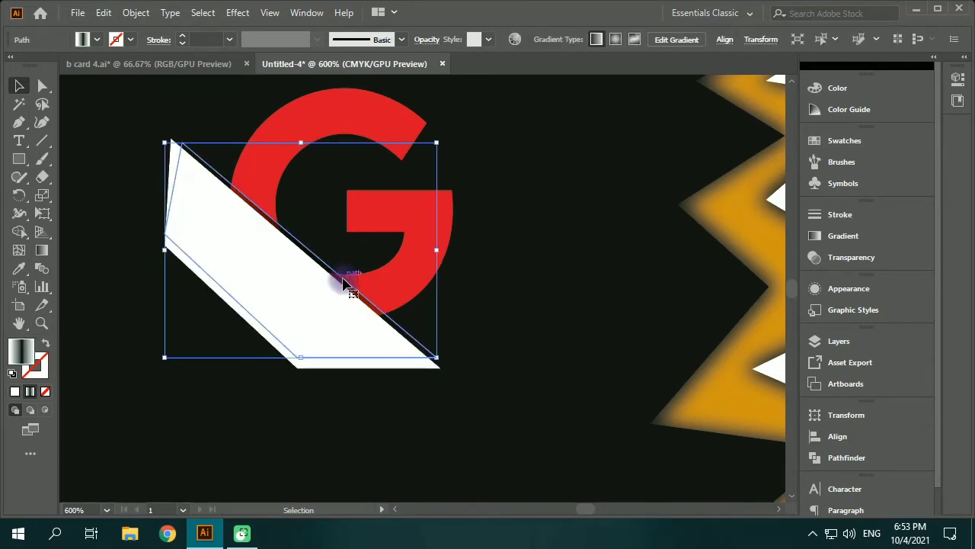
click(812, 236)
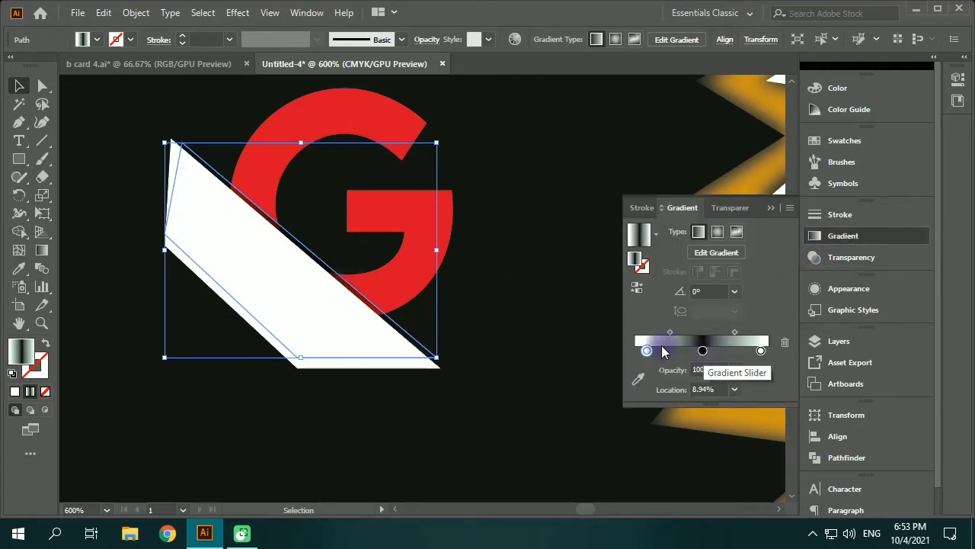
mouse_move(648, 355)
mouse_down()
mouse_move(720, 352)
mouse_move(642, 351)
mouse_up()
drag(717, 351, 700, 353)
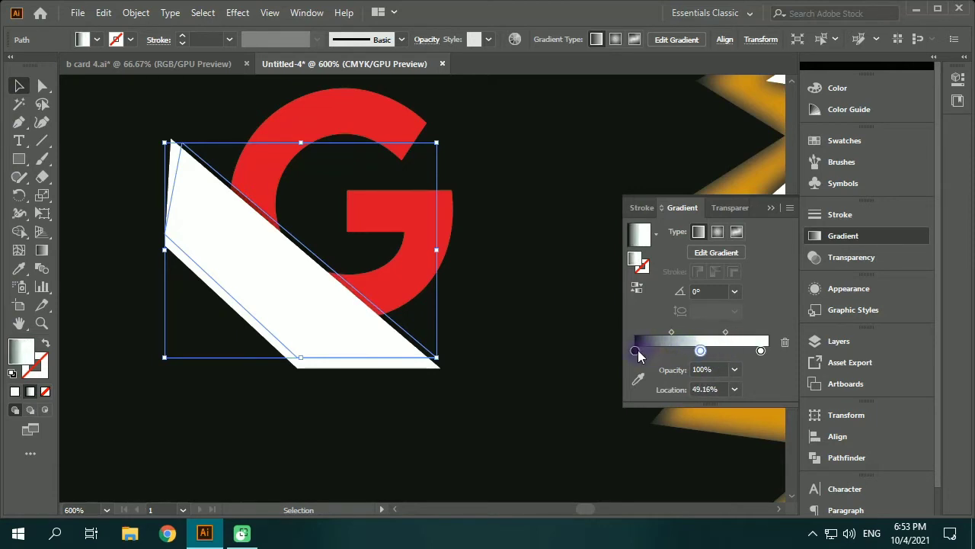
click(783, 341)
drag(636, 351, 787, 352)
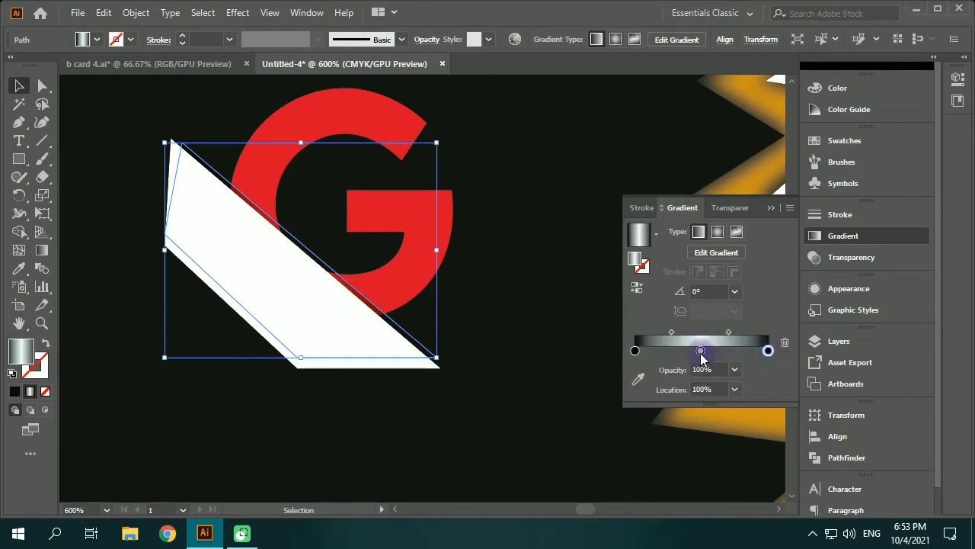
drag(675, 333, 726, 332)
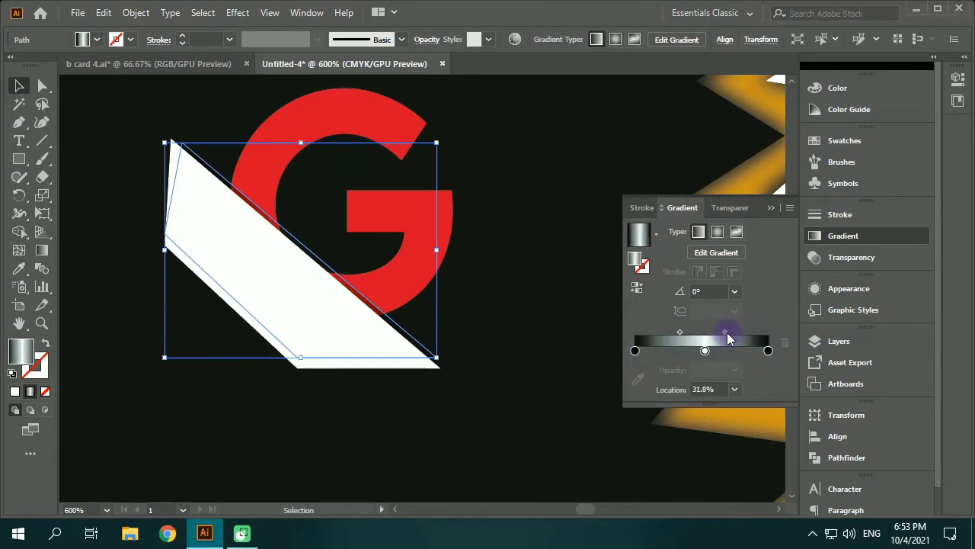
- Try the Normal and Overlay blend modes on the G's gradient shadow and return it to Multiply
click(772, 209)
click(838, 258)
click(678, 231)
click(668, 247)
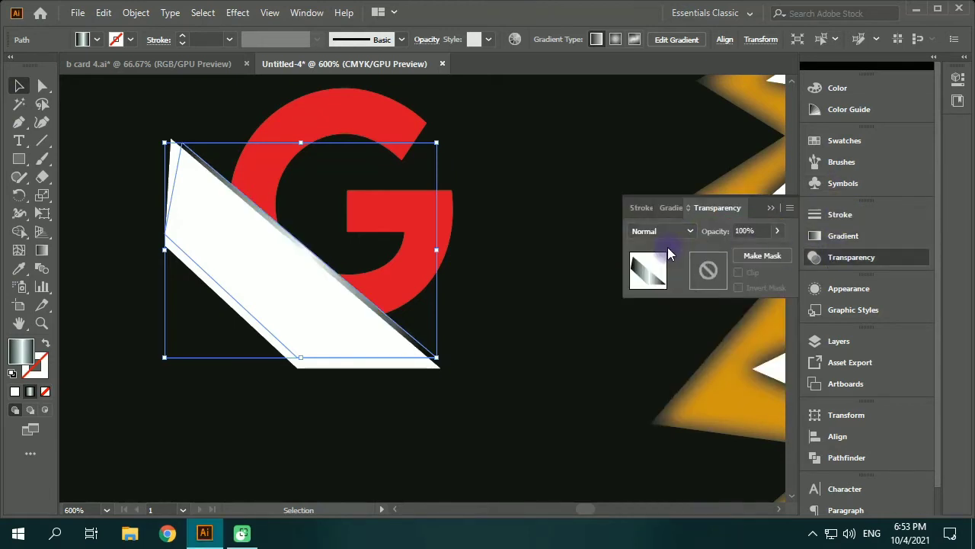
click(692, 236)
click(672, 408)
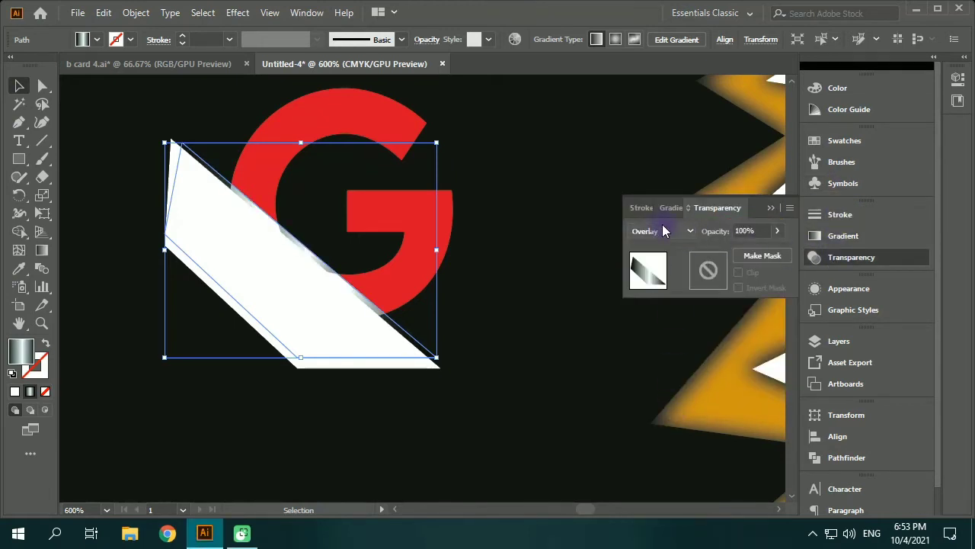
scroll(663, 227, up, 5)
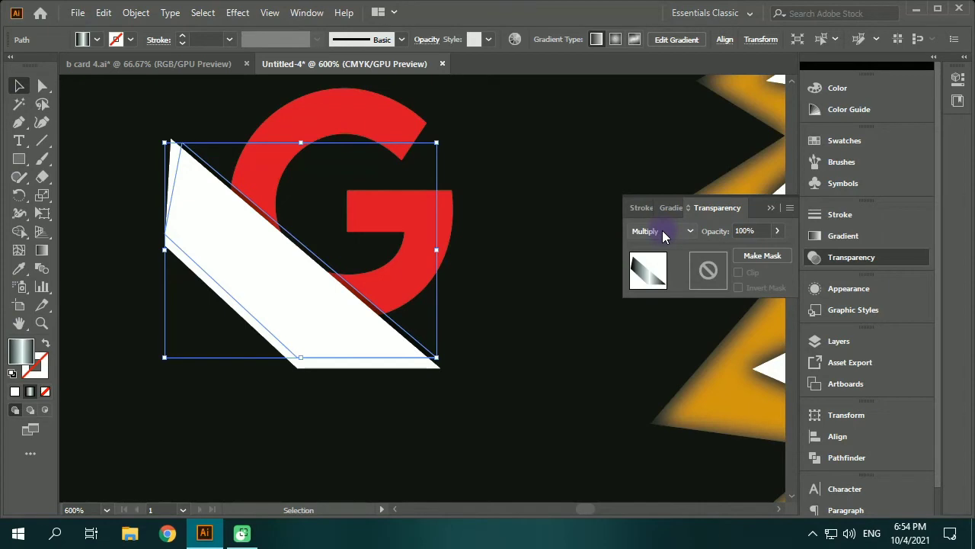
click(554, 307)
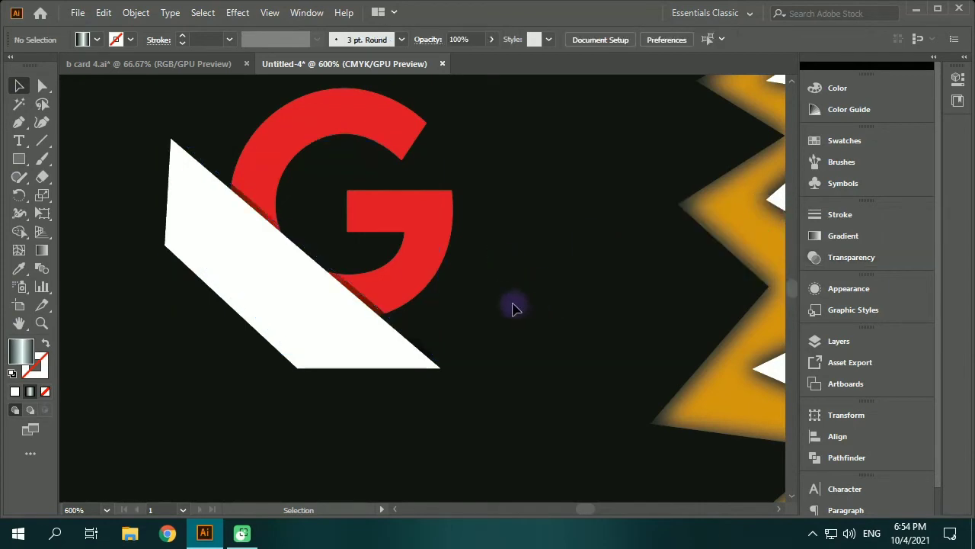
- Reselect the G's gradient shadow and set its blend mode to Normal at 100% opacity
scroll(505, 303, down, 2)
scroll(501, 303, up, 3)
click(376, 304)
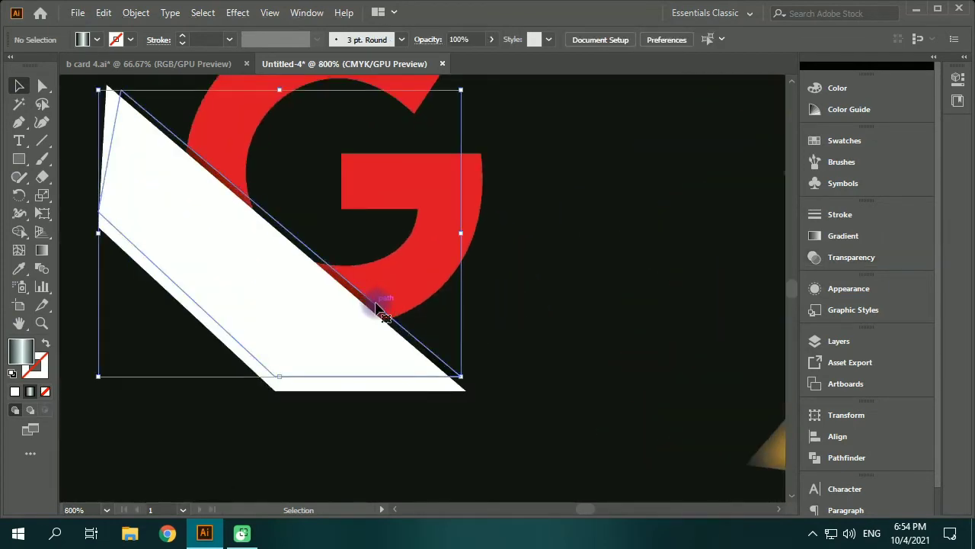
click(843, 236)
click(851, 257)
click(662, 231)
click(676, 250)
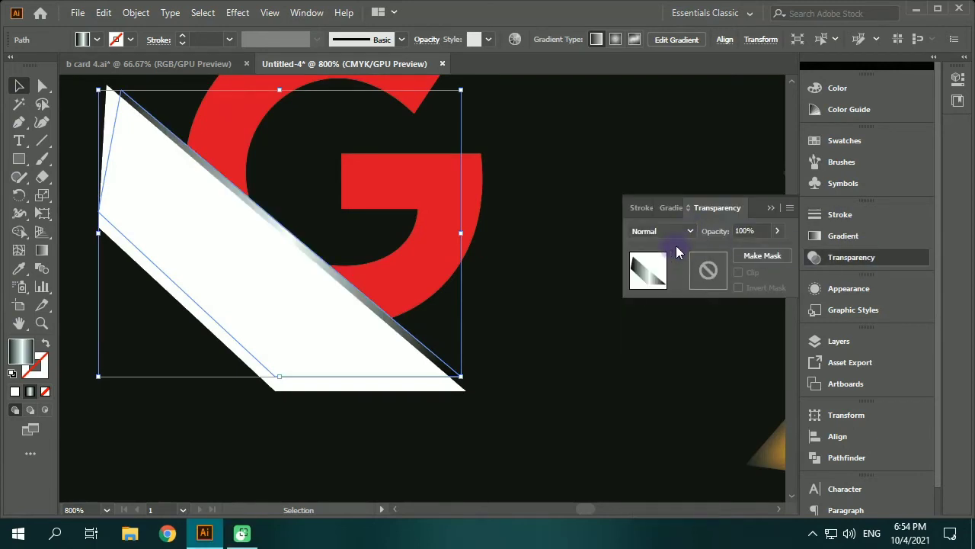
click(770, 208)
- Move both black stops of the shadow gradient inward, placing the left one at 13.41%
click(843, 235)
drag(636, 350, 649, 351)
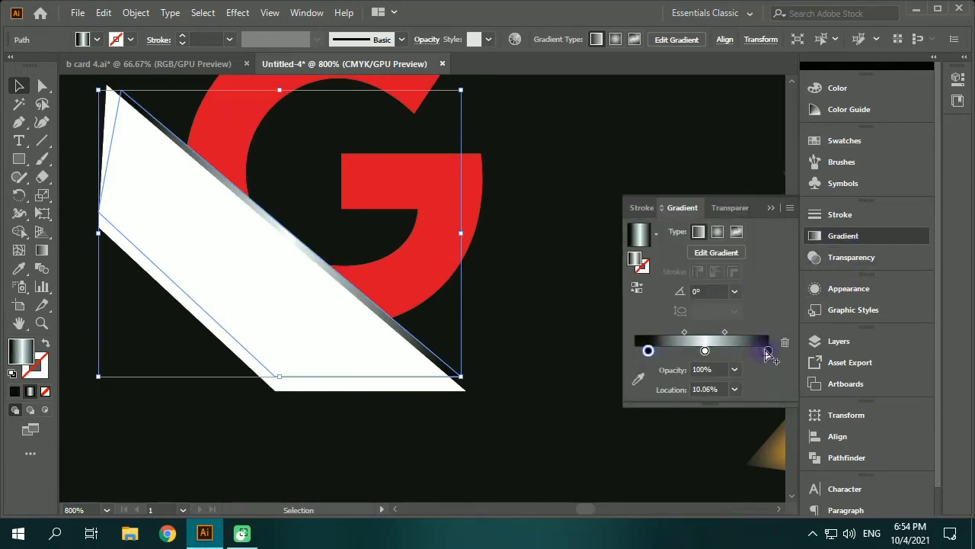
drag(768, 351, 749, 351)
drag(649, 351, 653, 351)
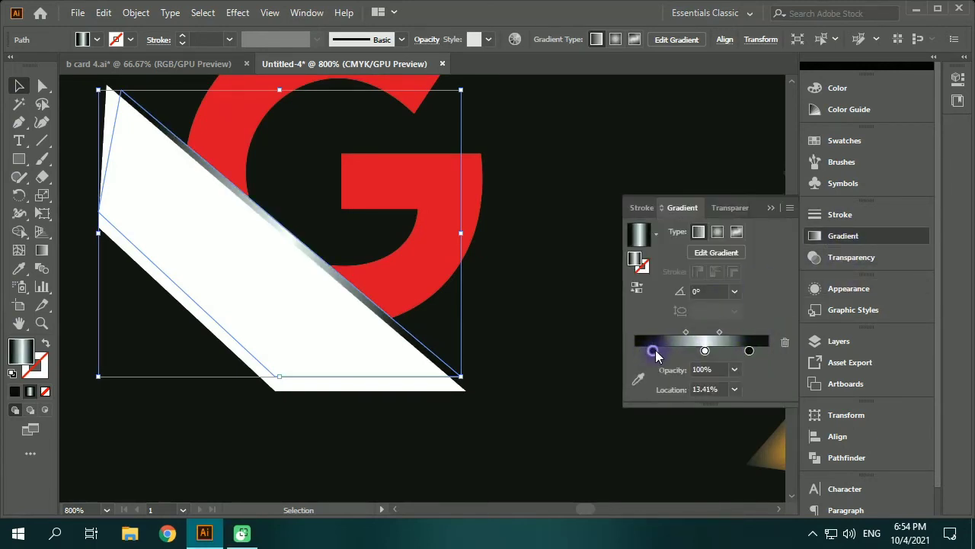
- Colour the shadow gradient's middle stop with red sampled from the G and move the right black stop to 89.66%
click(639, 378)
click(468, 230)
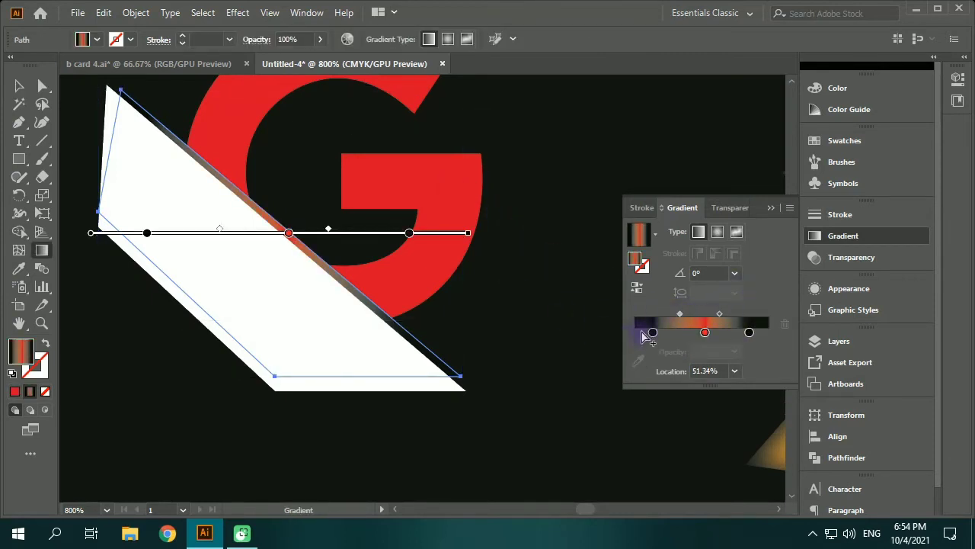
drag(653, 333, 654, 338)
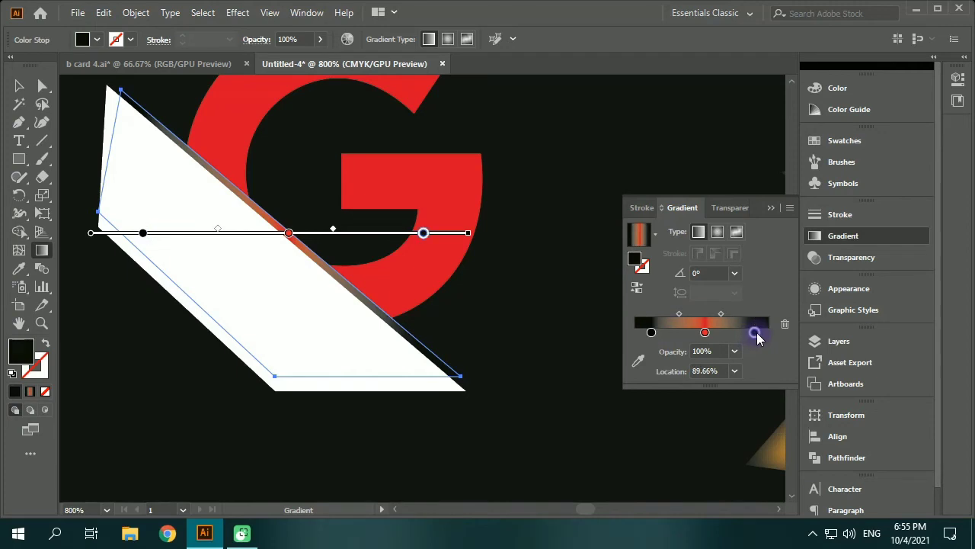
click(770, 207)
click(19, 85)
click(488, 309)
scroll(606, 312, down, 1)
scroll(570, 312, up, 2)
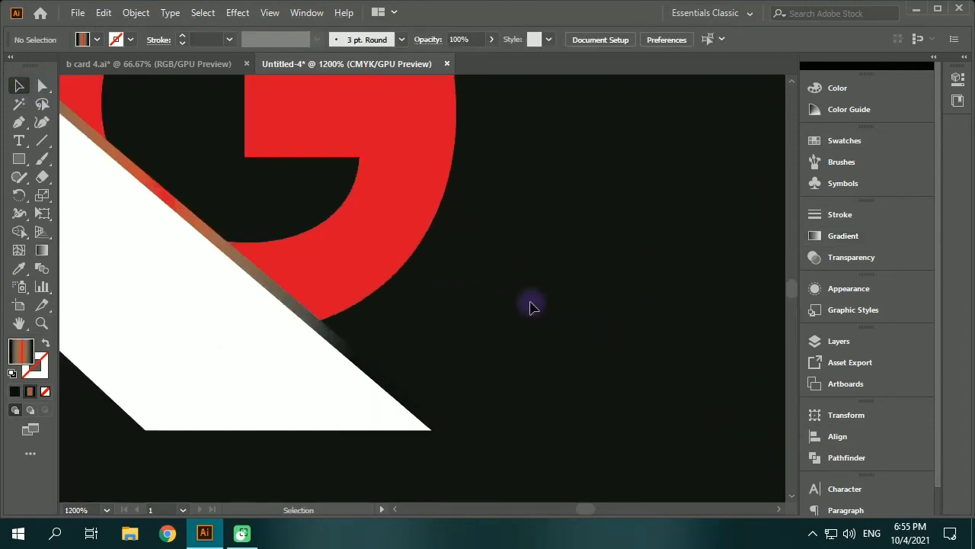
- Apply a Gaussian Blur with a 2-pixel radius to the G's gradient shadow
drag(320, 317, 533, 420)
click(533, 421)
click(863, 294)
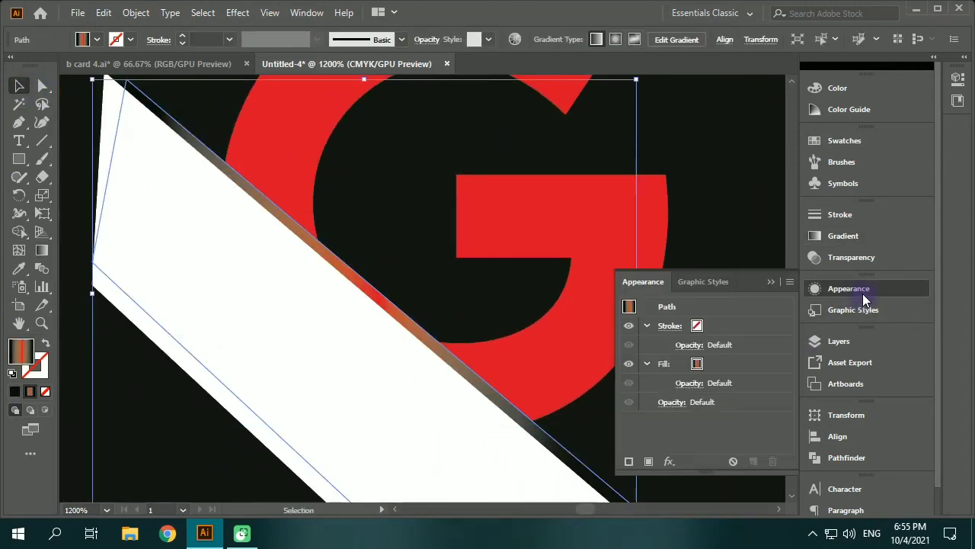
click(238, 12)
mouse_move(257, 267)
click(457, 268)
click(588, 449)
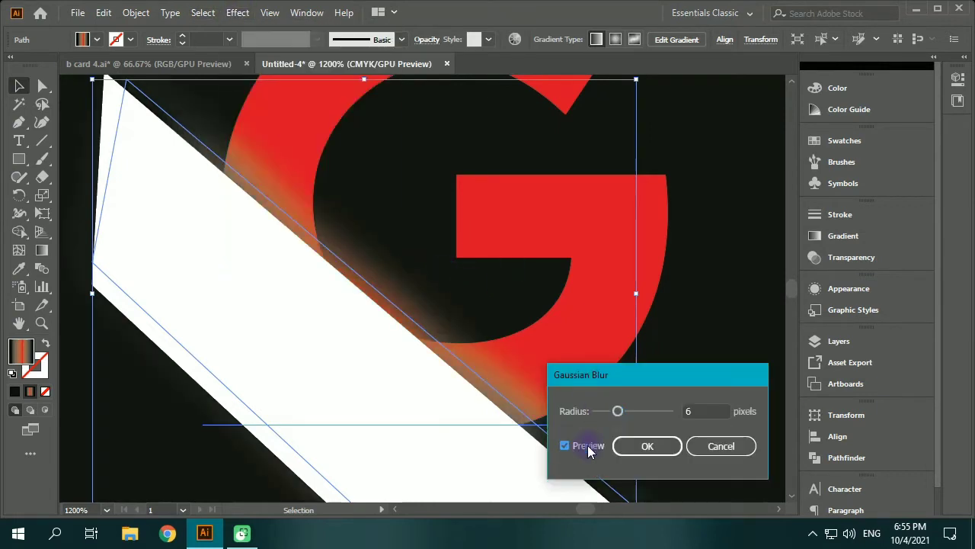
text(2)
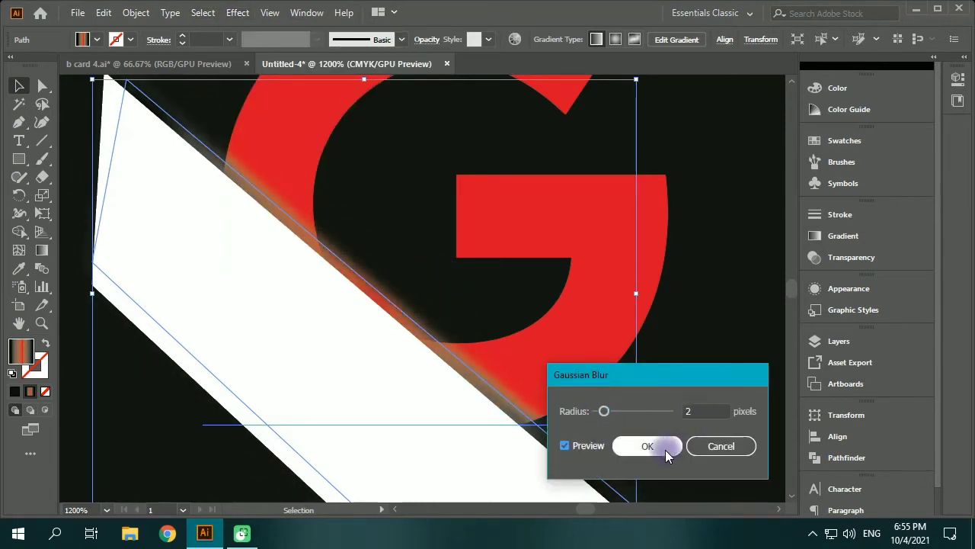
click(665, 447)
- Fill the white cut-off shape over the G with black #000000 to blend it into the card's background
scroll(735, 375, down, 3)
drag(729, 381, 572, 295)
click(457, 304)
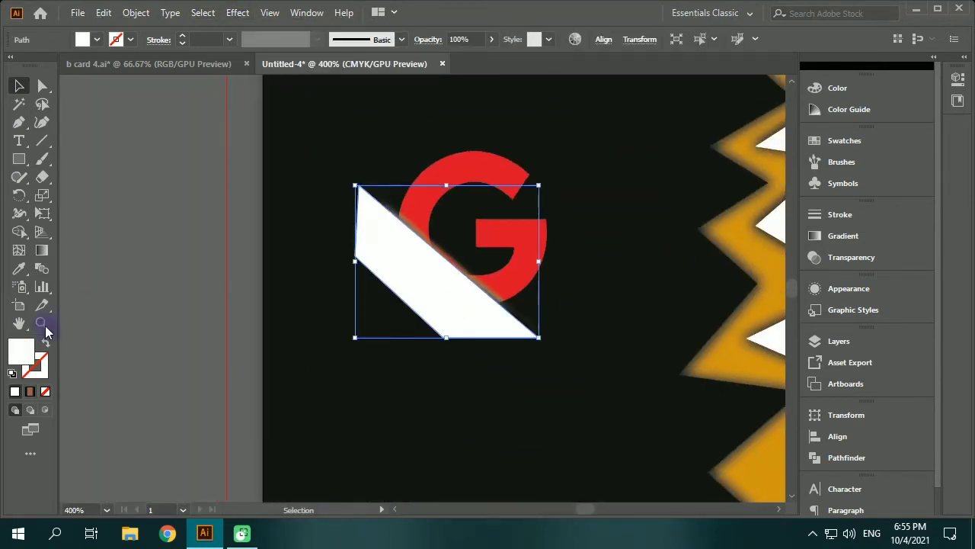
double_click(22, 351)
text(000000)
click(867, 324)
click(630, 375)
scroll(379, 257, up, 2)
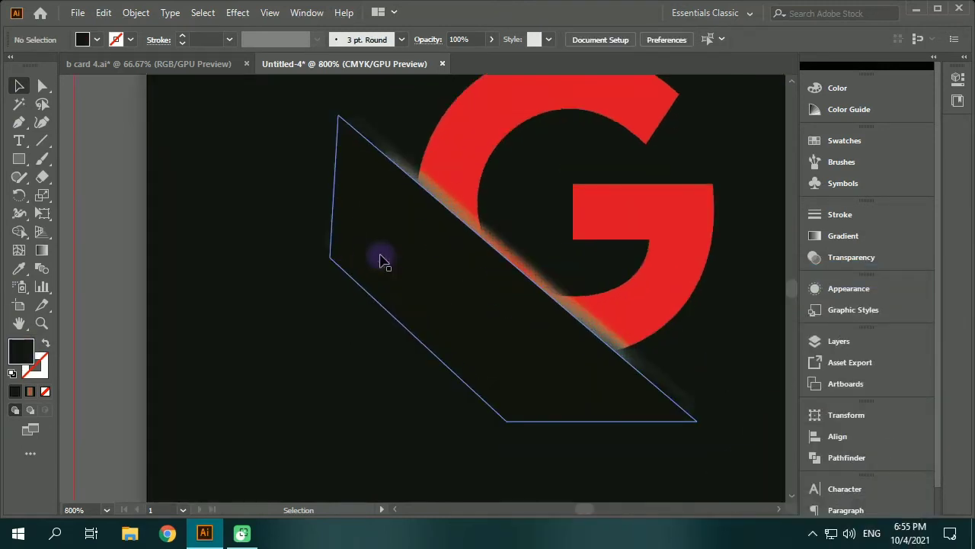
- Move the corner points of the black cut-off shape outward so it extends further past the diagonal shadow under the G
drag(379, 256, 328, 292)
click(43, 88)
drag(289, 147, 271, 132)
key(ctrl+z)
drag(282, 292, 265, 297)
drag(649, 455, 663, 461)
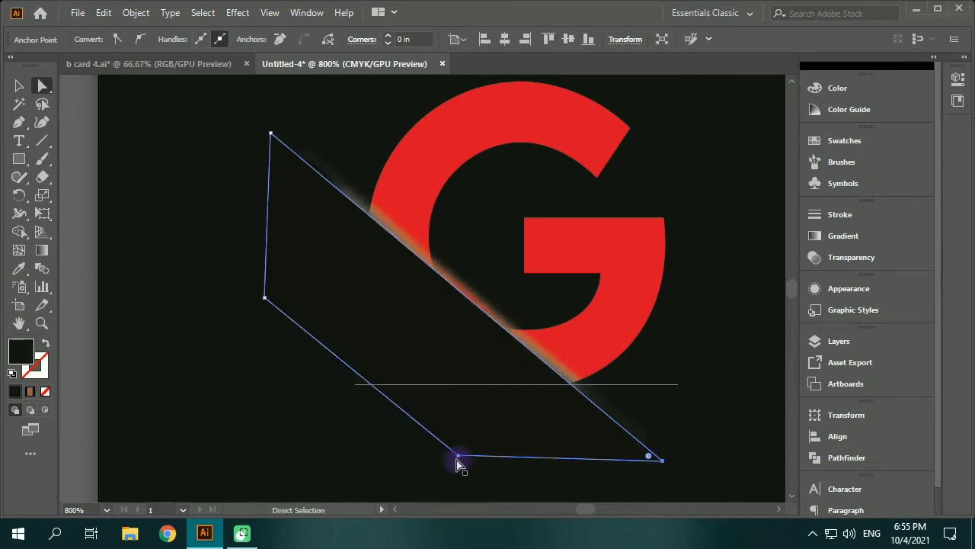
drag(458, 455, 457, 467)
click(688, 453)
click(442, 269)
click(724, 331)
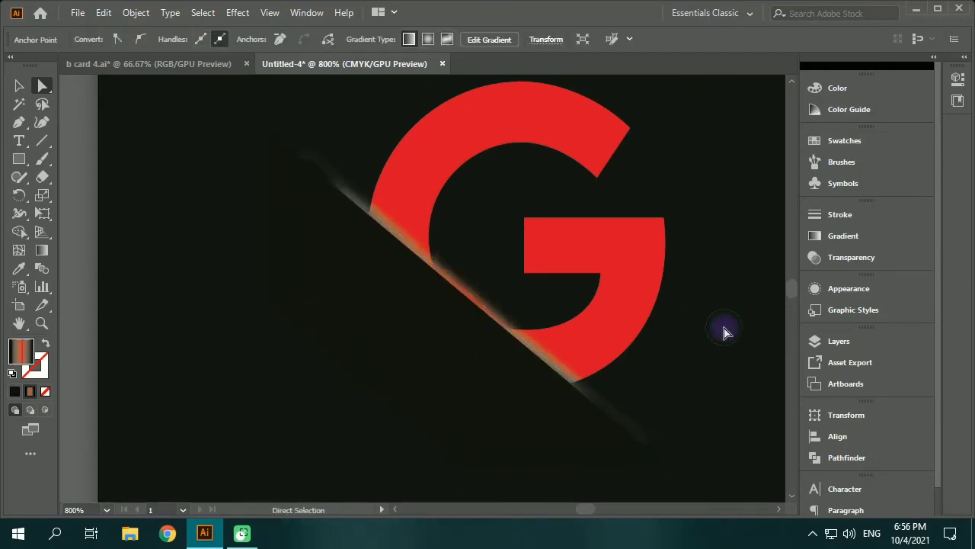
- Duplicate the red G text straight down into the empty black area below the logo
scroll(724, 331, down, 2)
drag(724, 330, 573, 312)
scroll(574, 312, down, 2)
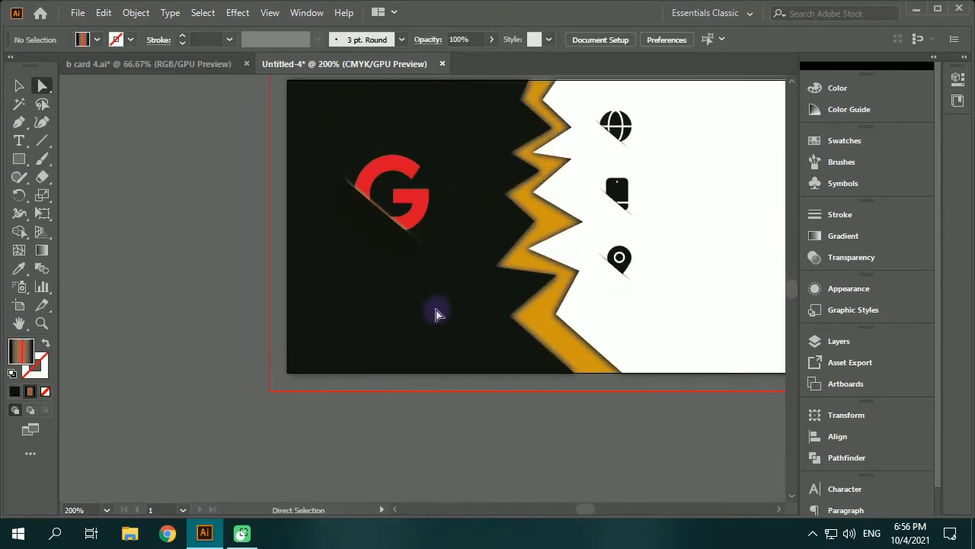
scroll(435, 256, up, 1)
drag(435, 255, 433, 285)
click(388, 229)
click(19, 87)
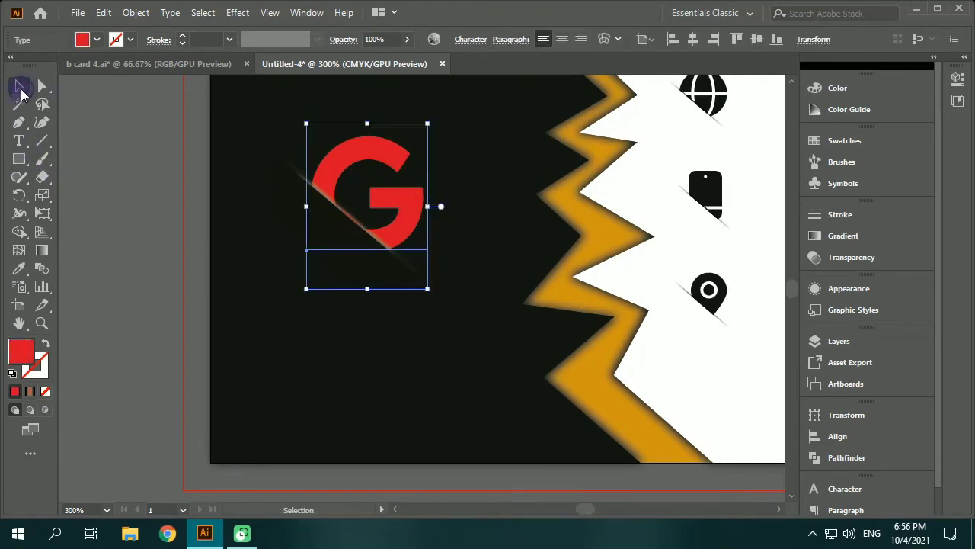
drag(410, 207, 410, 373)
key(BackSpace)
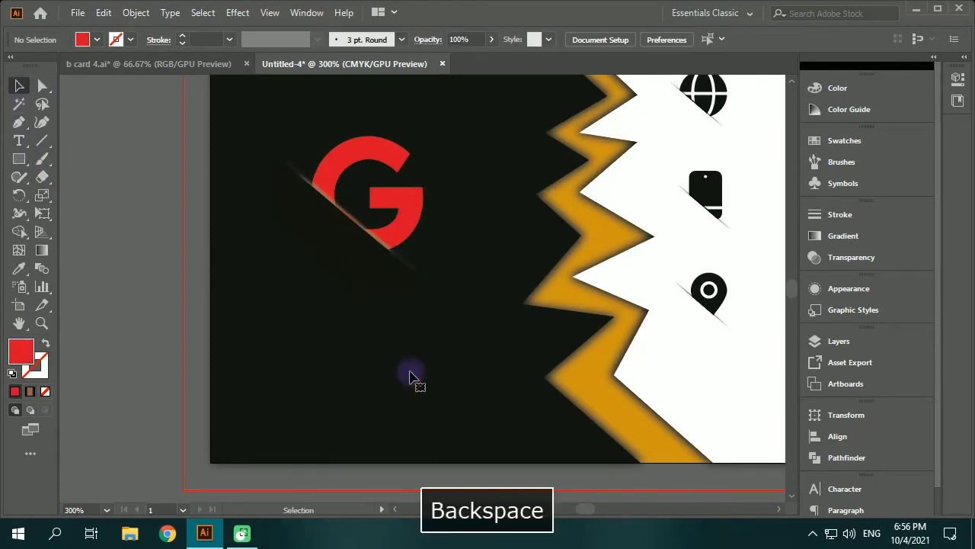
key(m)
key(BackSpace)
key(ctrl+z)
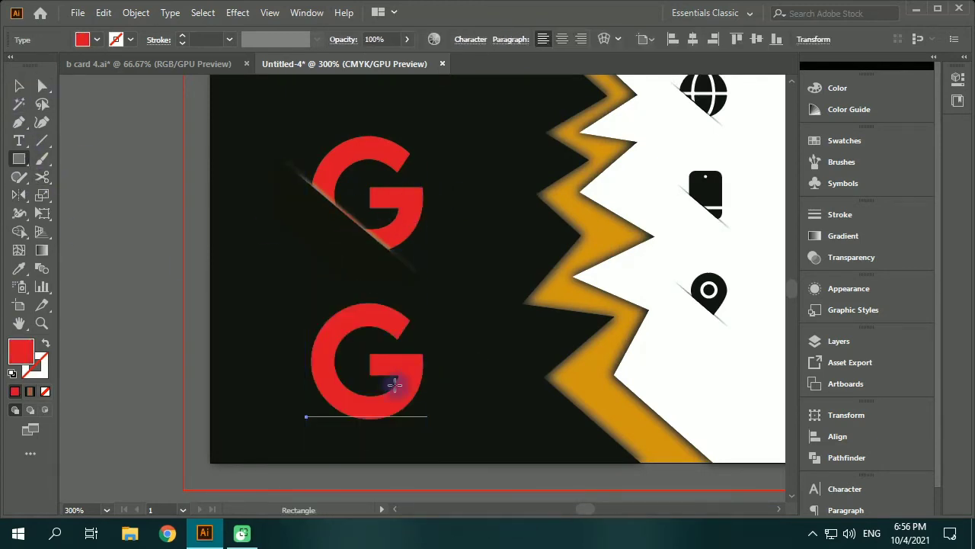
- Replace the duplicated G with the text COMPANY LOGO
key(v)
double_click(424, 409)
key(BackSpace)
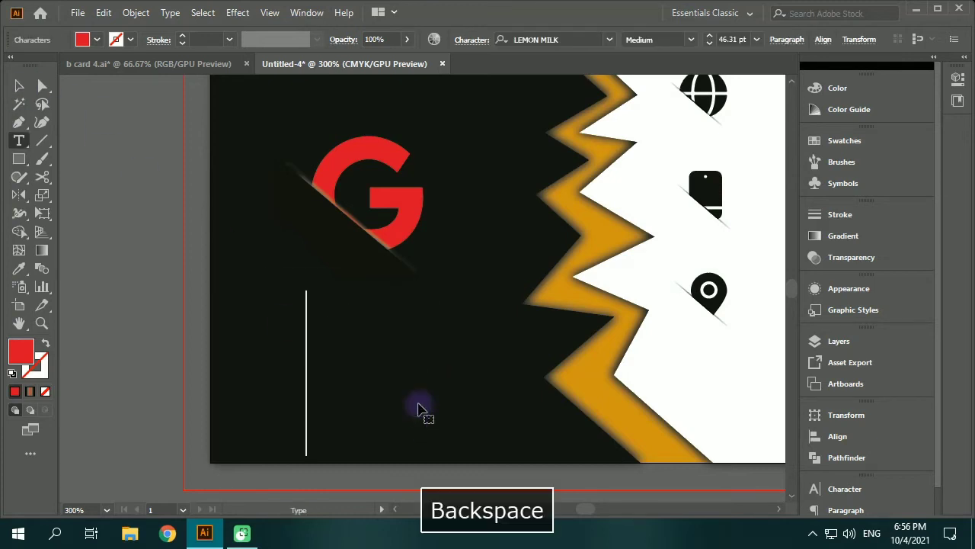
text(COMPANY LOGO)
key(Escape)
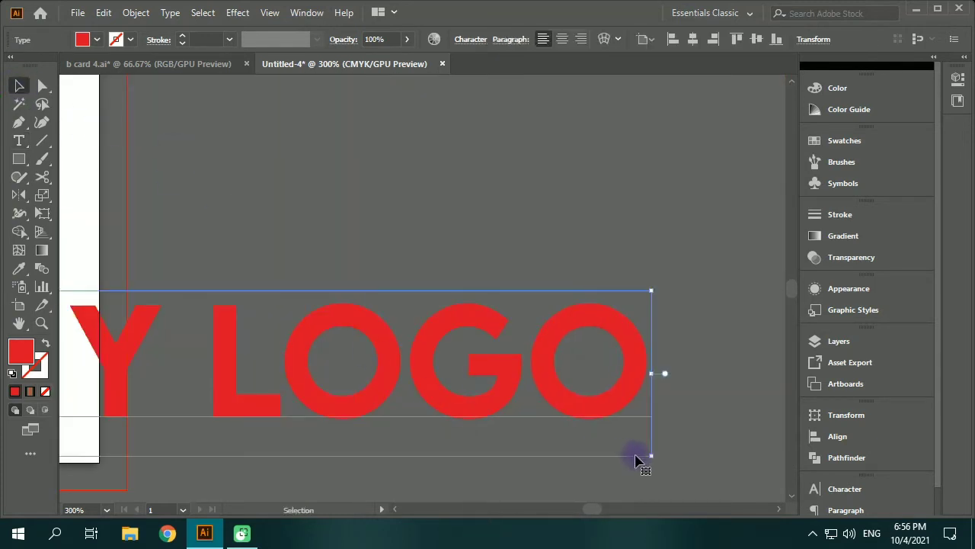
- Scale the COMPANY LOGO text down to fit the black area and centre it beneath the G
drag(642, 457, 196, 383)
drag(194, 342, 747, 341)
drag(679, 385, 358, 340)
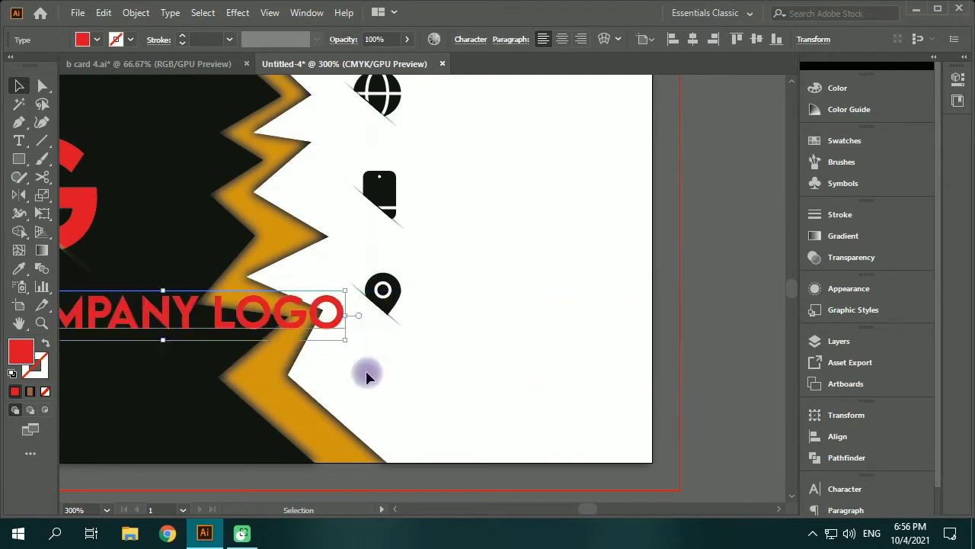
drag(366, 386, 716, 400)
drag(637, 340, 582, 351)
drag(638, 363, 450, 322)
drag(497, 339, 508, 344)
drag(457, 324, 462, 324)
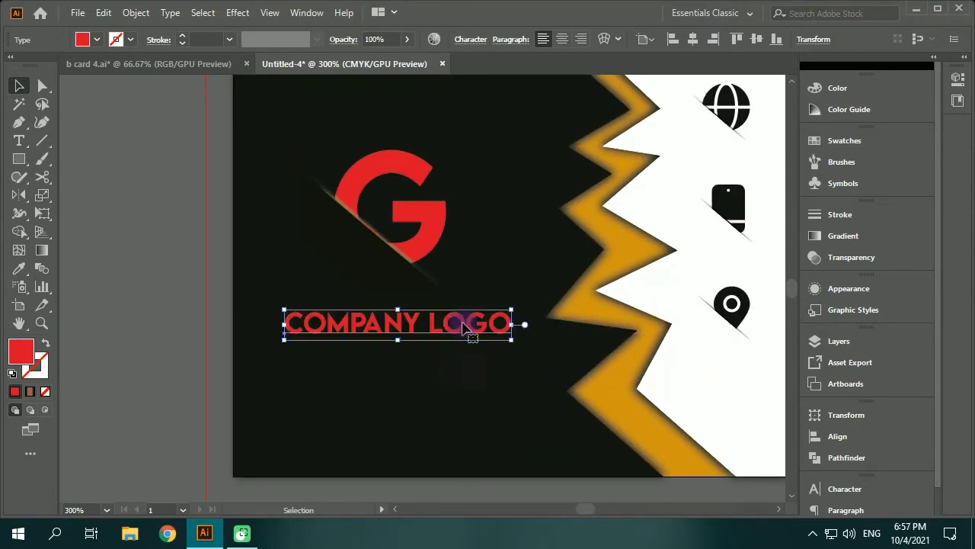
- Recolour the COMPANY LOGO text and the G with orange sampled from the jagged strip
click(465, 352)
click(496, 336)
click(19, 268)
click(623, 371)
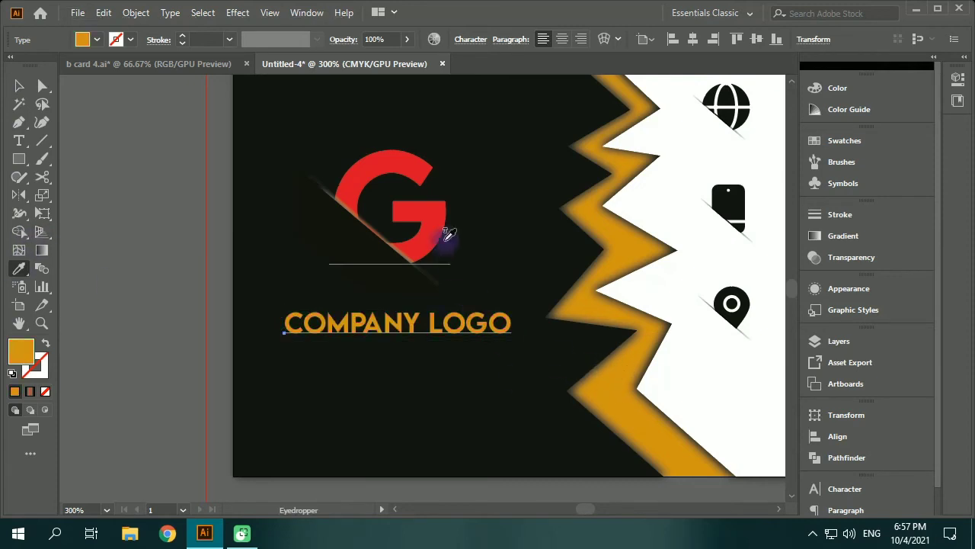
ctrl+click(446, 231)
click(629, 242)
ctrl+click(549, 257)
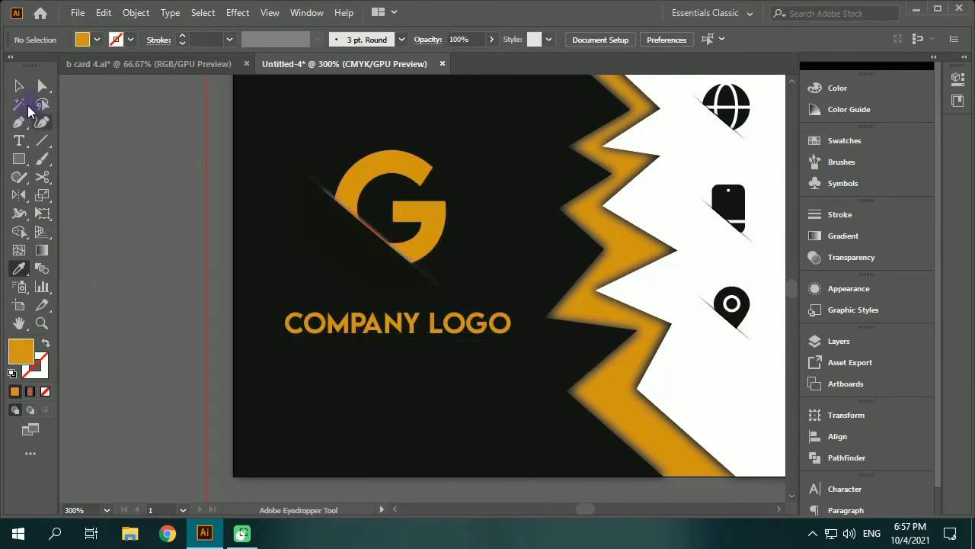
- Examine the whole card and the stacking order of its objects in the layer list
key(ctrl+minus)
key(ctrl+minus)
drag(557, 386, 451, 354)
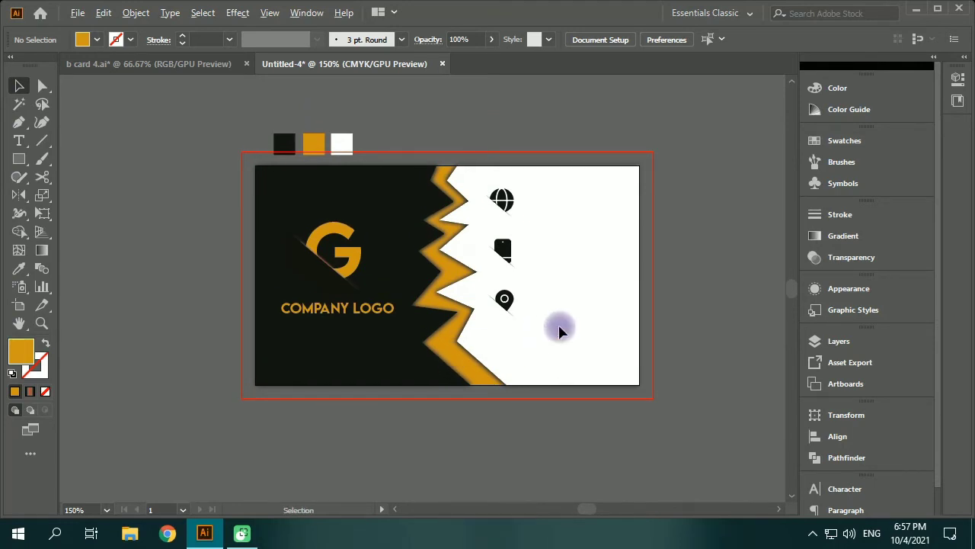
key(ctrl+minus)
drag(560, 342, 508, 277)
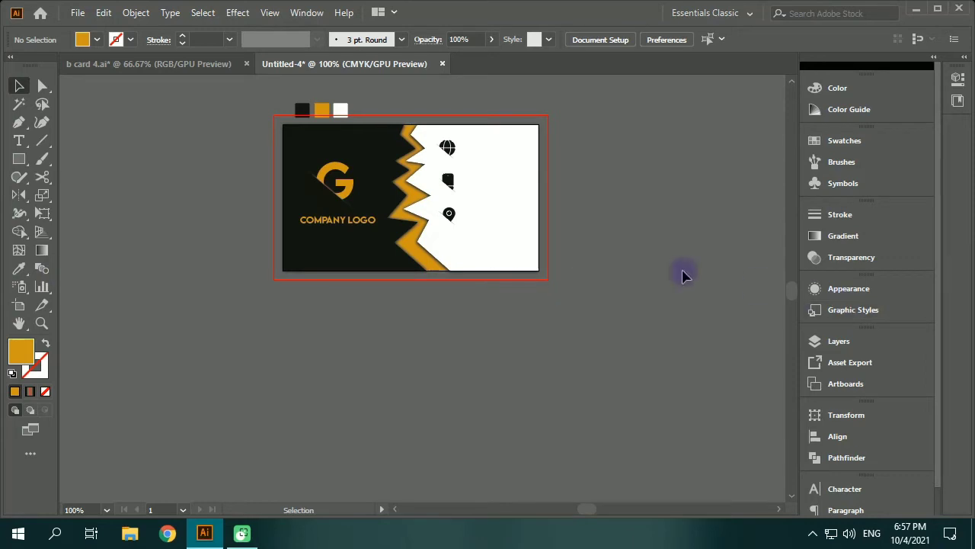
click(852, 347)
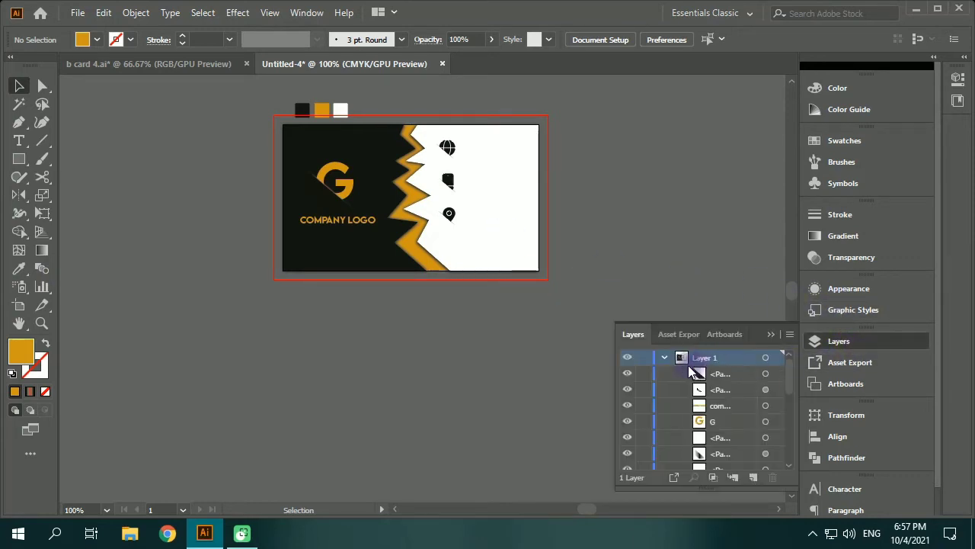
scroll(672, 410, down, 5)
scroll(649, 389, up, 2)
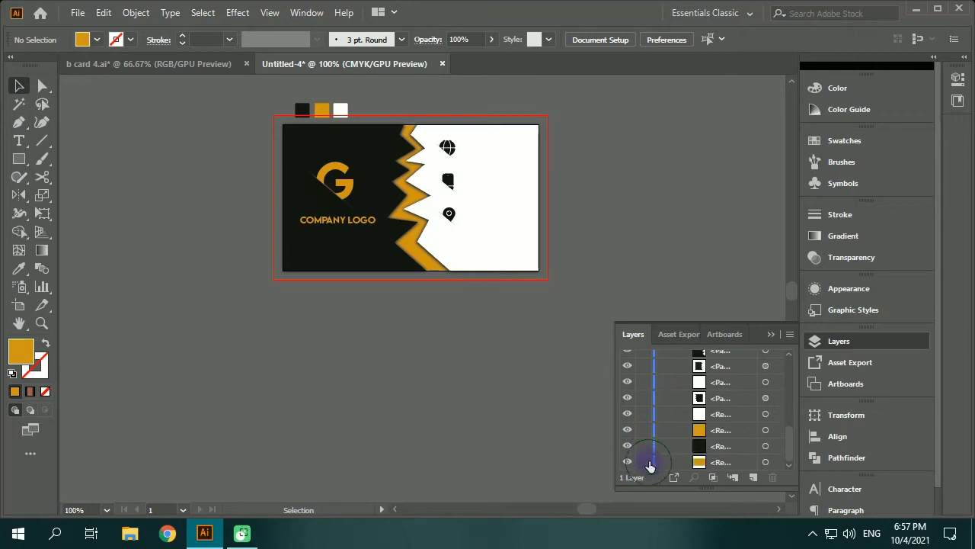
click(771, 336)
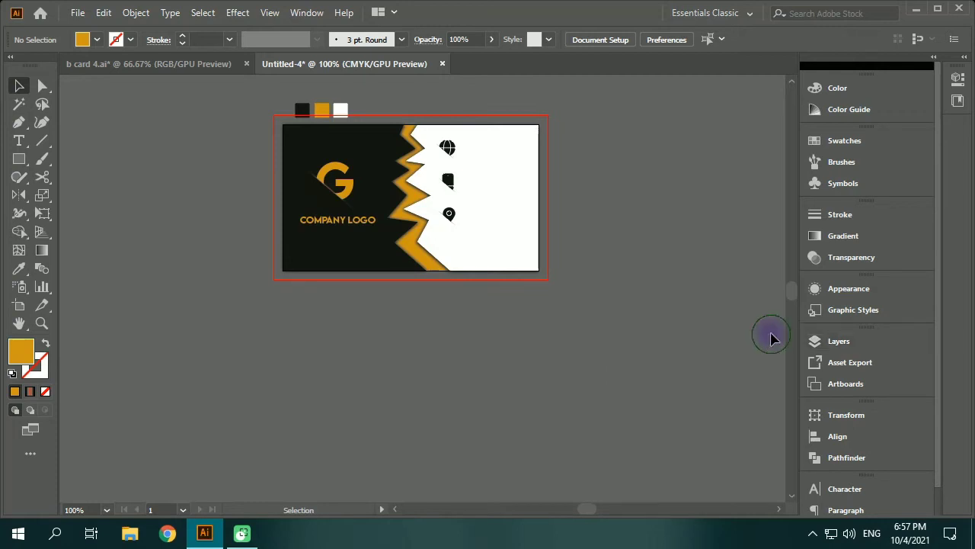
- Duplicate the artboard with all its artwork directly below the original card
click(19, 305)
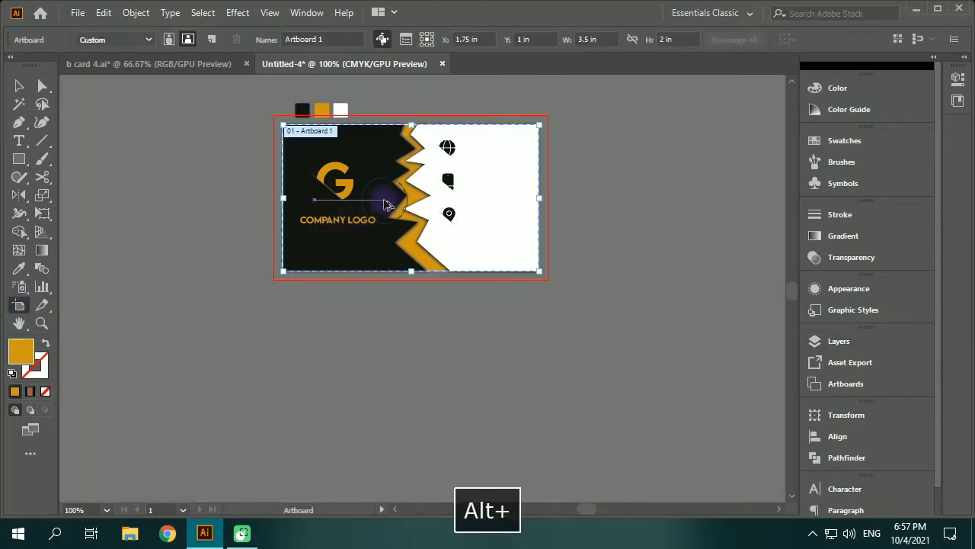
drag(385, 200, 386, 382)
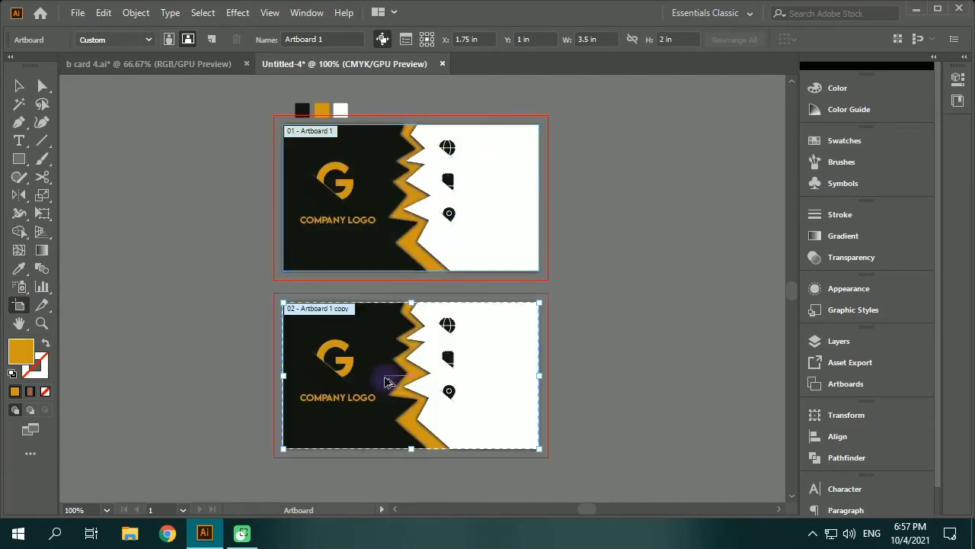
click(19, 85)
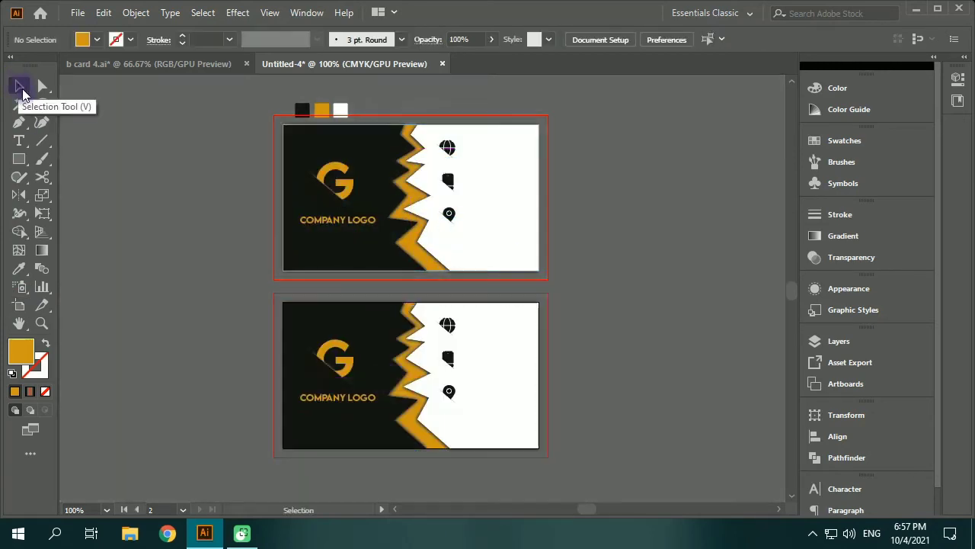
- Delete the globe icon, its white cut-off shape and its gradient shadow from the second card
scroll(440, 388, up, 1)
key(space)
drag(518, 404, 519, 349)
click(455, 237)
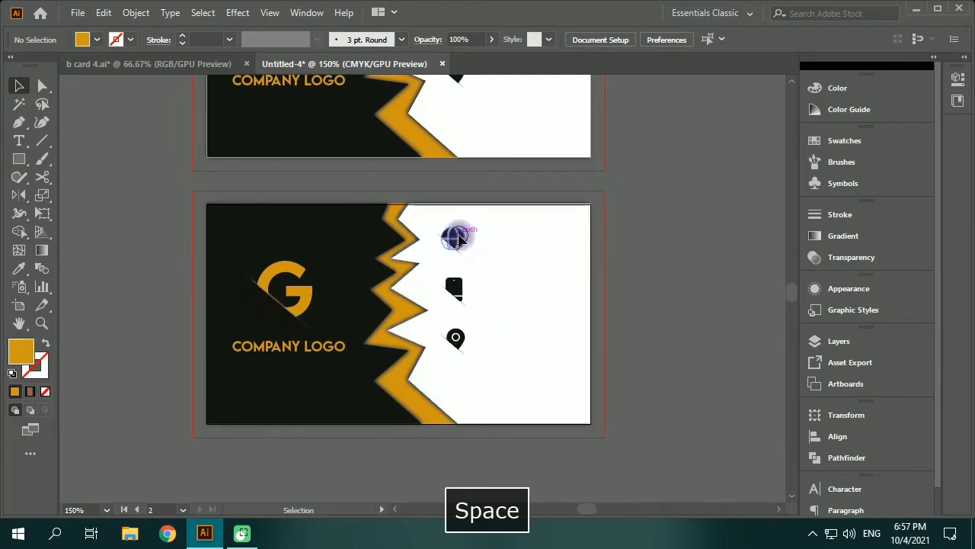
key(Delete)
click(448, 246)
key(Delete)
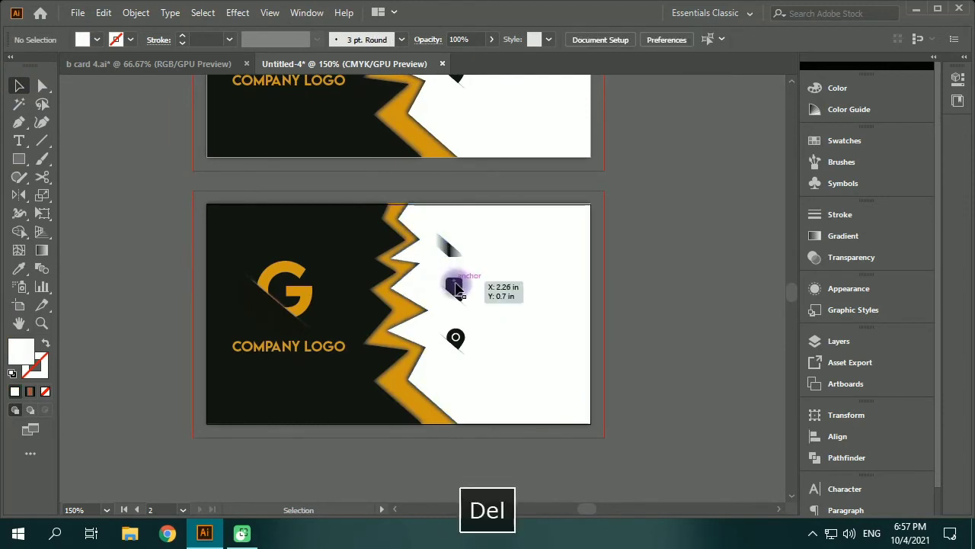
click(454, 252)
key(Delete)
- Delete the phone and location icons with their cut-off shapes and shadows from the second card
click(455, 291)
key(Delete)
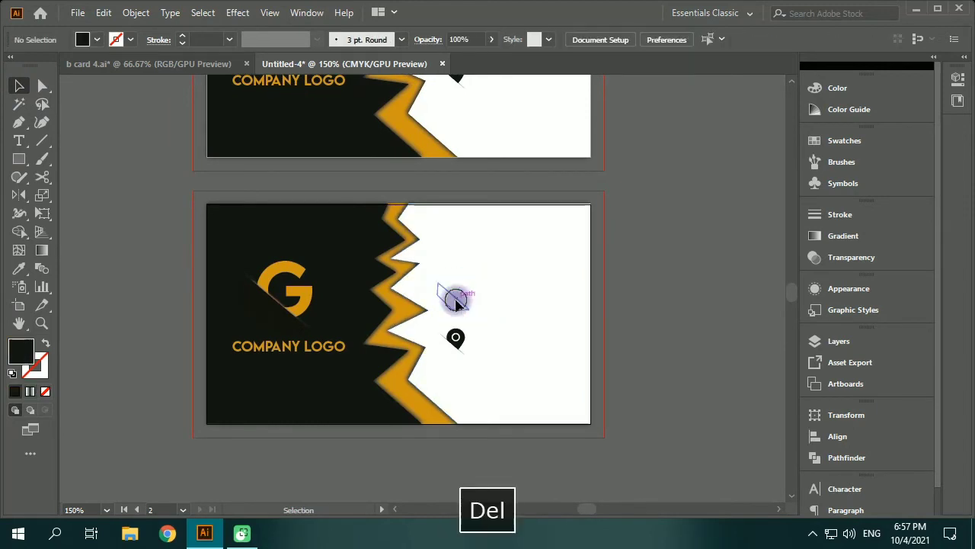
click(454, 294)
key(Delete)
click(454, 338)
key(Delete)
click(452, 347)
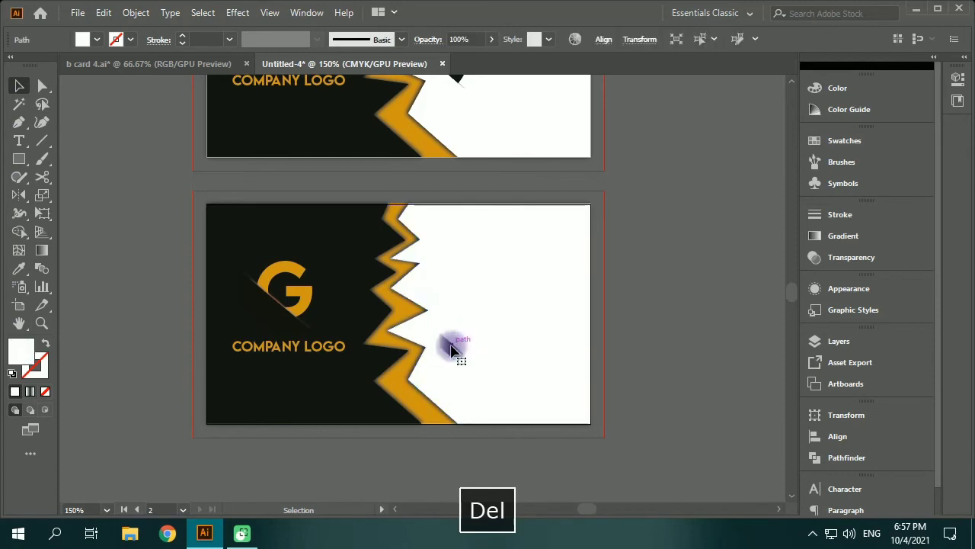
key(Delete)
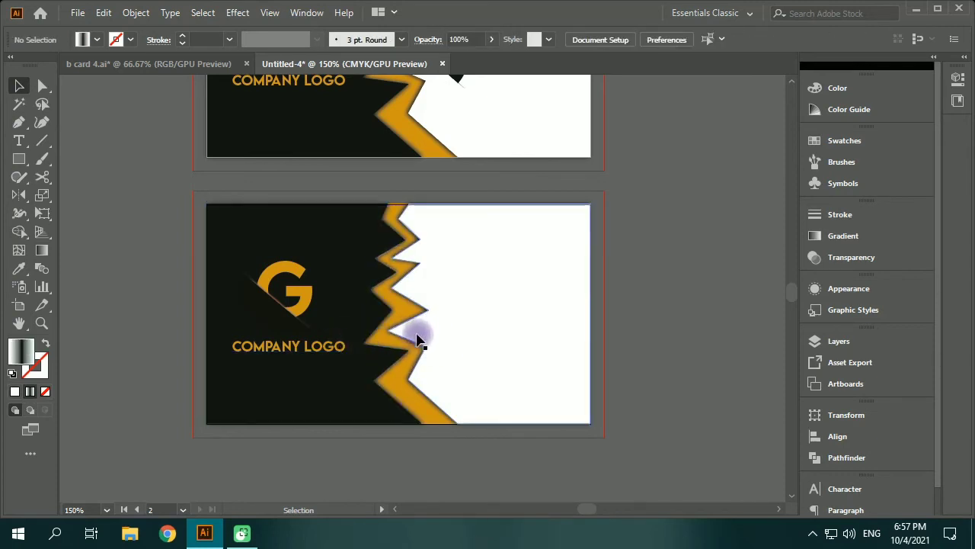
- Apply Expand to the white and black jagged panels on the second card
click(452, 356)
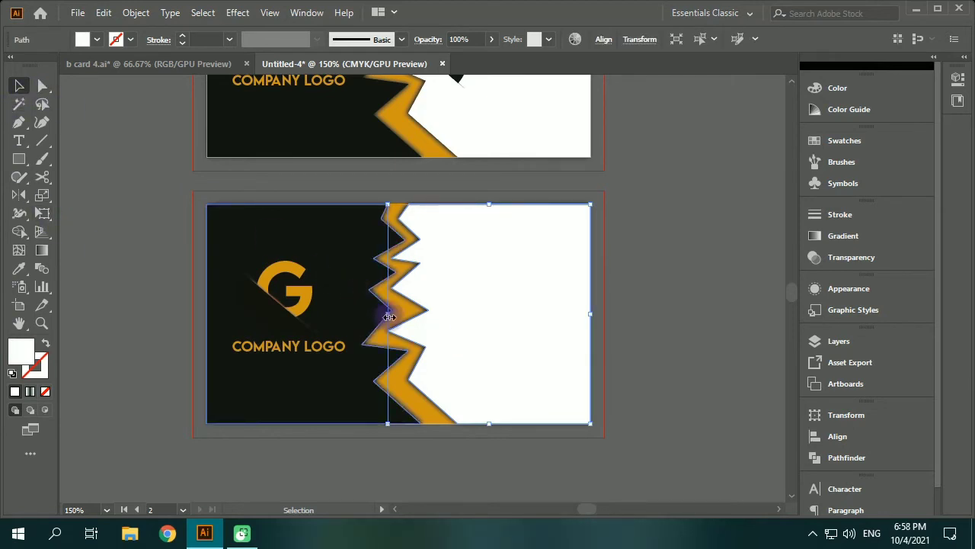
shift+click(354, 255)
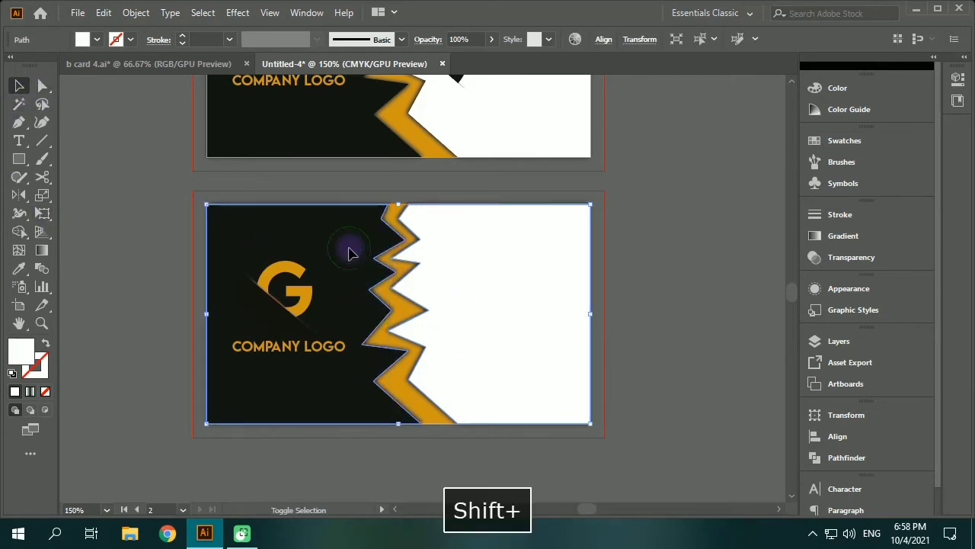
click(139, 13)
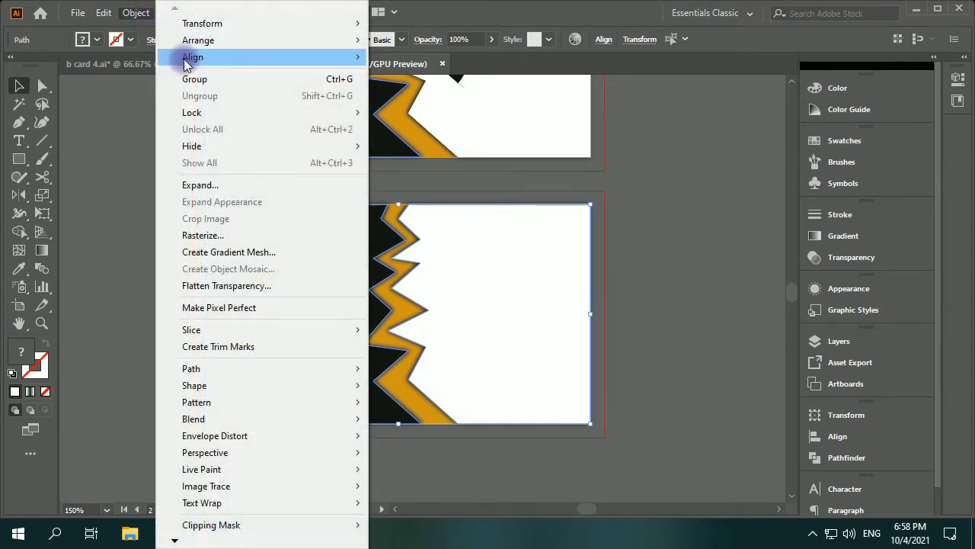
click(221, 187)
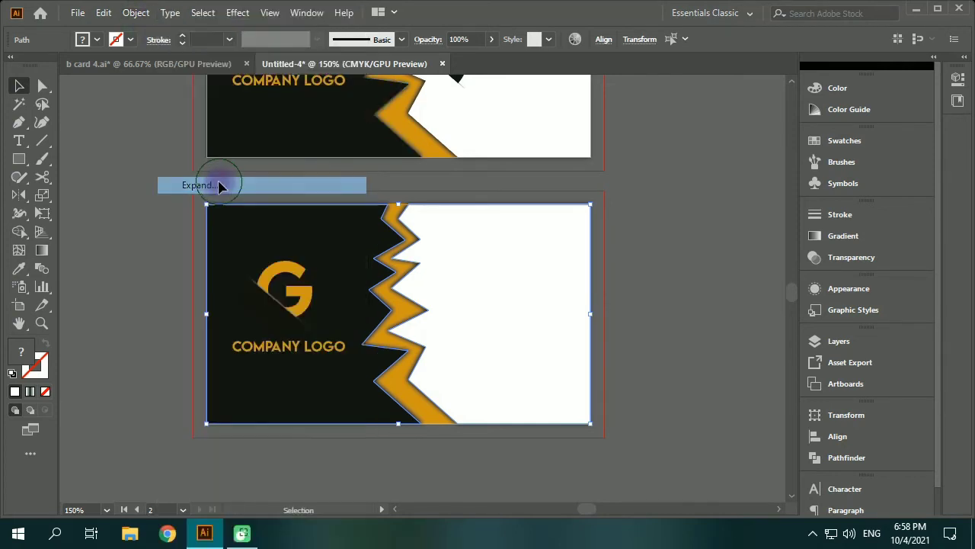
click(645, 340)
- Narrow the second card's white jagged panel toward the card's outer edge, to roughly half its width
click(492, 341)
drag(387, 314, 497, 314)
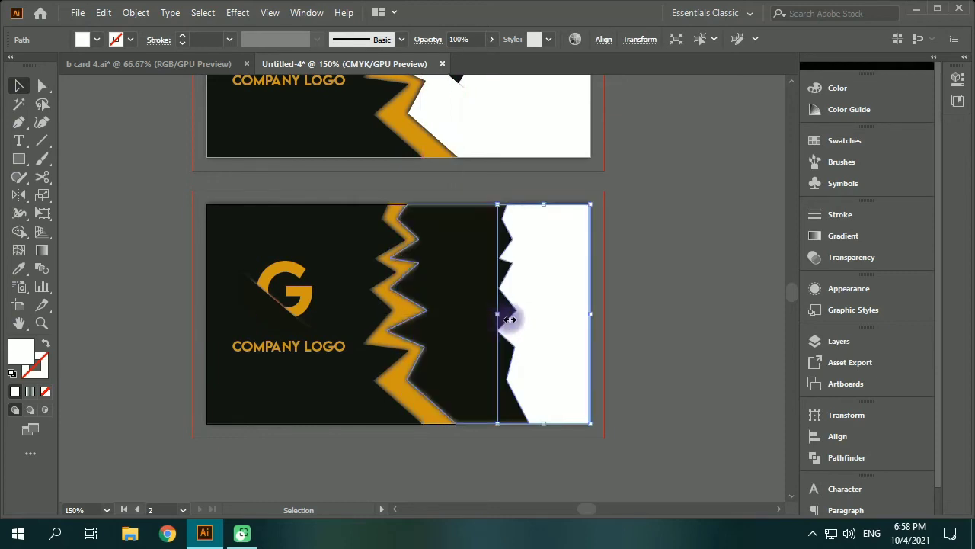
click(622, 333)
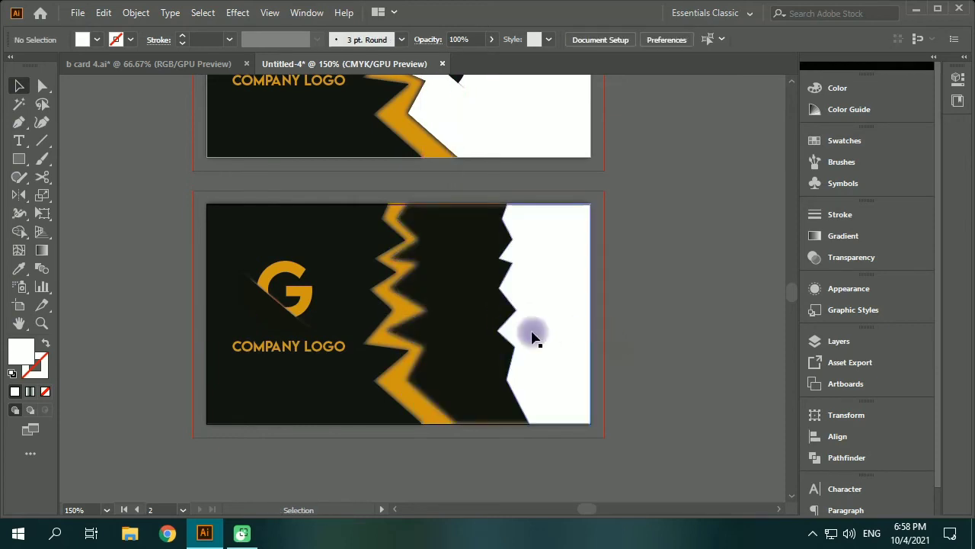
- Try to narrow the black blurred shadow shape behind the white panel to match it
click(465, 331)
drag(333, 314, 467, 319)
click(665, 325)
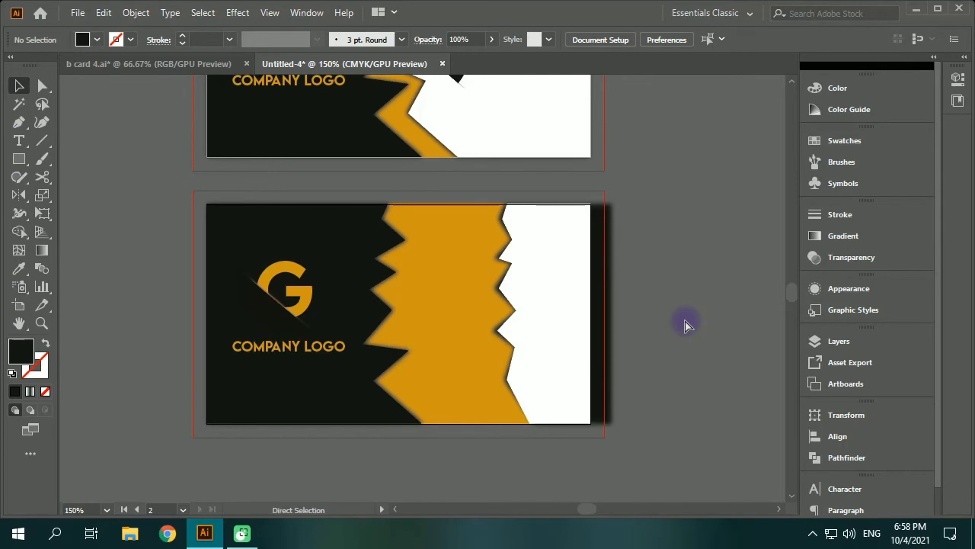
key(ctrl+z)
- Expand the appearance of the white panel's black shadow and narrow it to follow the panel's jagged edge
click(399, 276)
click(137, 14)
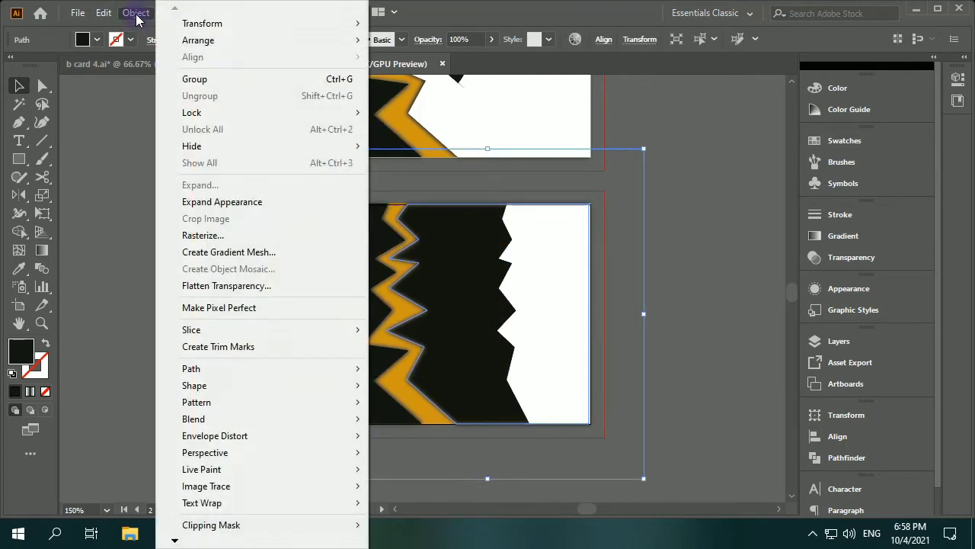
click(221, 201)
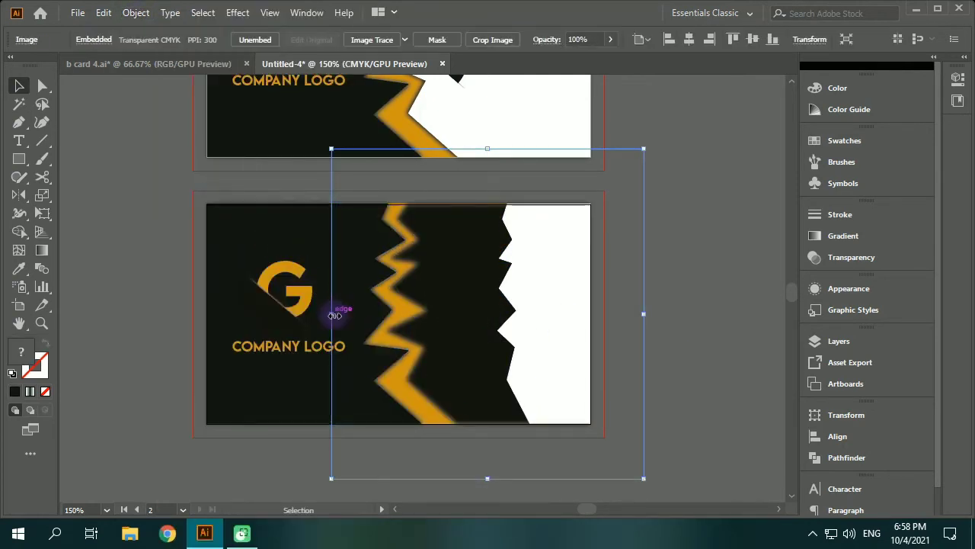
drag(334, 314, 471, 328)
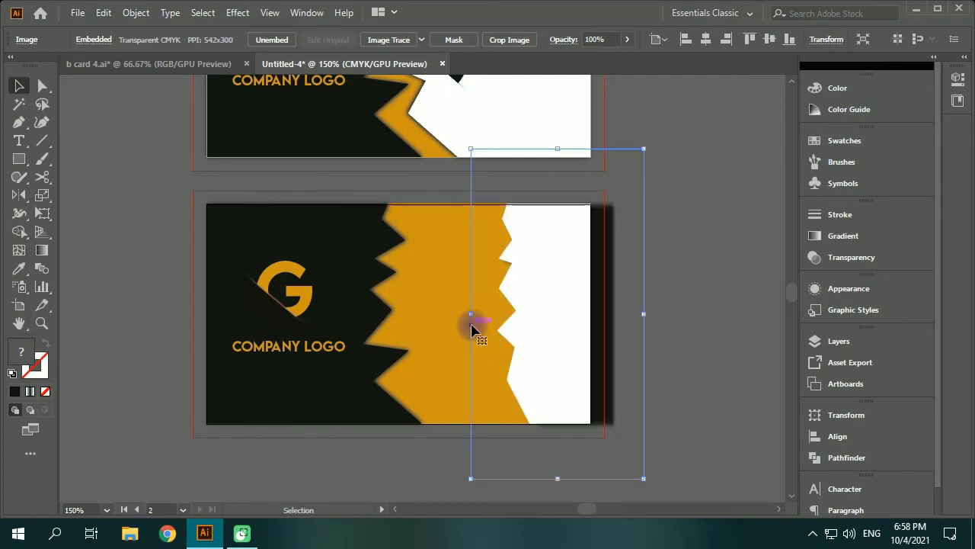
- Readjust both sides of the white panel's expanded shadow so a thin blurred rim follows its jagged edge within the card
key(ctrl+z)
drag(332, 312, 460, 317)
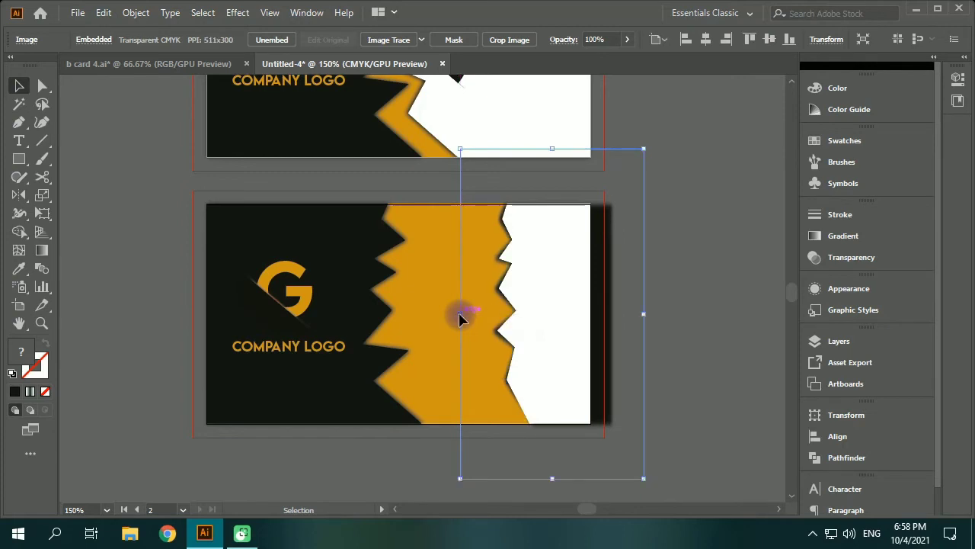
drag(645, 313, 615, 315)
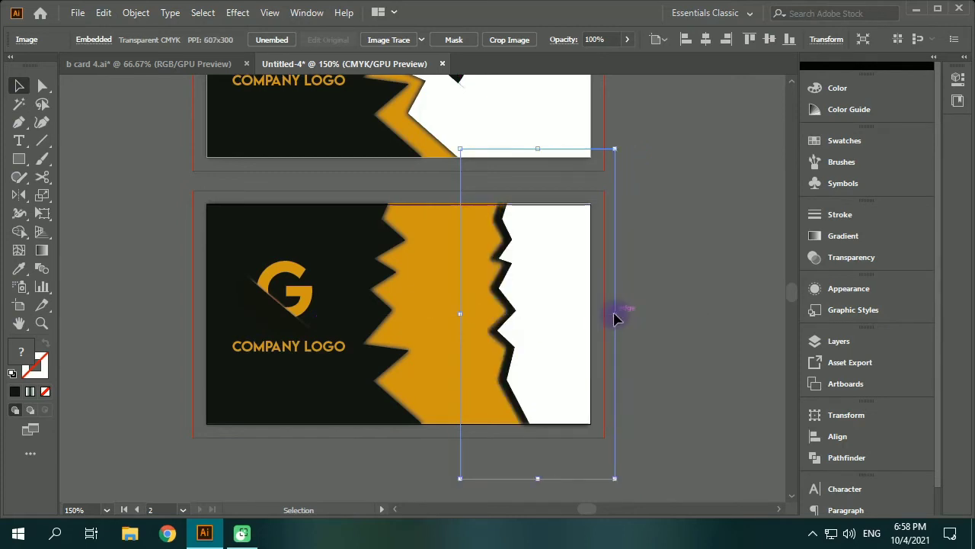
drag(456, 315, 469, 315)
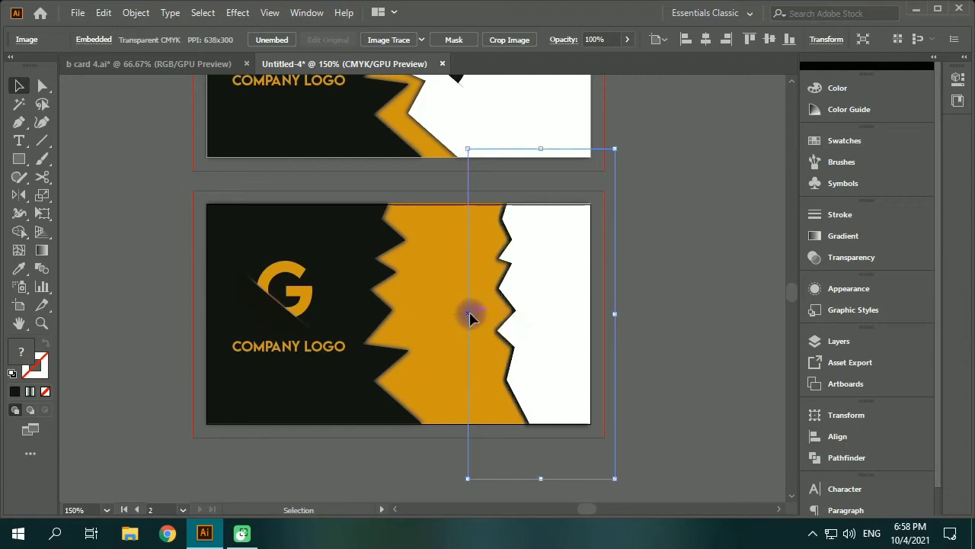
click(692, 363)
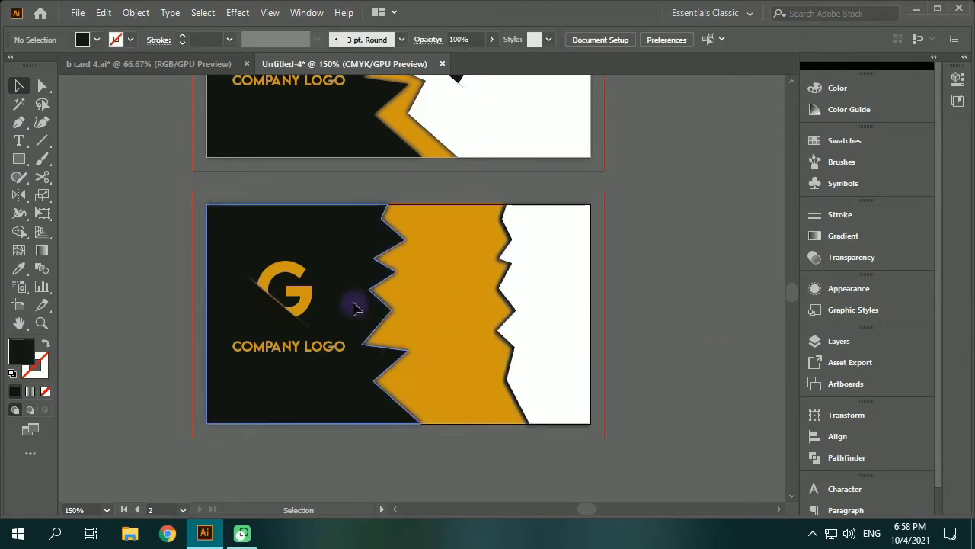
- Narrow the second card's black jagged panel toward the card's outer edge, to roughly half its width
click(353, 308)
drag(419, 315, 294, 315)
click(446, 439)
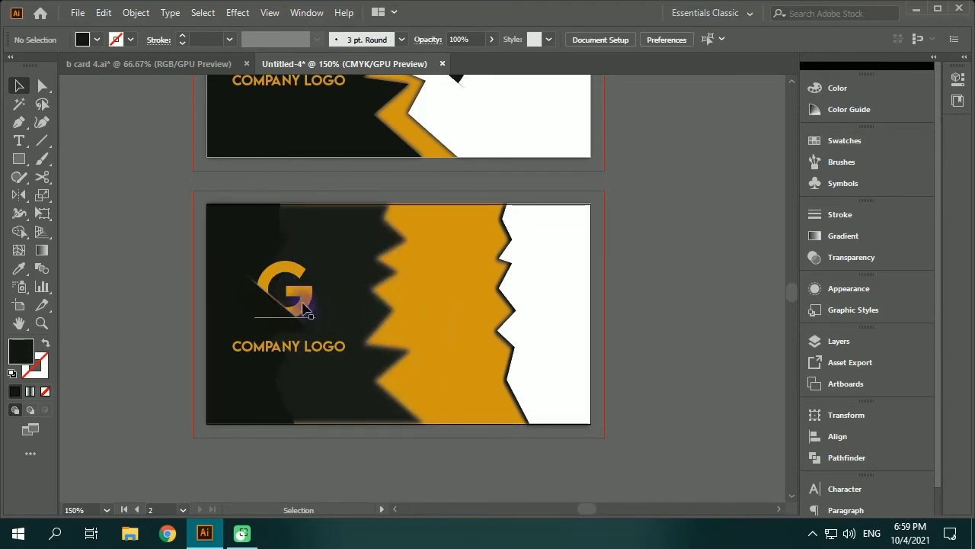
- Expand the appearance of the dark blurred shadow behind the black panel and narrow it to follow the panel's jagged edge
click(381, 289)
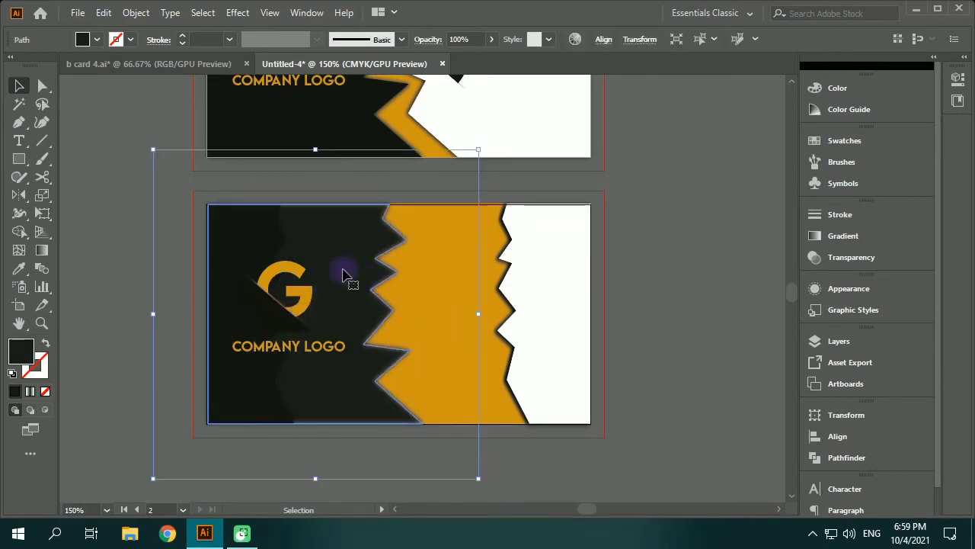
click(135, 13)
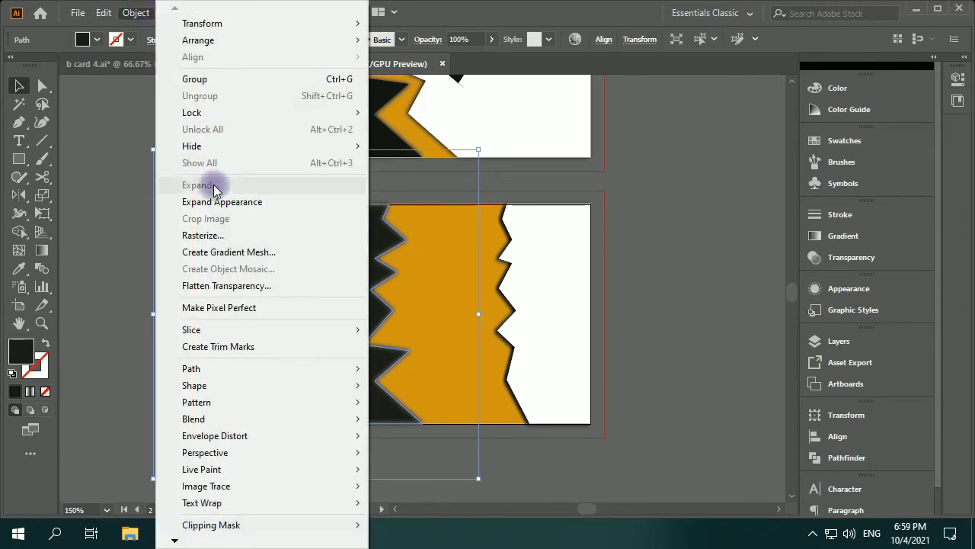
click(218, 200)
drag(478, 313, 340, 312)
drag(155, 314, 178, 319)
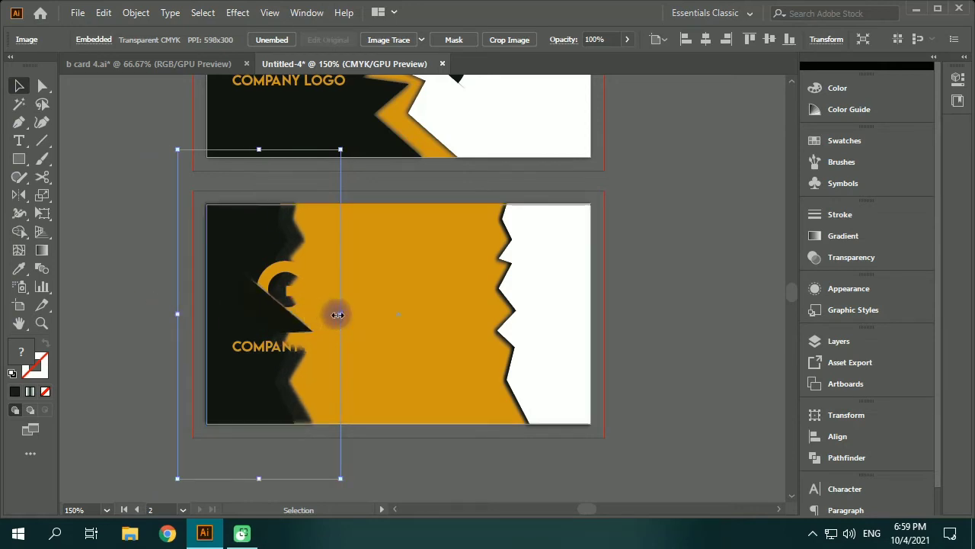
drag(340, 314, 325, 317)
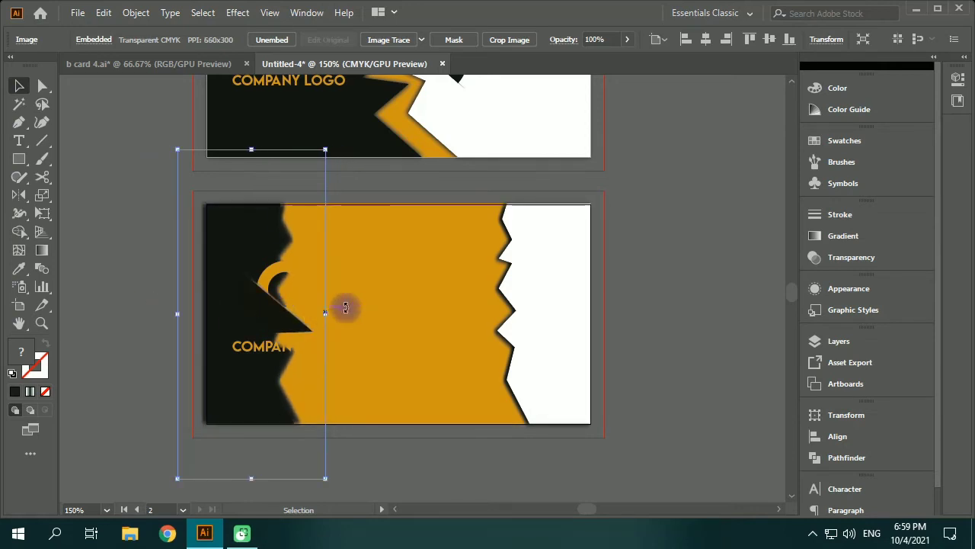
click(400, 282)
click(679, 337)
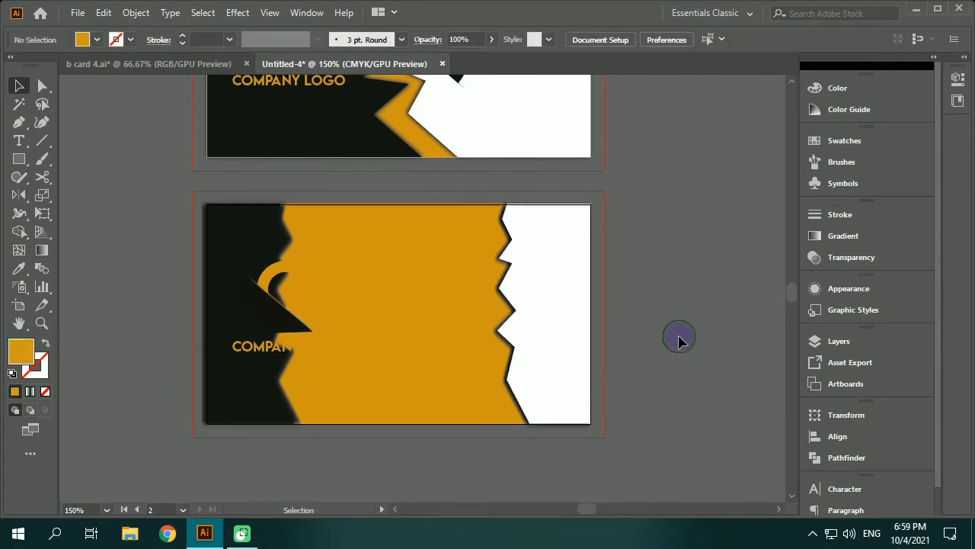
- Select the G logo, its slash shapes and the COMPANY LOGO text, and centre them horizontally on the second card
click(268, 307)
scroll(268, 306, up, 2)
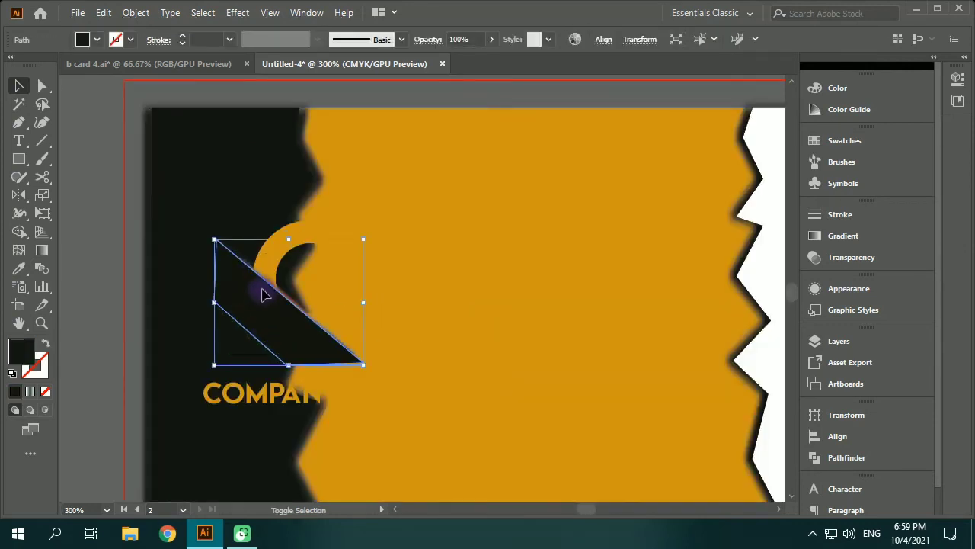
shift+click(267, 274)
shift+click(256, 394)
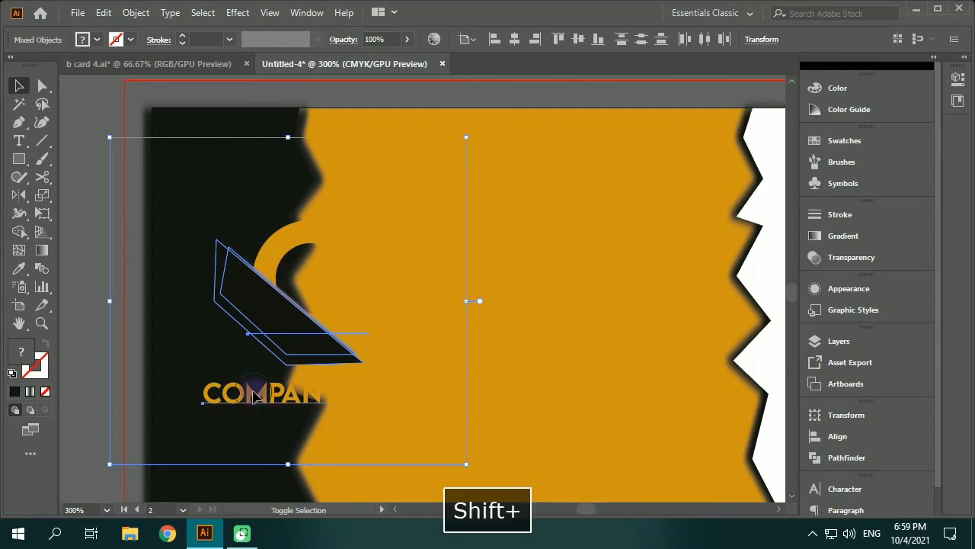
click(844, 439)
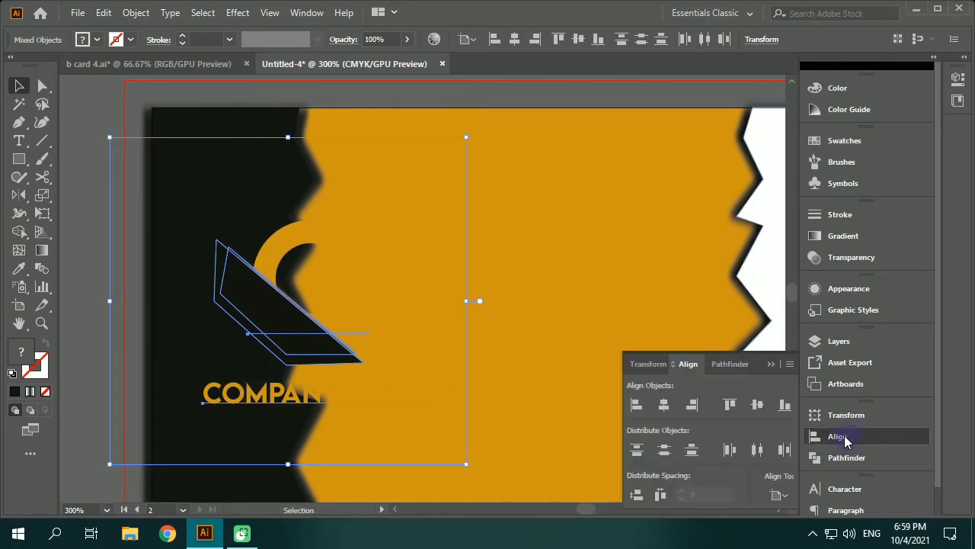
click(665, 408)
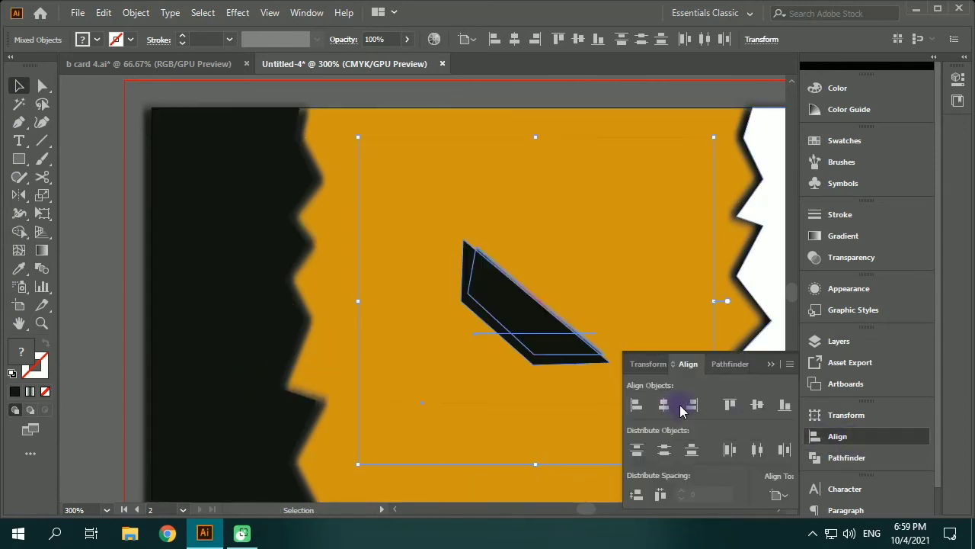
click(771, 365)
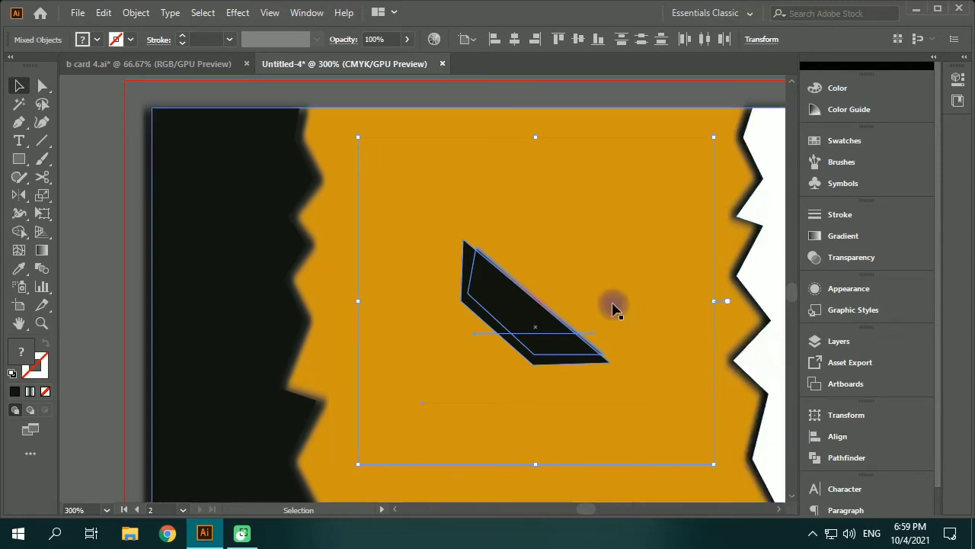
- Change the fill of the second card's letter G to black, 000000
click(606, 262)
click(540, 227)
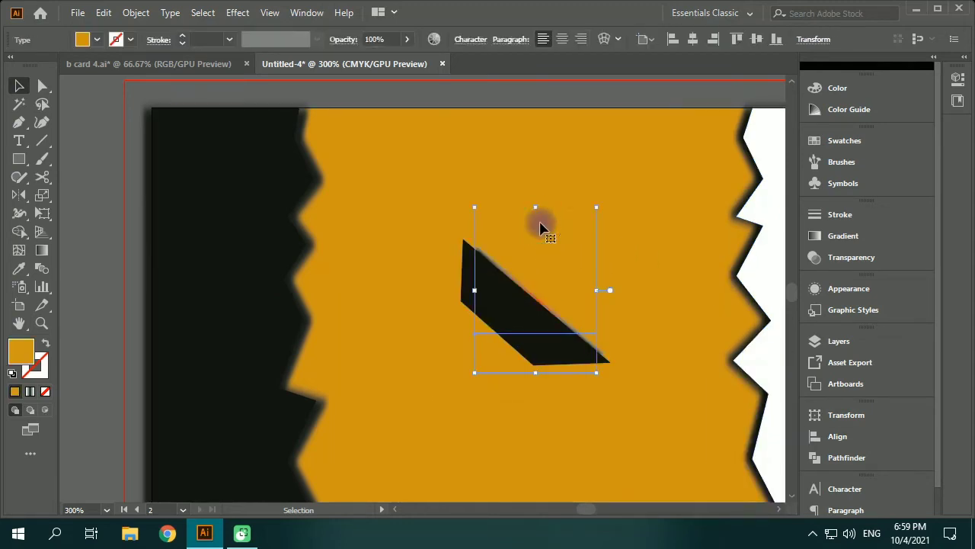
double_click(19, 353)
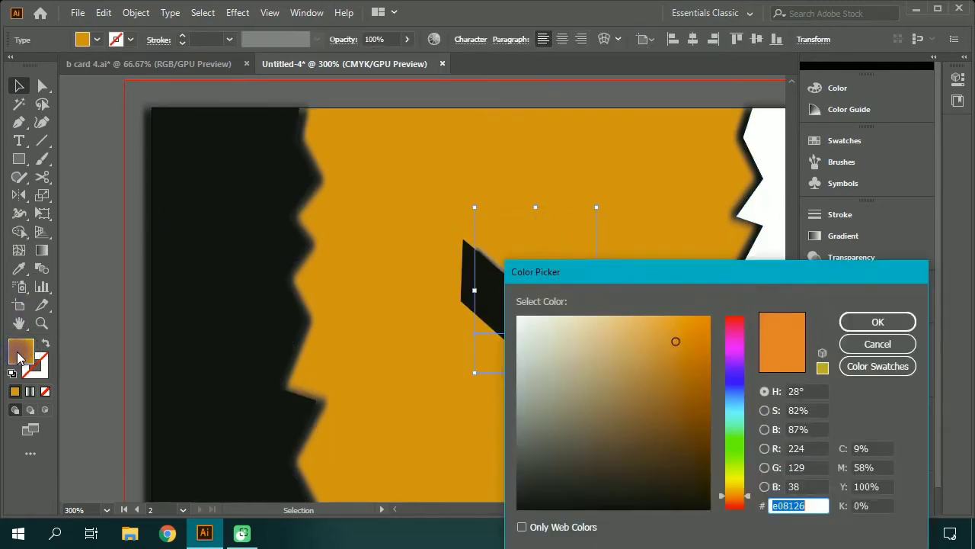
drag(527, 503, 513, 513)
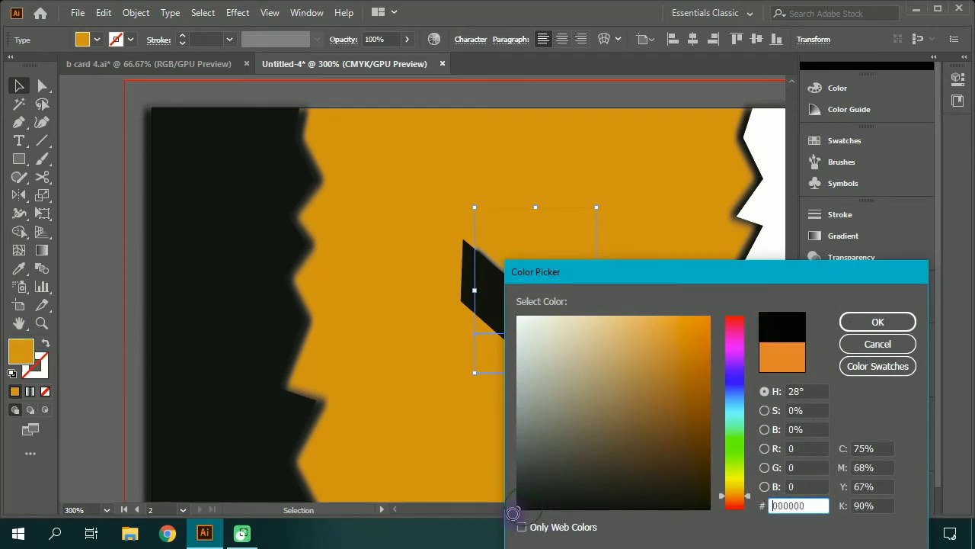
click(877, 322)
click(701, 315)
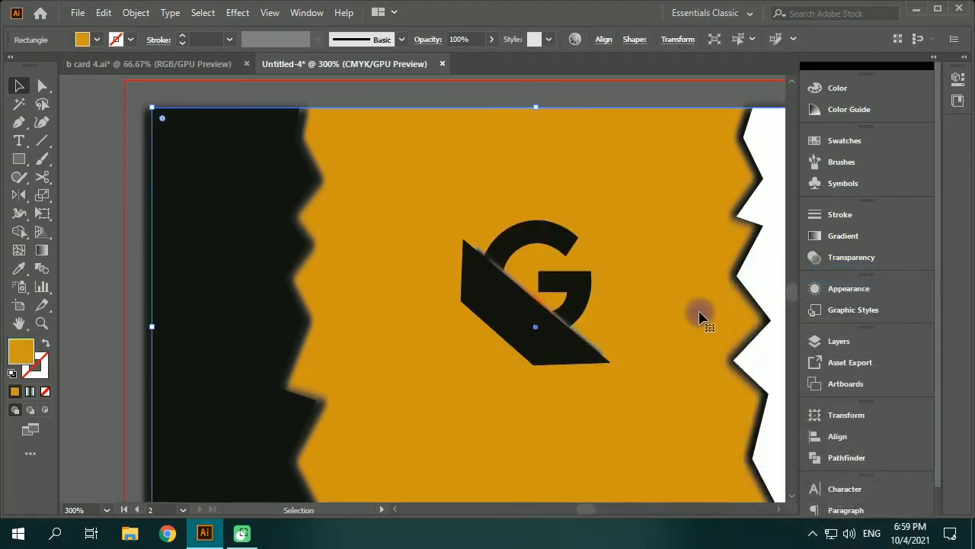
- Fine-tune both sides of the black panel's shadow so it stays within the card's outer edge and hugs the jagged edge
scroll(701, 315, down, 1)
key(space)
drag(687, 349, 610, 356)
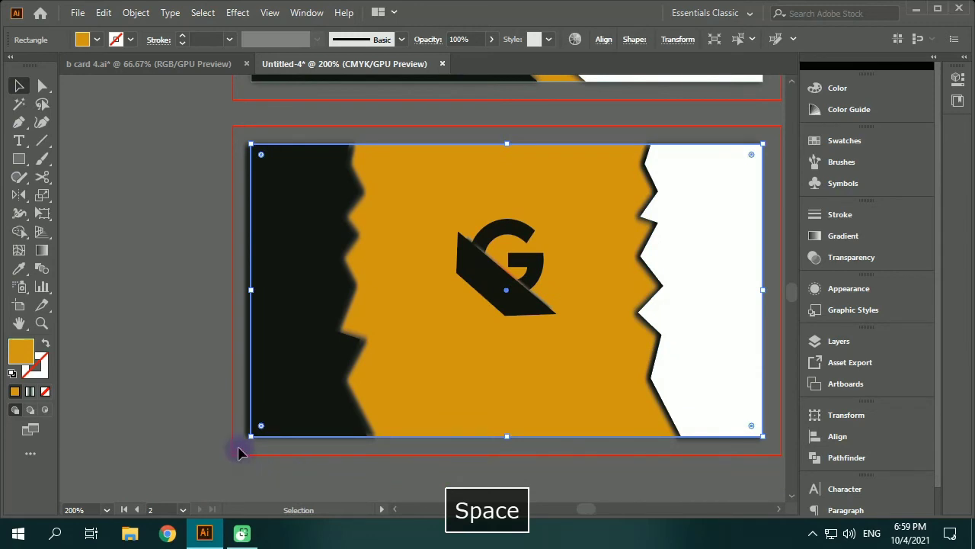
click(164, 312)
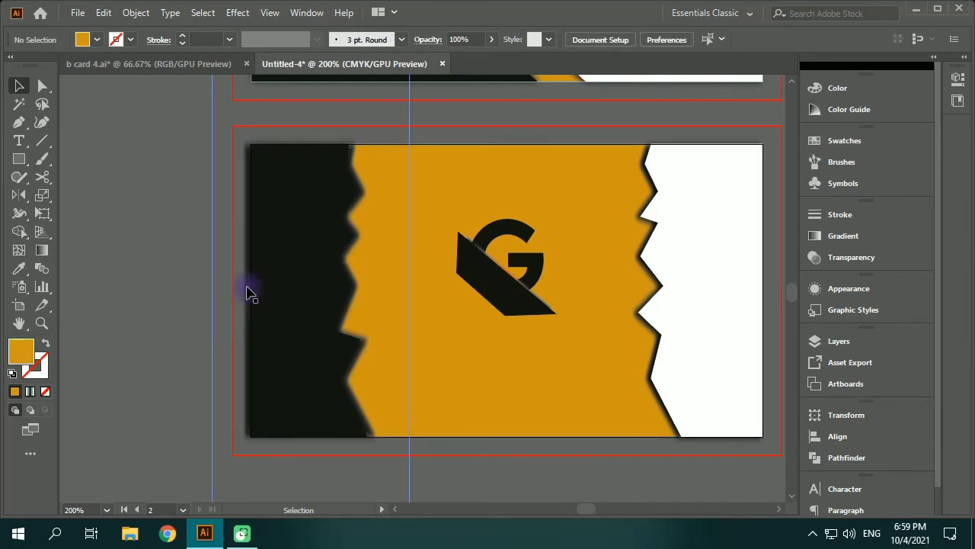
click(231, 294)
drag(212, 291, 217, 291)
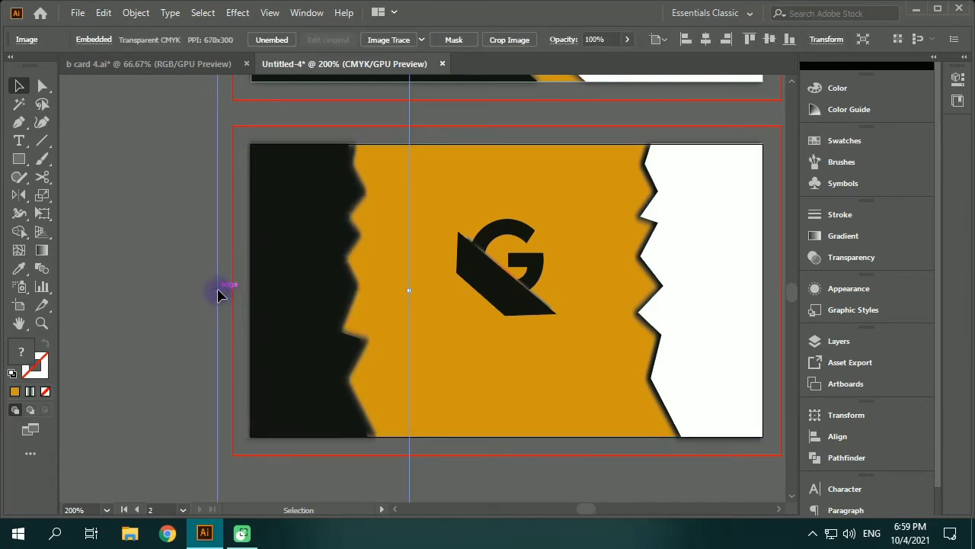
drag(404, 292, 403, 291)
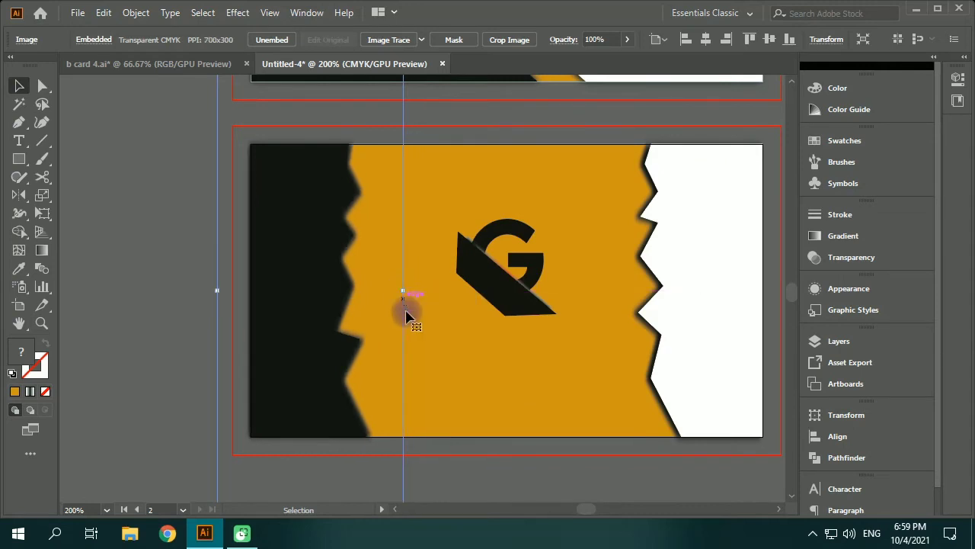
drag(219, 292, 220, 292)
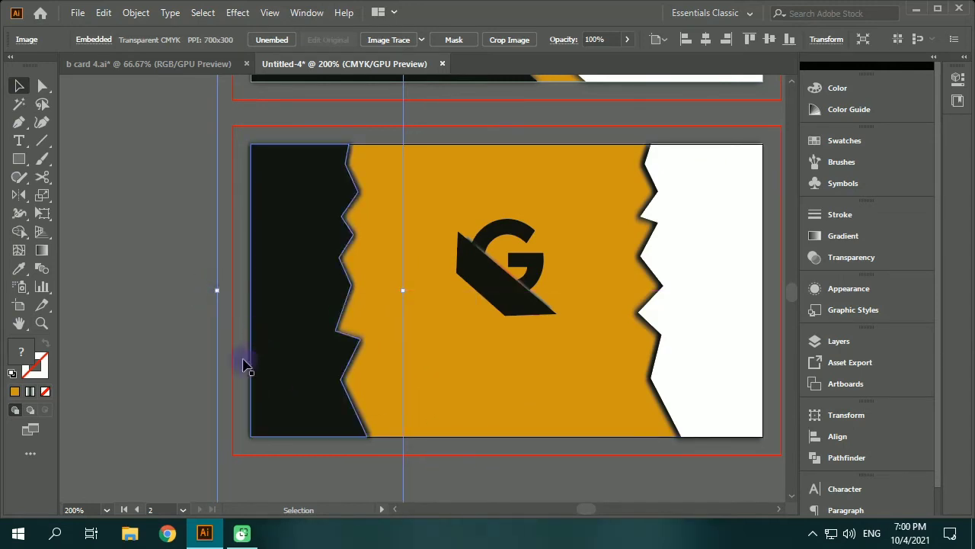
click(162, 373)
scroll(434, 413, down, 1)
key(space)
drag(537, 409, 482, 390)
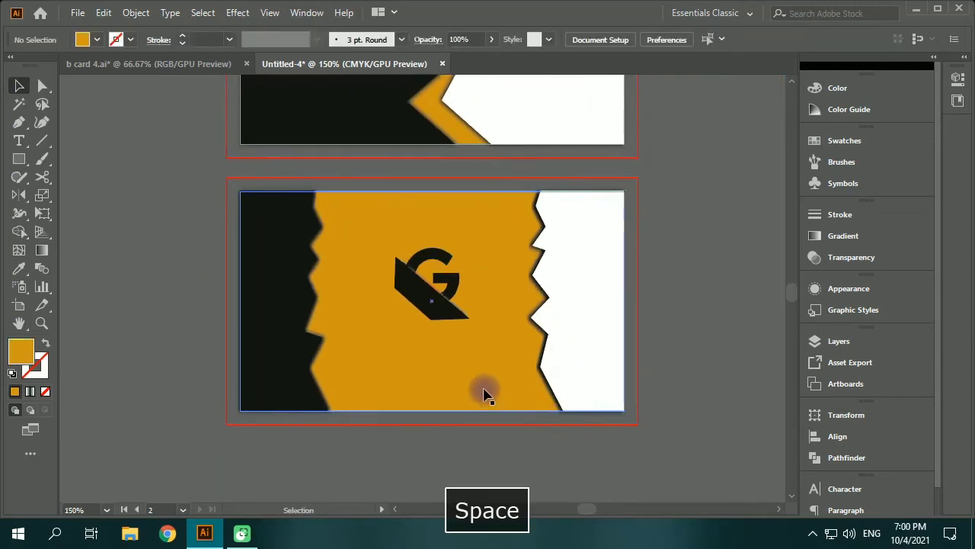
scroll(453, 364, up, 1)
key(space)
drag(483, 319, 479, 358)
click(269, 323)
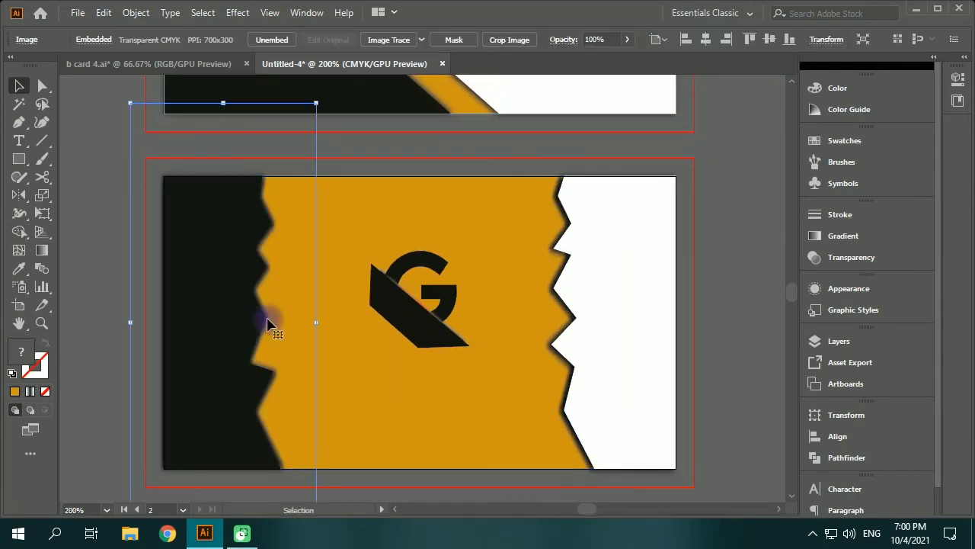
click(487, 315)
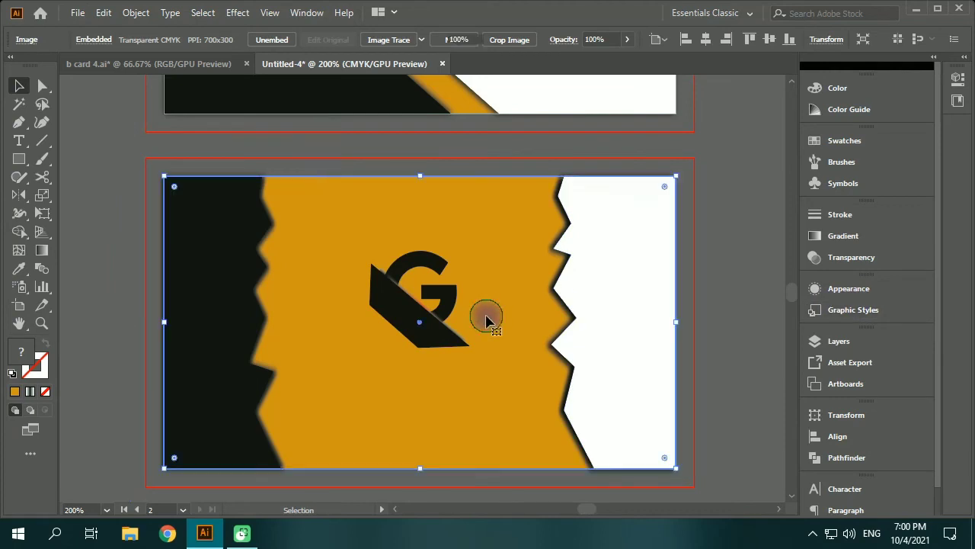
- Recolour the black slash shape over the G with the orange sampled from the card background
click(391, 314)
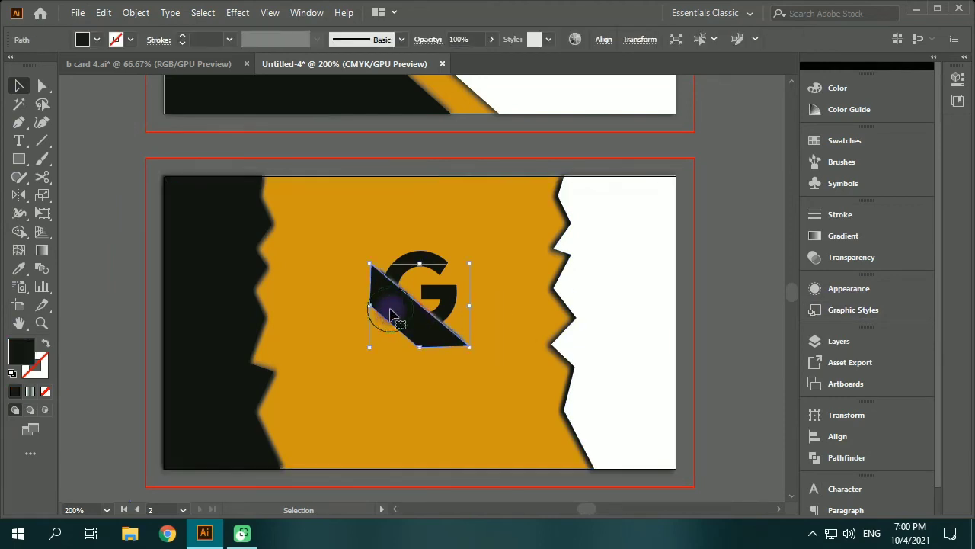
click(19, 270)
click(327, 288)
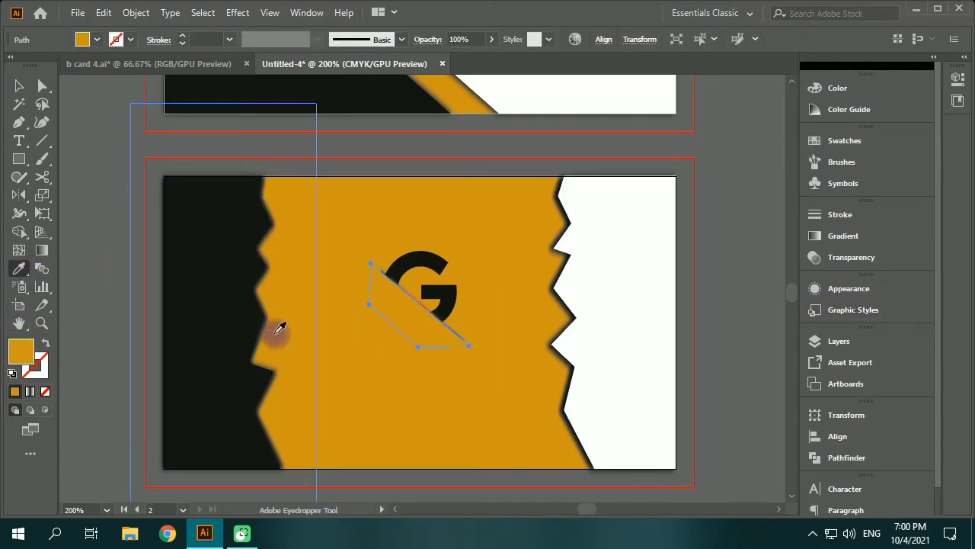
- Recolour the COMPANY LOGO text white by sampling the white jagged panel
ctrl+click(368, 374)
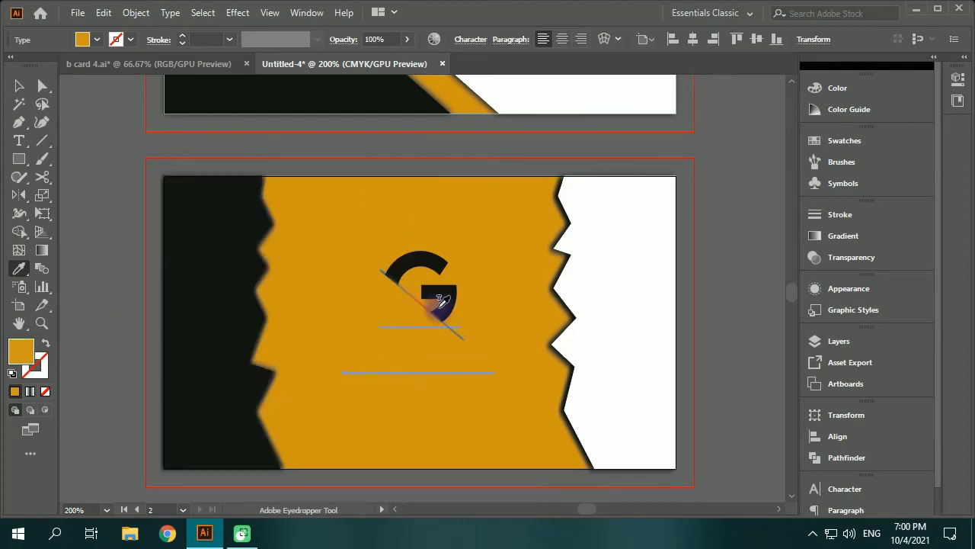
click(615, 267)
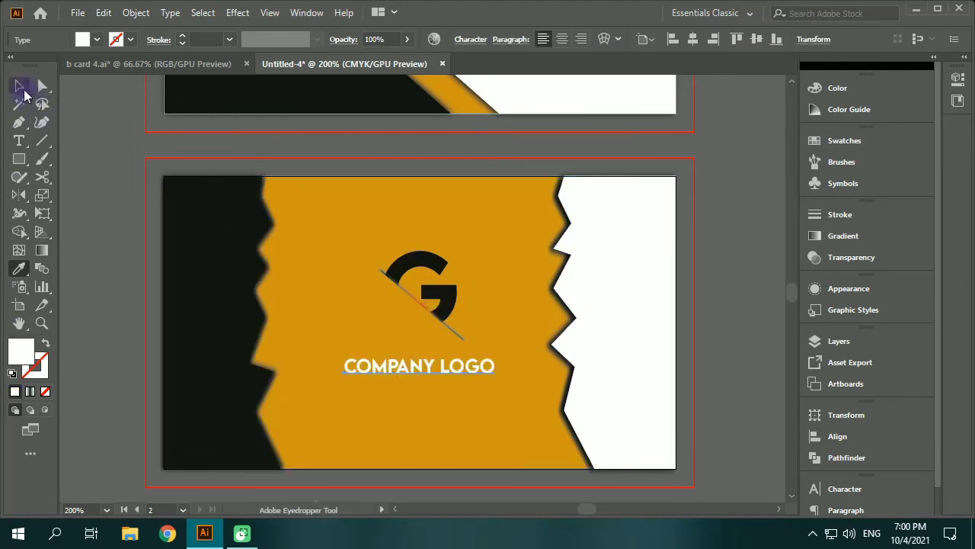
click(20, 87)
scroll(485, 330, up, 2)
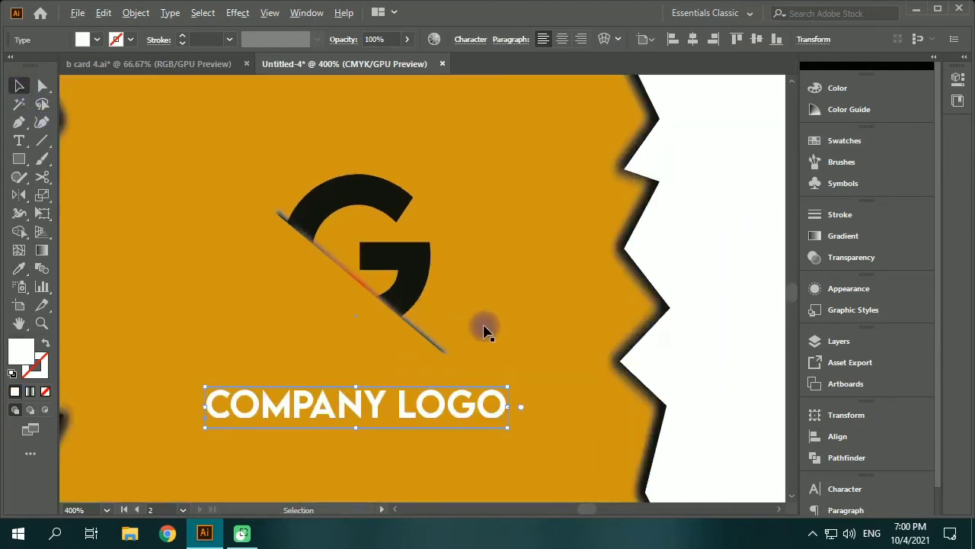
click(440, 345)
drag(458, 328, 426, 354)
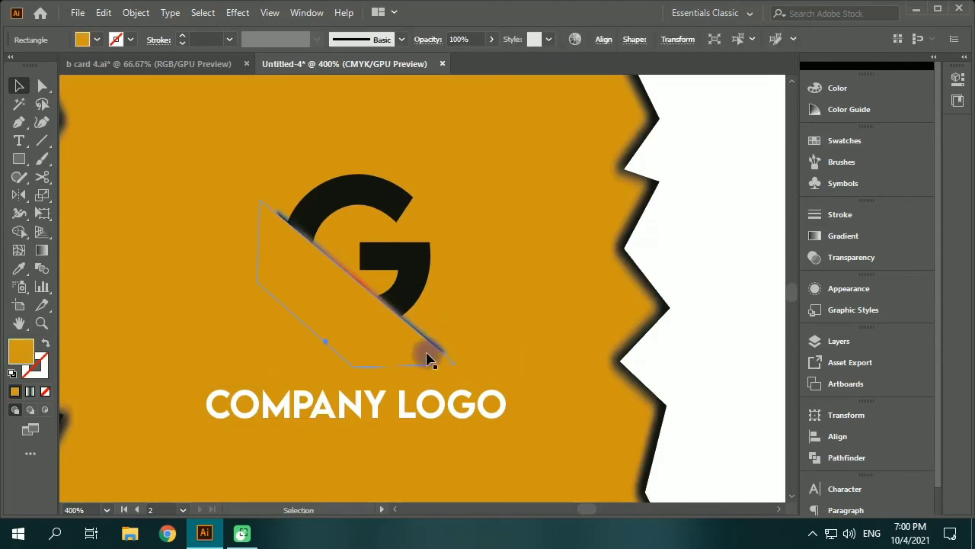
key(ctrl+z)
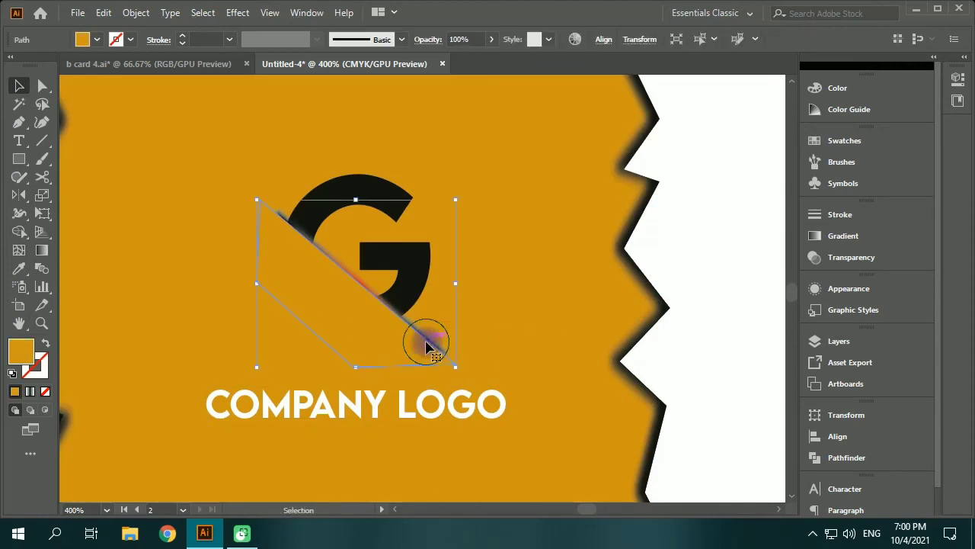
- Move the slash's gradient shadow up and left so it shows along the diagonal cut through the G
alt+click(429, 341)
key(Left)
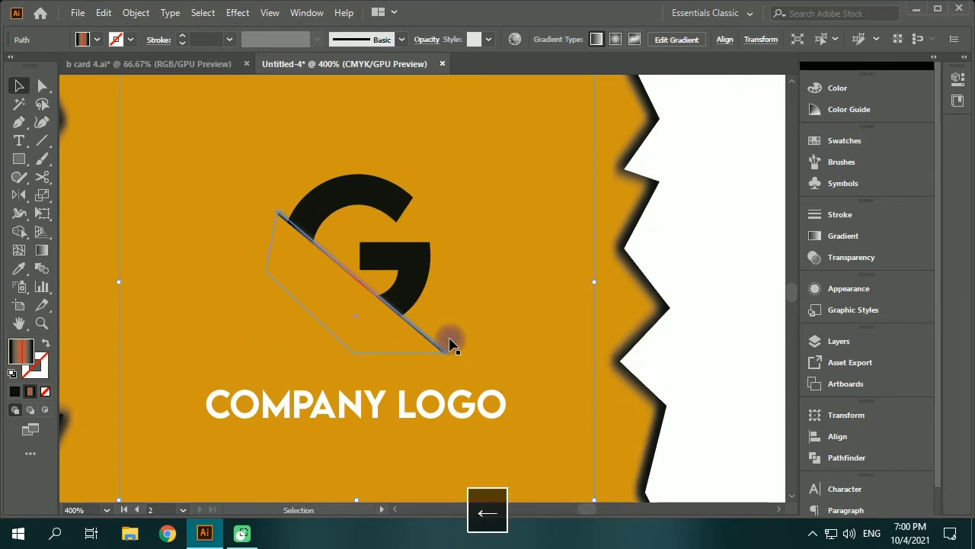
key(Up)
key(Left)
key(Left)
key(Left)
key(Up)
key(Up)
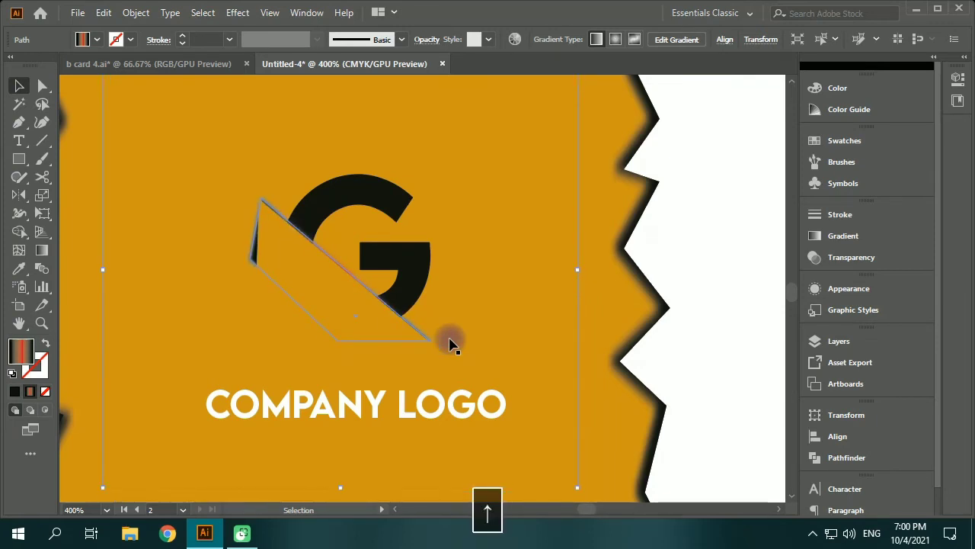
key(Down)
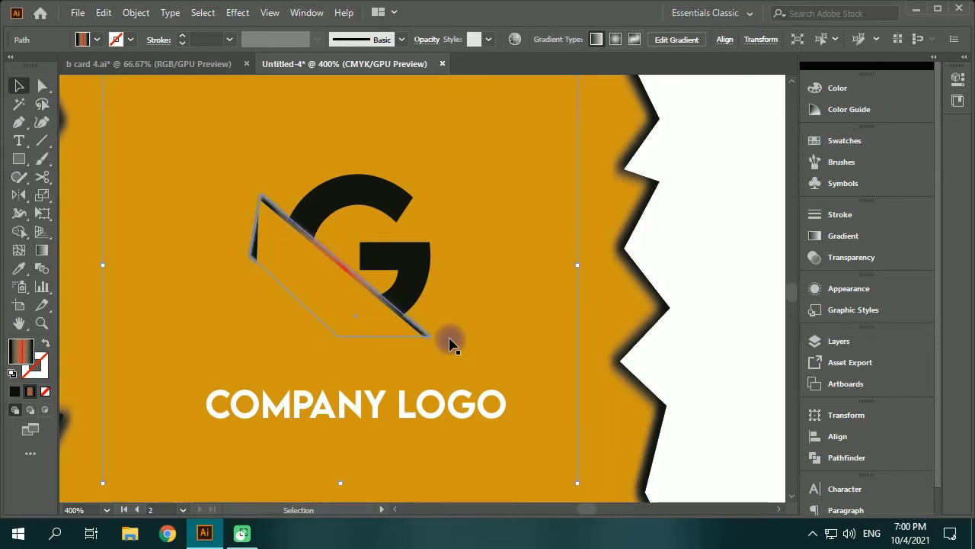
- Reshape the orange slash shape by pulling its two left corner points outward so it covers the shadow's exposed end
click(292, 293)
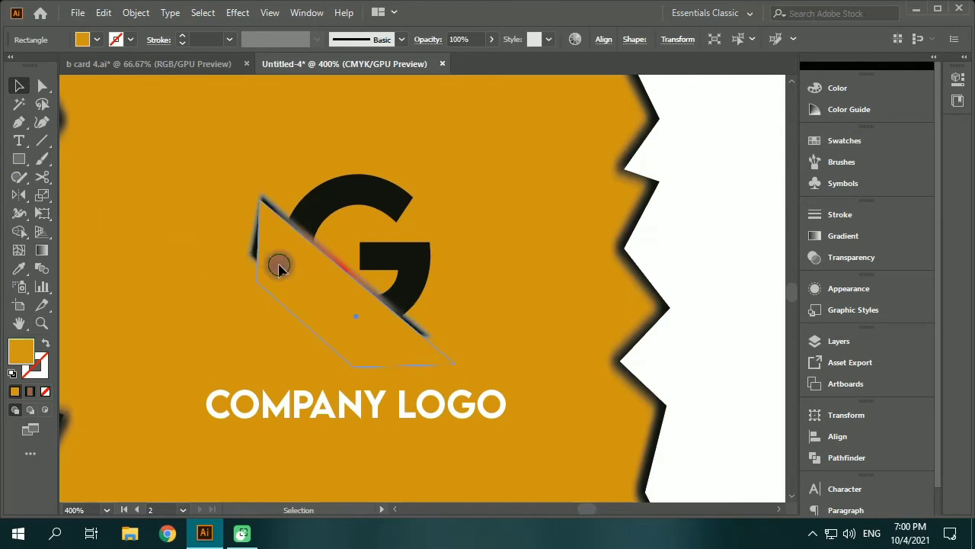
click(42, 85)
drag(257, 283, 233, 274)
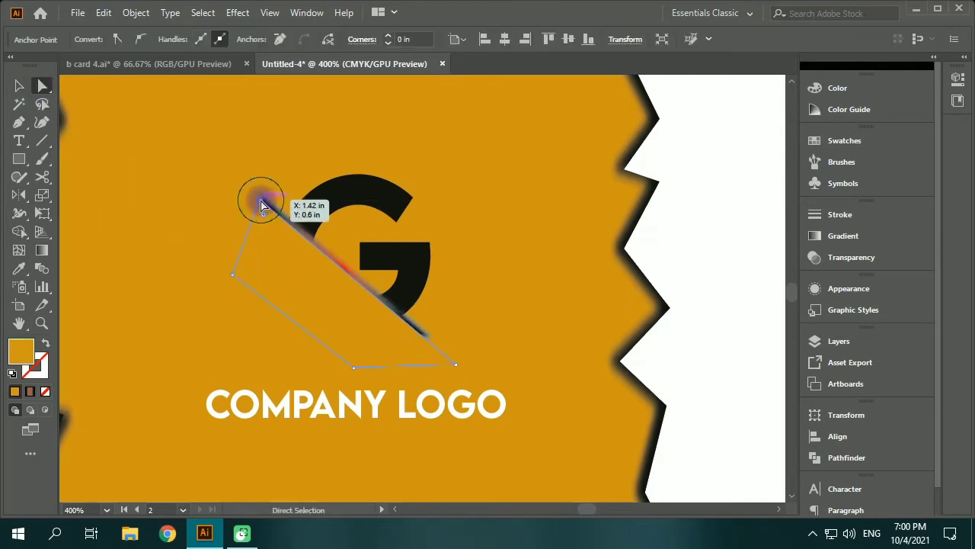
drag(260, 204, 244, 187)
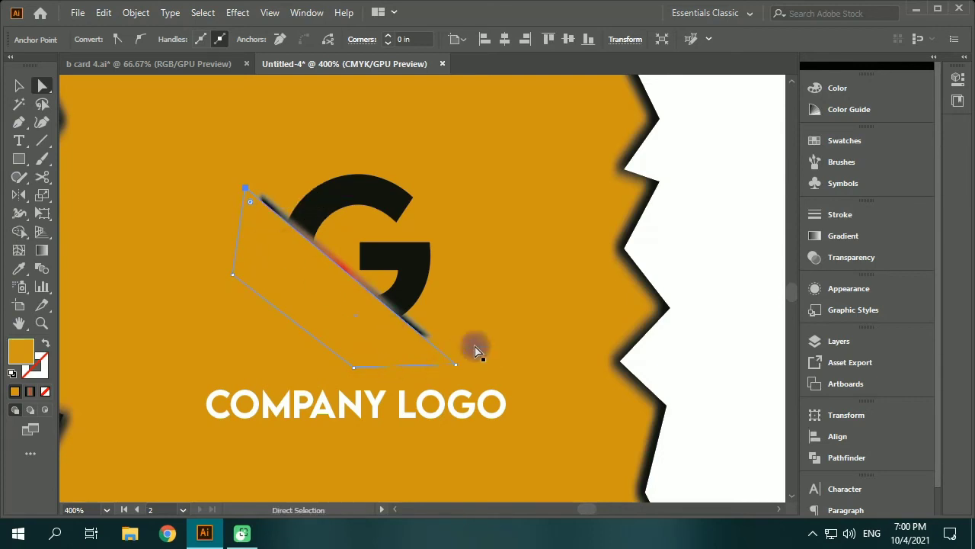
click(492, 323)
- Set the slash shadow's blending mode to Multiply
click(387, 312)
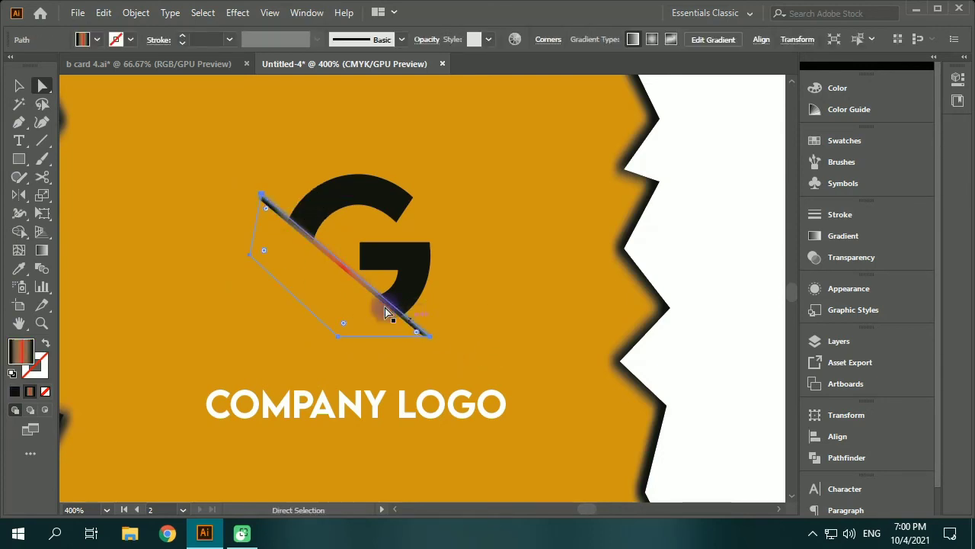
click(20, 90)
click(817, 257)
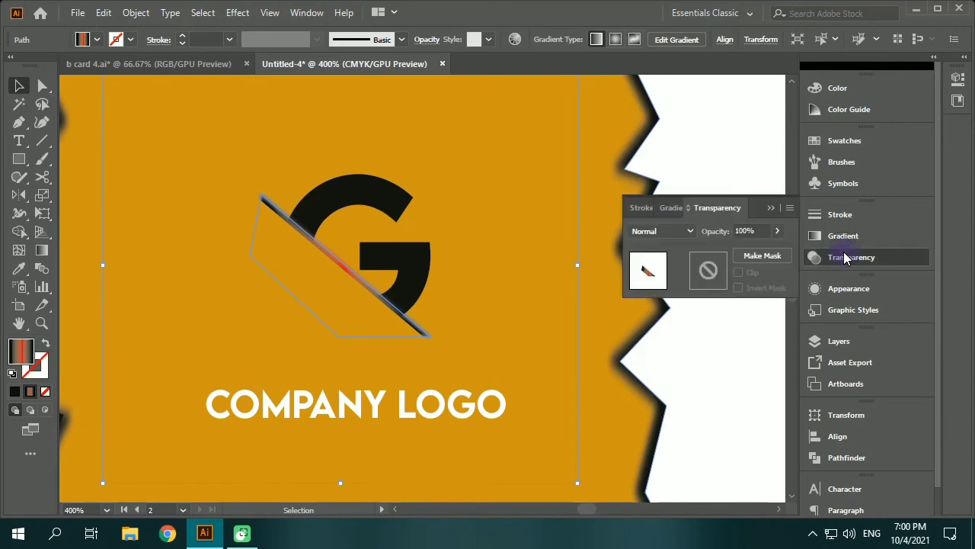
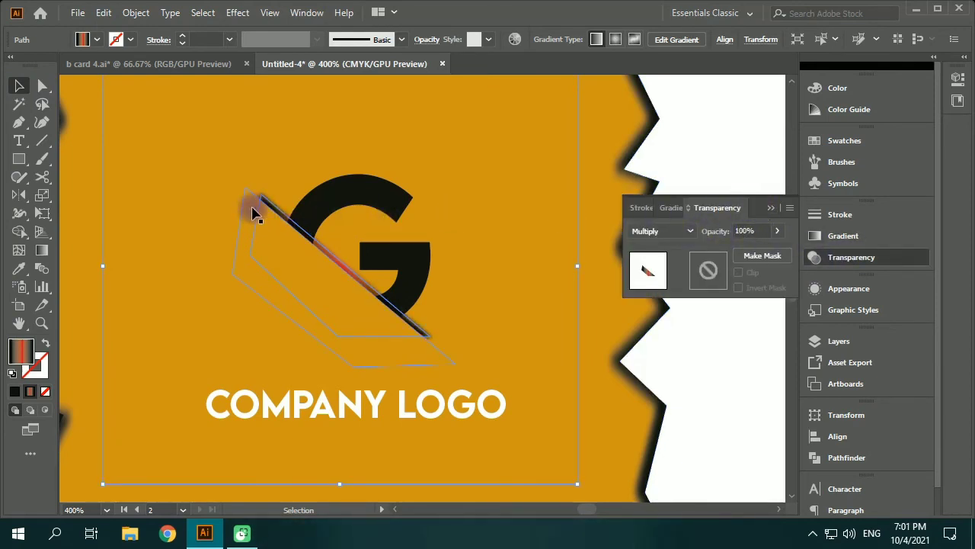
click(592, 266)
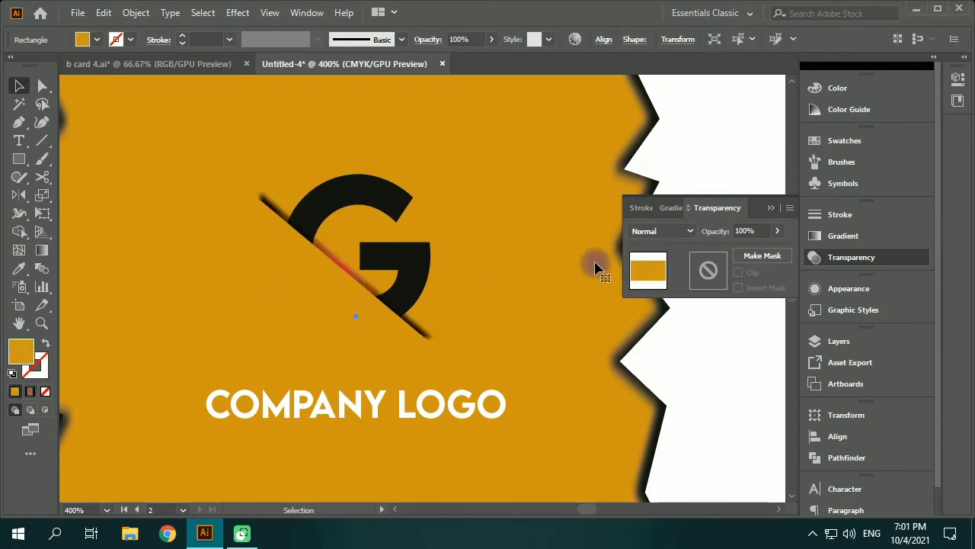
- Replace the slash shadow's fill with the white-to-black linear gradient preset
click(843, 236)
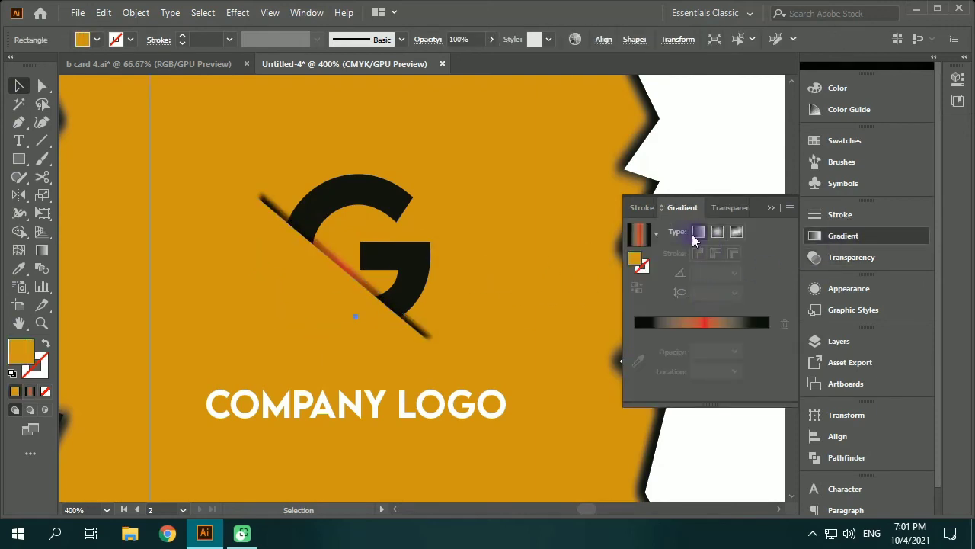
click(658, 236)
click(572, 261)
key(ctrl+z)
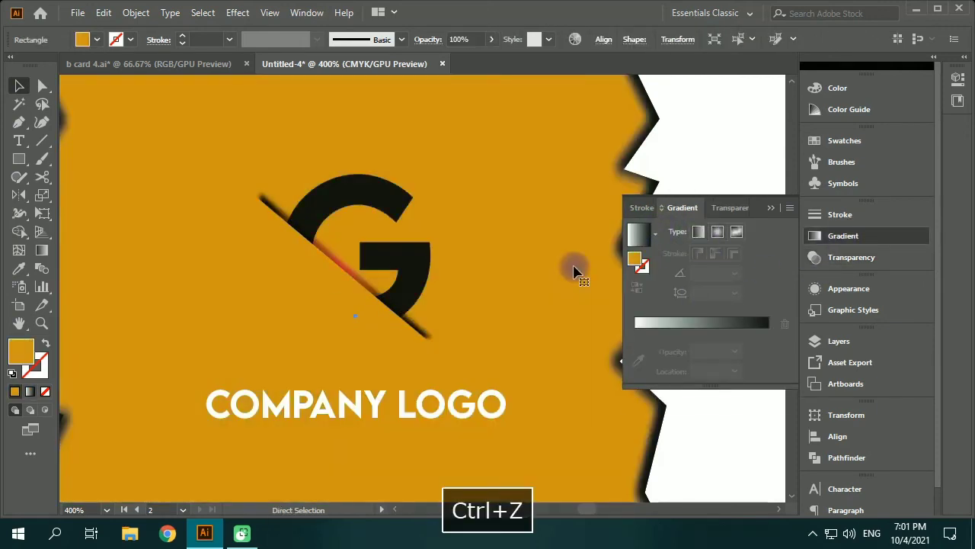
click(654, 237)
click(595, 270)
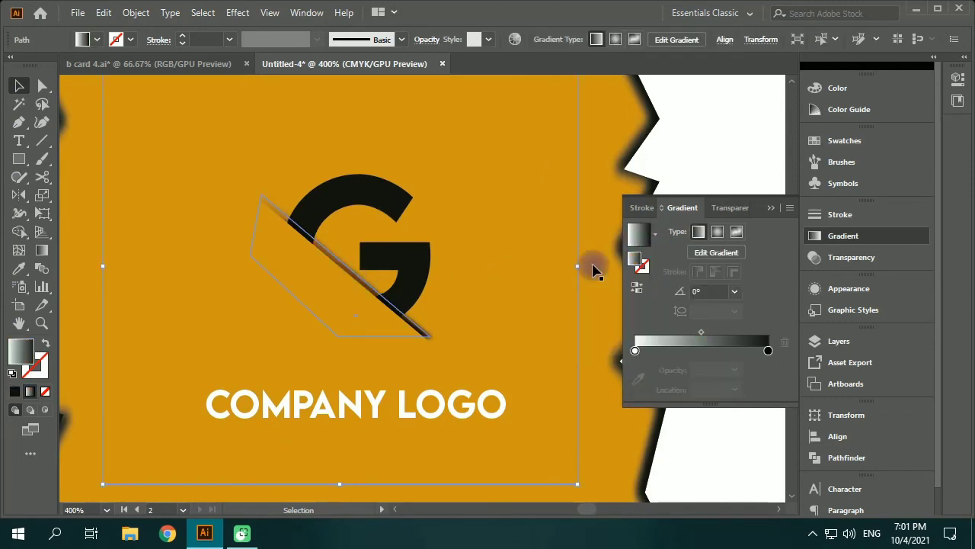
- Arrange the shadow's gradient stops with white at both ends and black near the middle at 51.96%
drag(768, 350, 707, 351)
drag(635, 351, 782, 353)
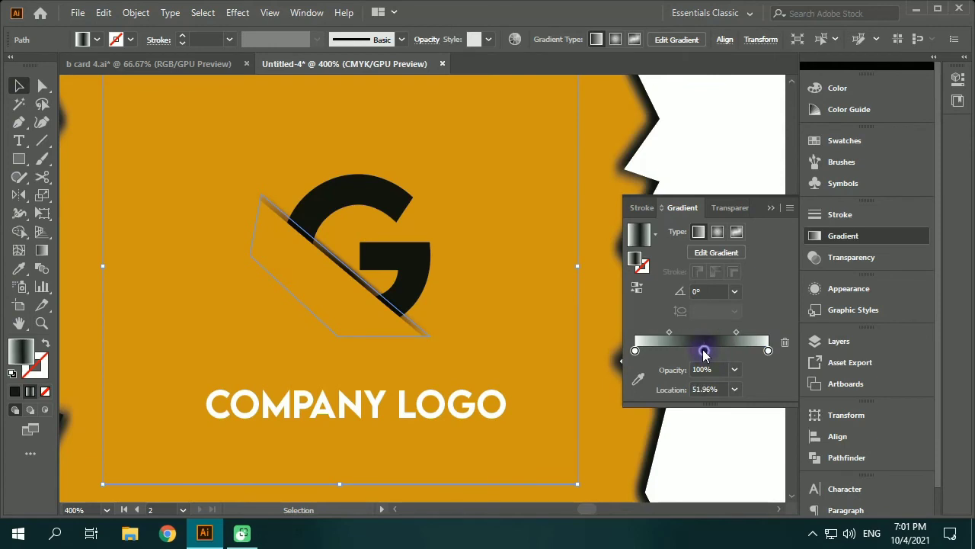
click(770, 208)
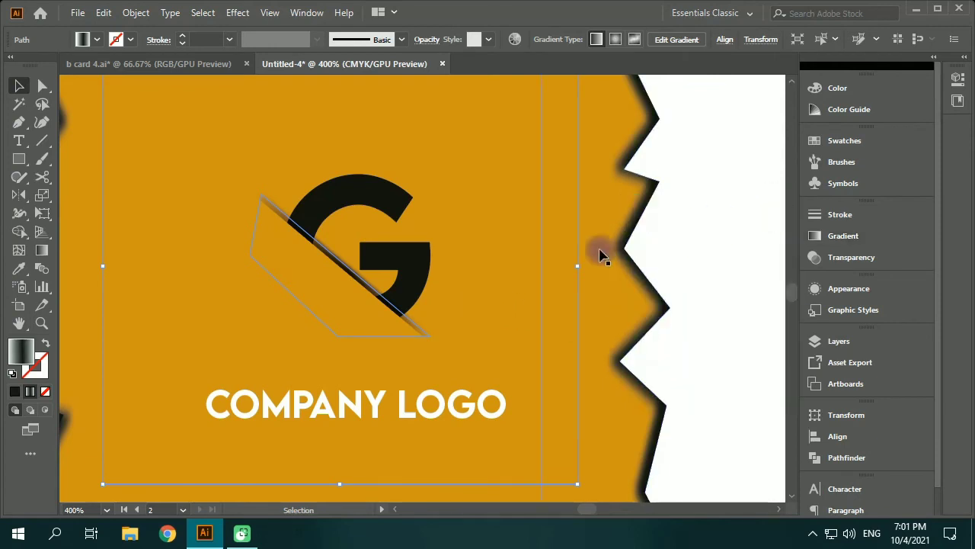
click(555, 283)
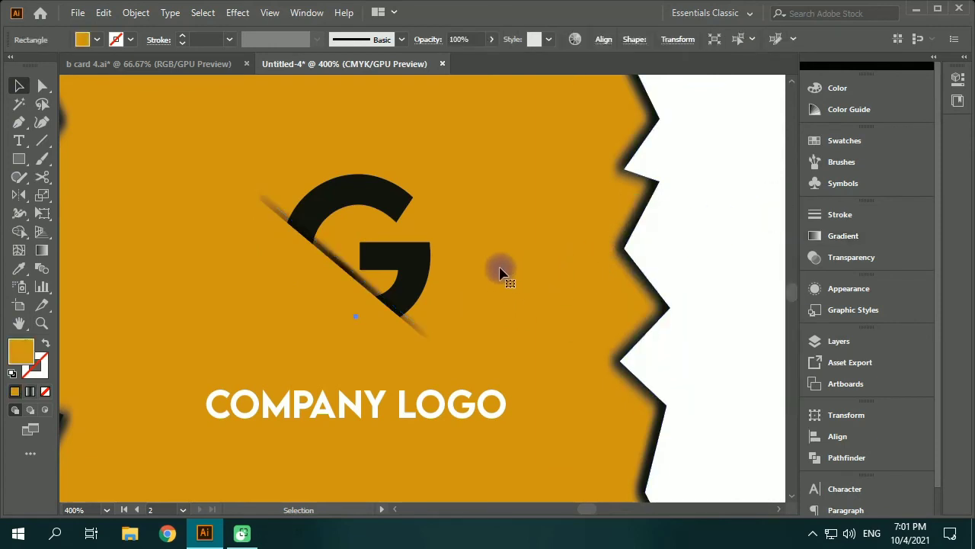
- Set the COMPANY LOGO text on the second card to the Bold style of LEMON MILK
scroll(501, 273, down, 2)
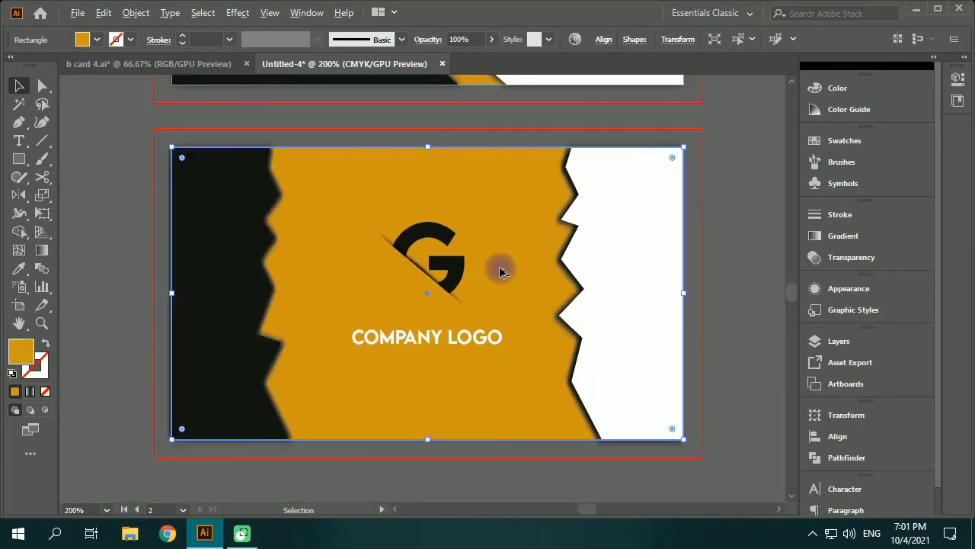
click(476, 337)
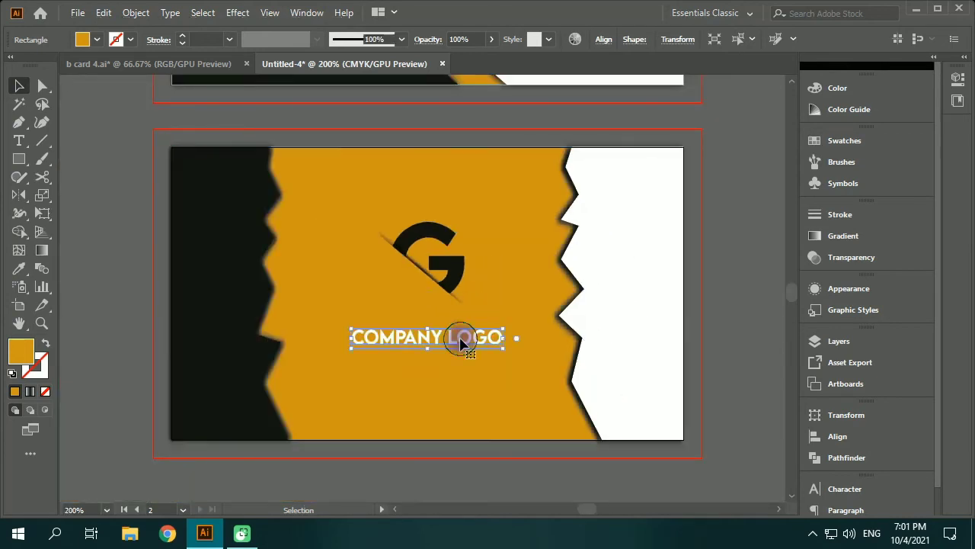
triple_click(466, 343)
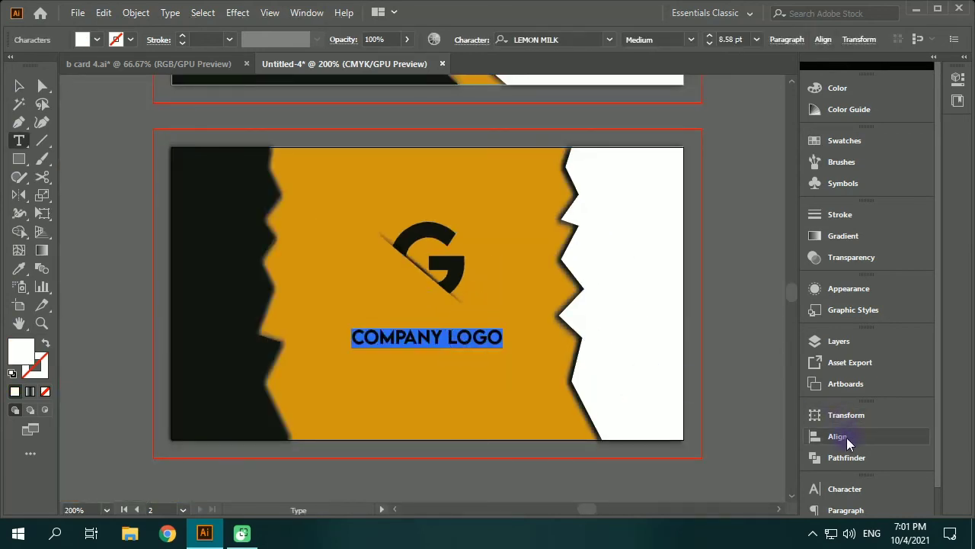
click(829, 488)
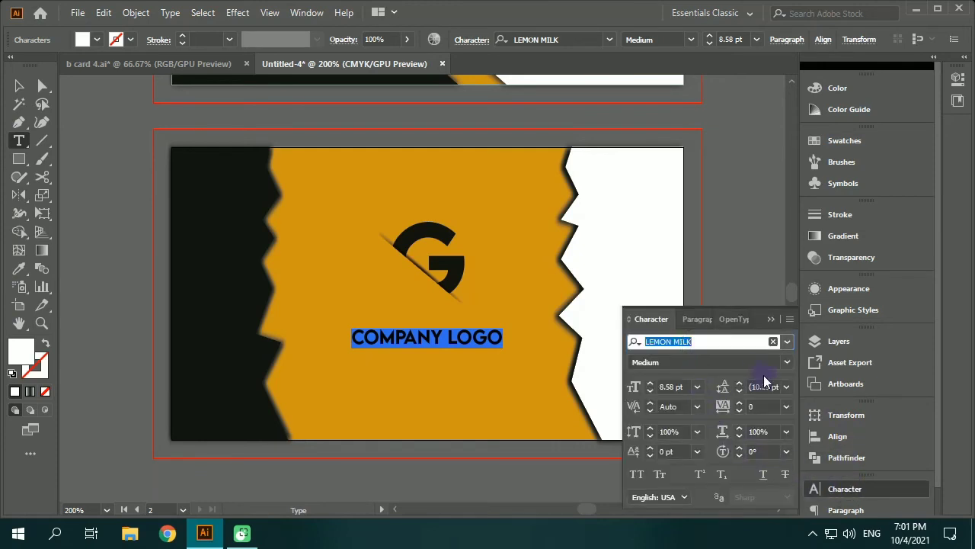
click(787, 362)
click(652, 412)
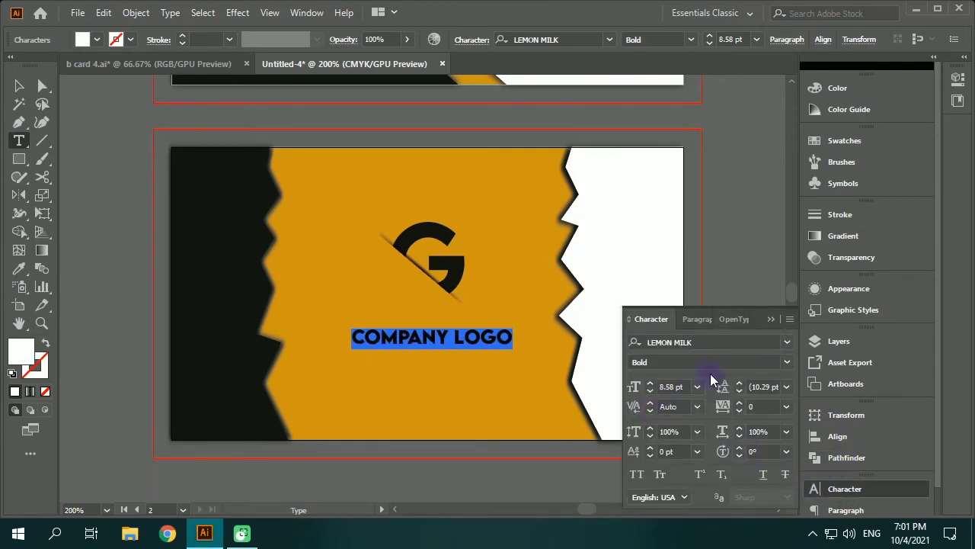
click(771, 320)
key(ctrl+shift+a)
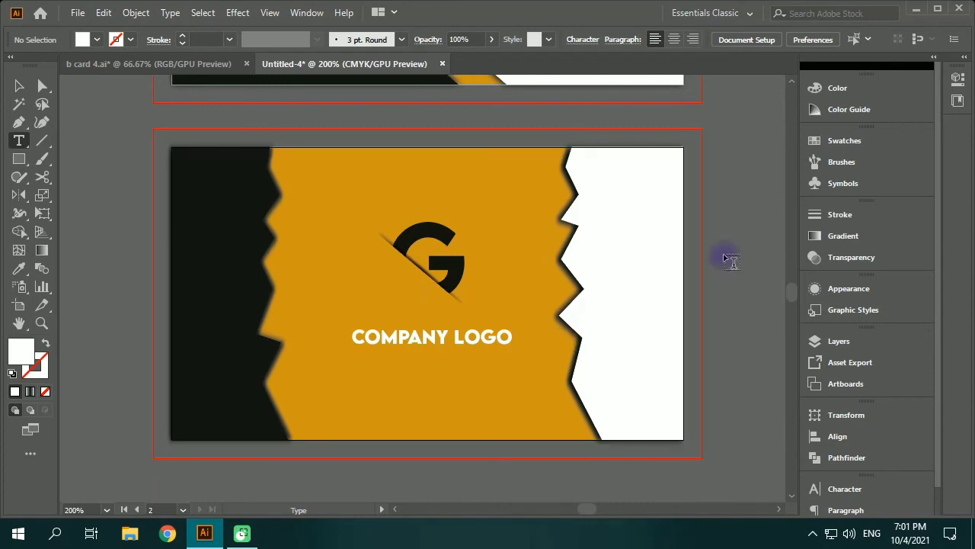
click(19, 85)
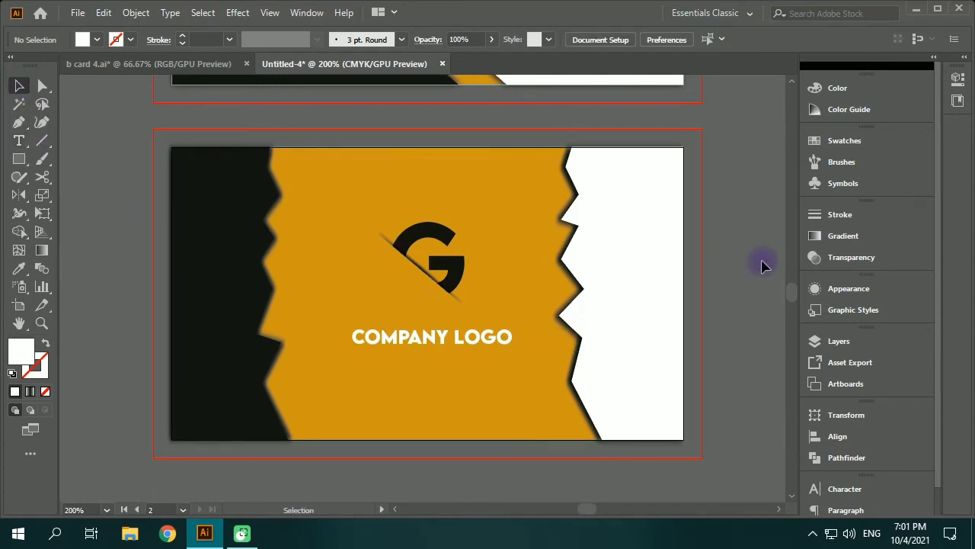
- Lock the second card's black and white jagged panels together with their shadow images
click(526, 390)
drag(122, 295, 317, 404)
click(864, 339)
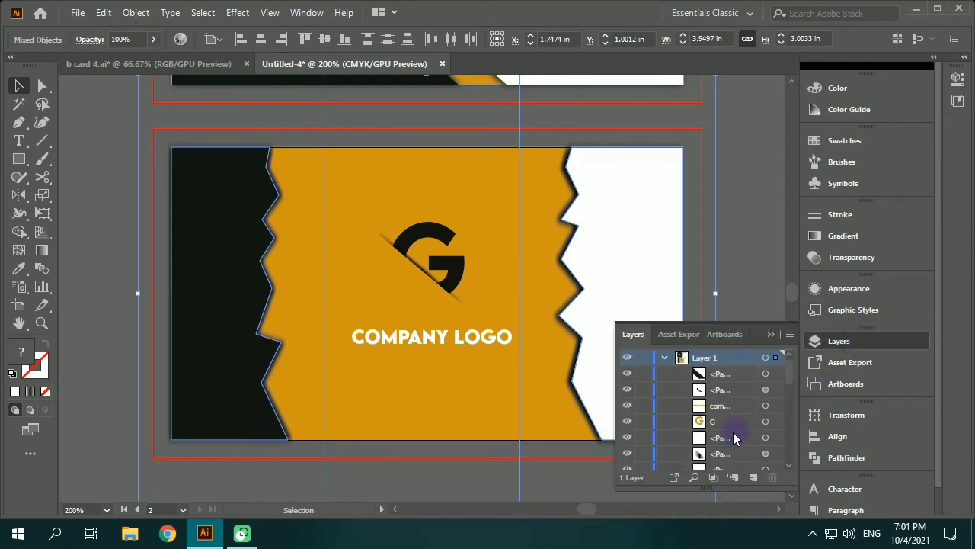
scroll(735, 438, down, 5)
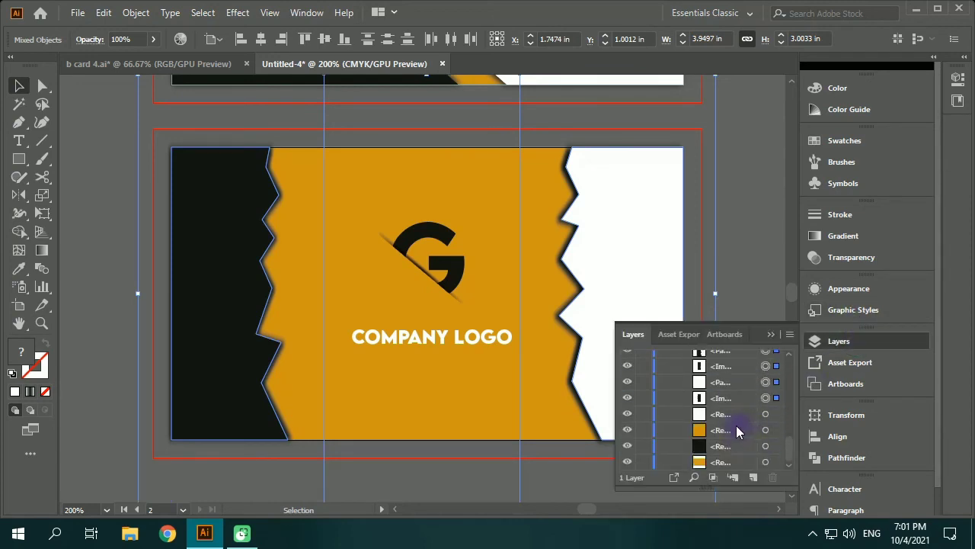
scroll(737, 432, up, 1)
click(644, 398)
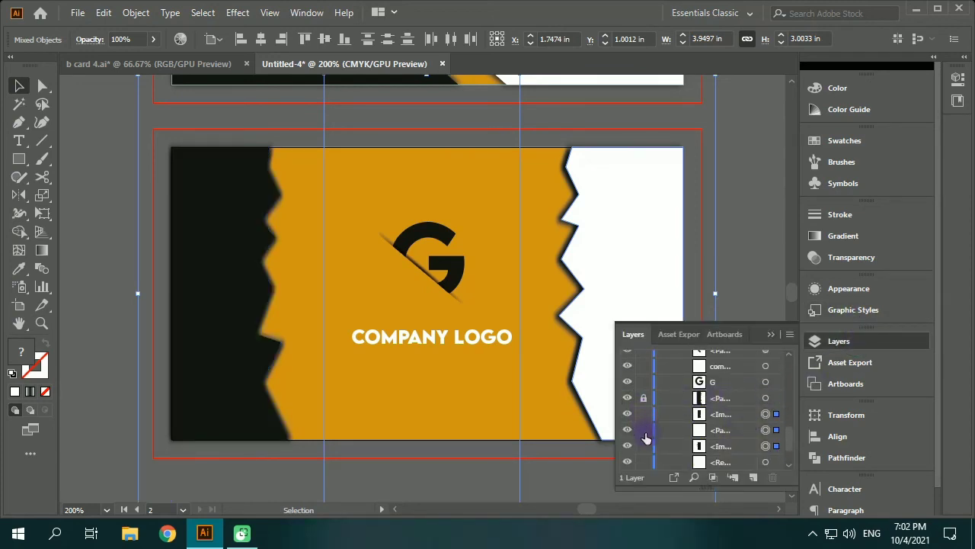
drag(644, 414, 644, 446)
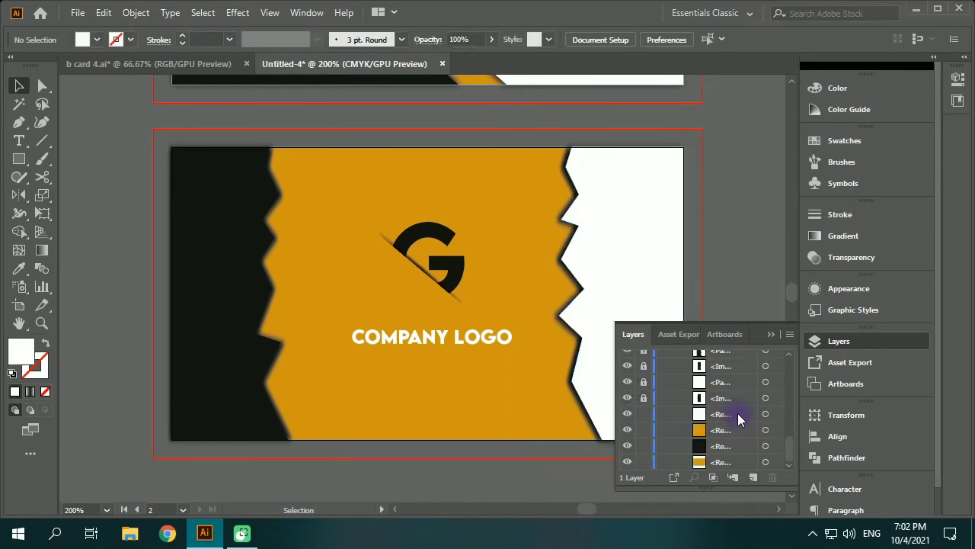
scroll(737, 419, up, 2)
click(754, 337)
- Lock the second card's orange background rectangle
click(507, 285)
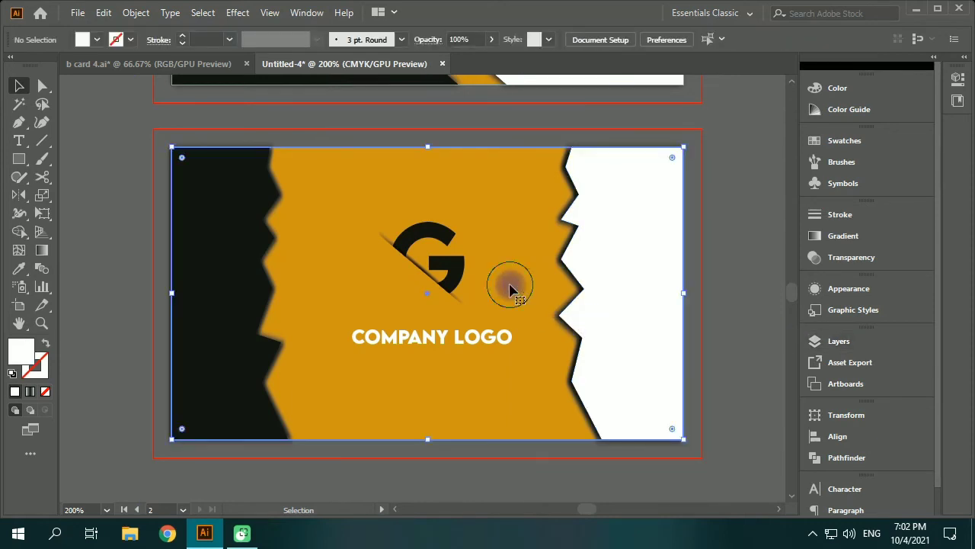
click(846, 340)
scroll(704, 412, down, 3)
click(643, 462)
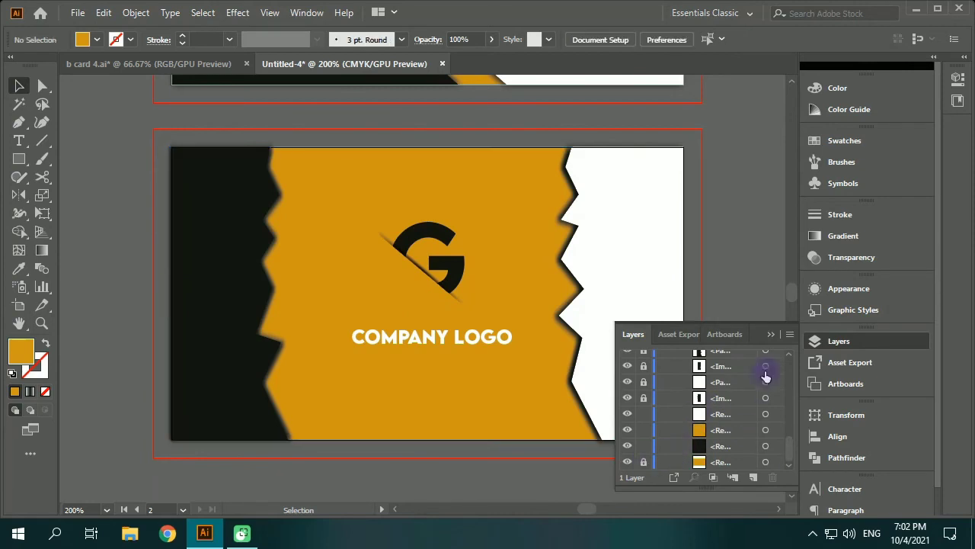
click(762, 334)
- Shift the G logo with its slash and shadow slightly right and move the COMPANY LOGO text lower, centred beneath it
drag(465, 300, 490, 313)
drag(538, 377, 575, 403)
drag(469, 307, 456, 303)
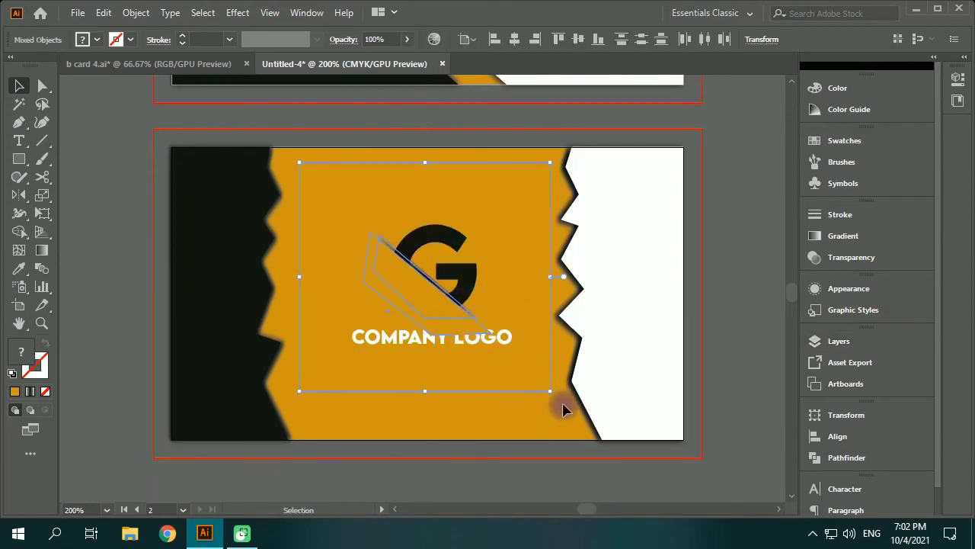
drag(504, 339, 496, 367)
click(534, 388)
- Fine-tune the G logo's position above the COMPANY LOGO text on the second card
scroll(533, 389, down, 2)
scroll(526, 333, up, 1)
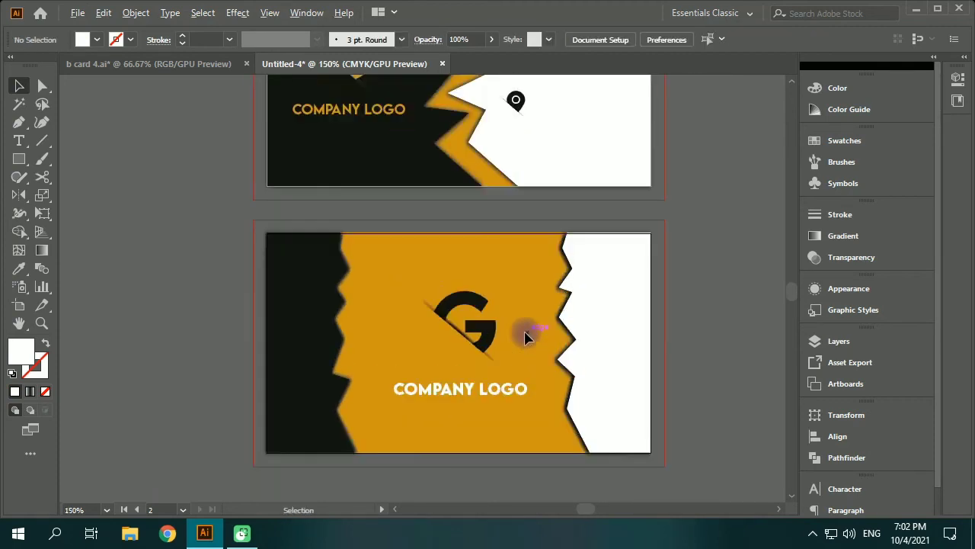
drag(447, 349, 483, 325)
click(557, 312)
click(544, 307)
scroll(544, 307, down, 1)
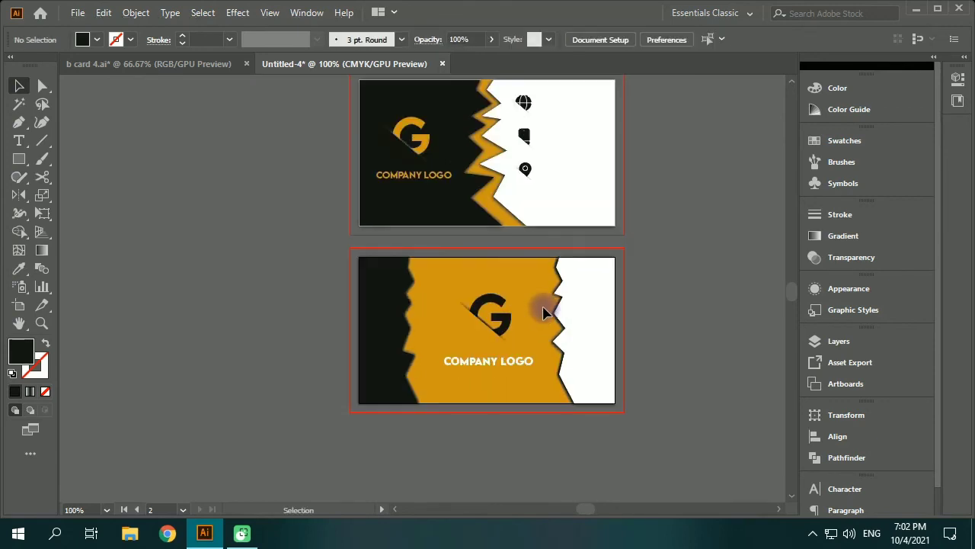
- Draw a thin black triangle with the Pen tool from the uppermost tear of the first card's white panel to its right edge
key(space)
drag(544, 308, 478, 358)
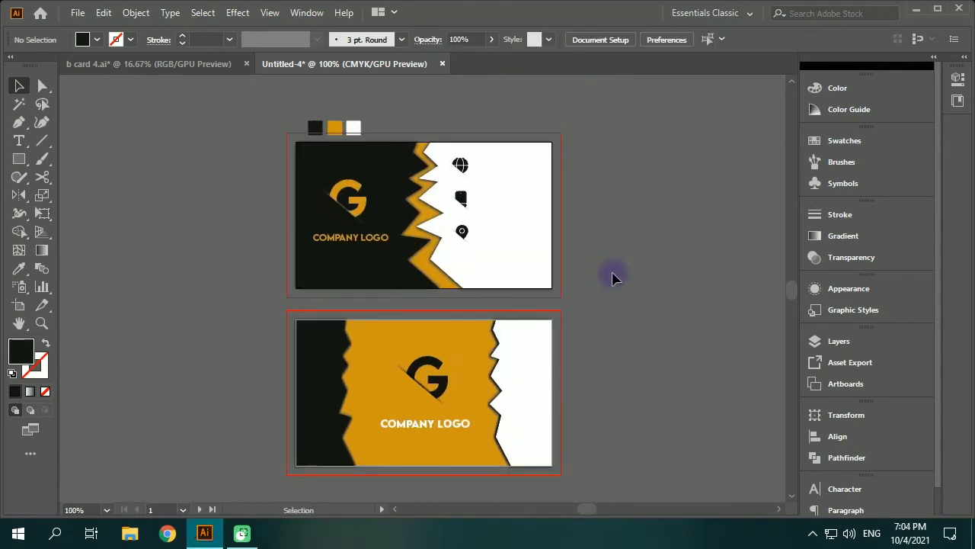
scroll(503, 215, up, 2)
key(space)
drag(503, 216, 525, 252)
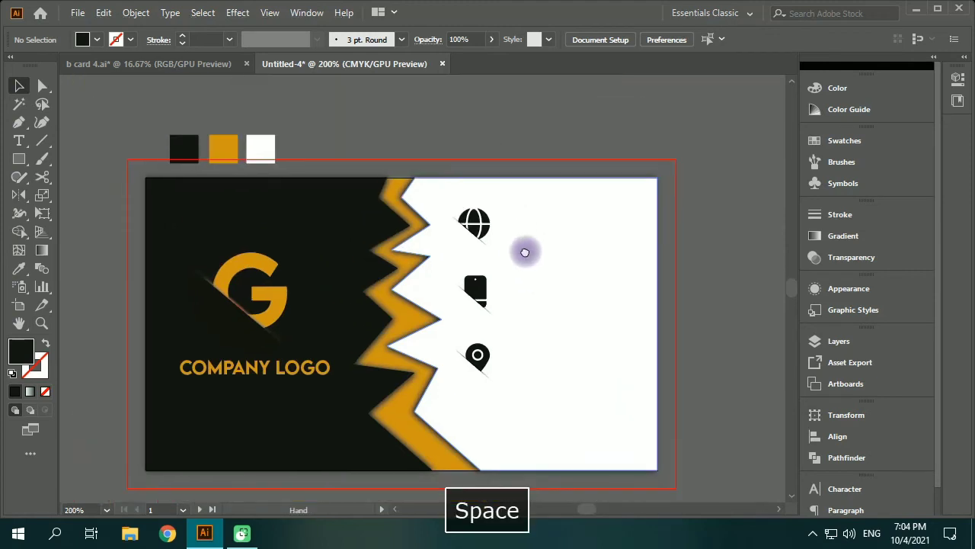
click(402, 198)
drag(430, 224, 658, 201)
click(657, 198)
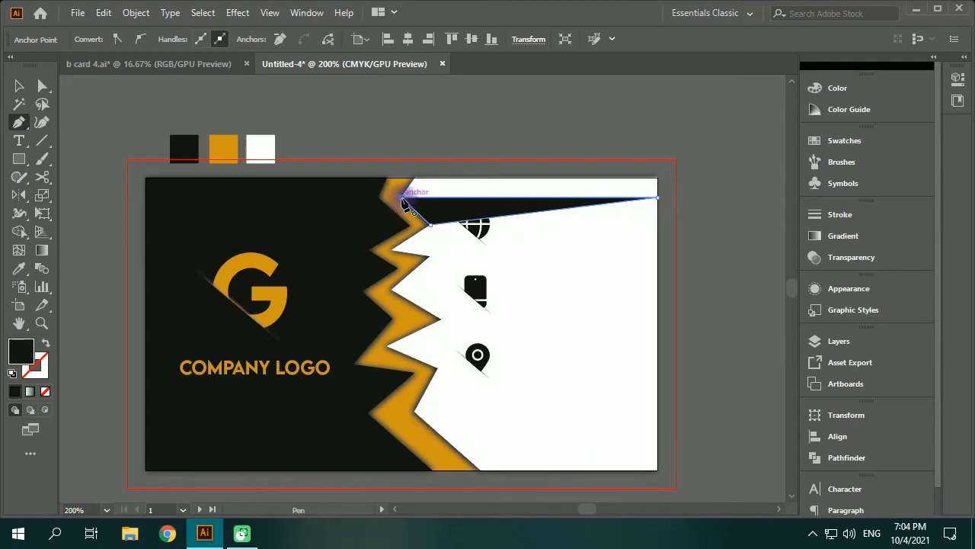
click(402, 199)
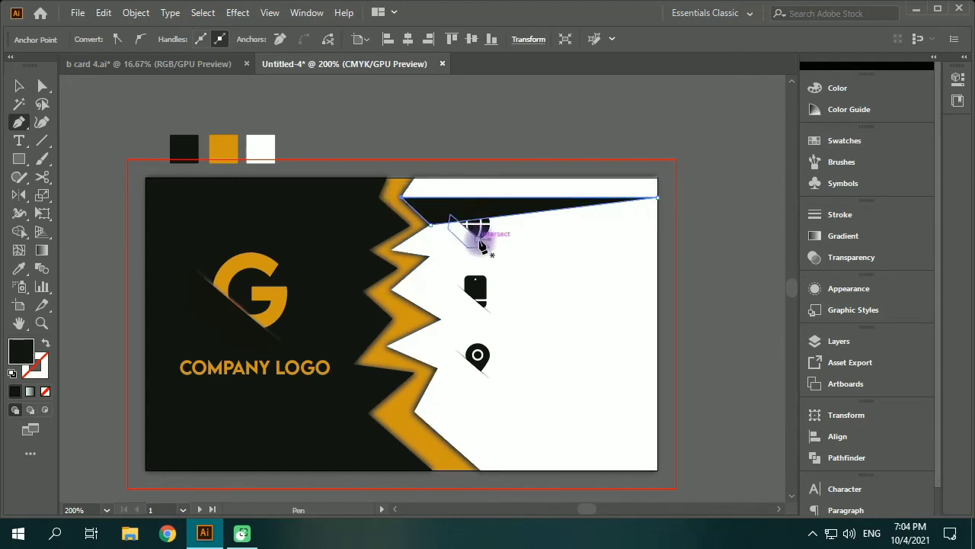
- Draw a second black triangle from the lower tear of the white panel, below the location icon, to the card's right edge
click(438, 369)
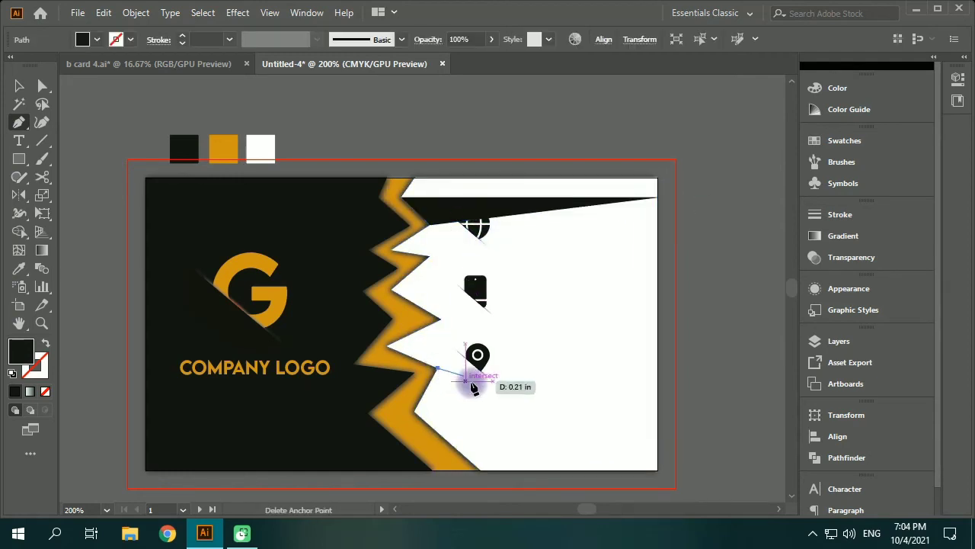
click(657, 436)
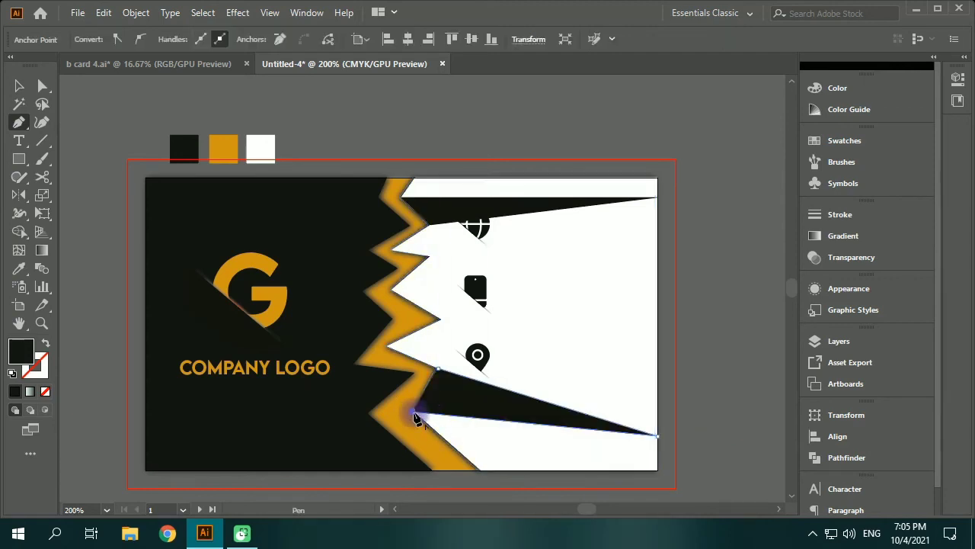
click(413, 415)
click(438, 369)
- Select both black triangles on the white panel and set their opacity to 40%
click(19, 86)
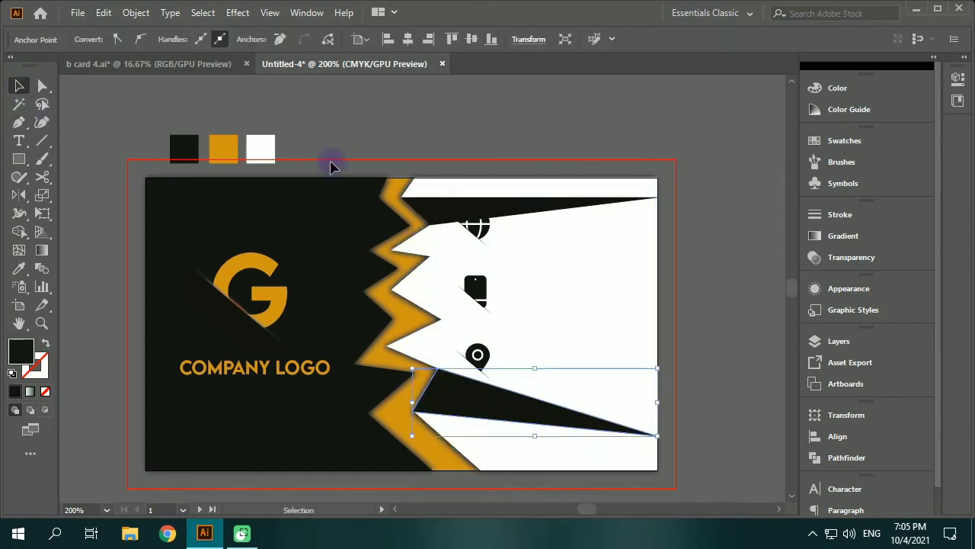
click(507, 202)
shift+click(503, 403)
click(851, 257)
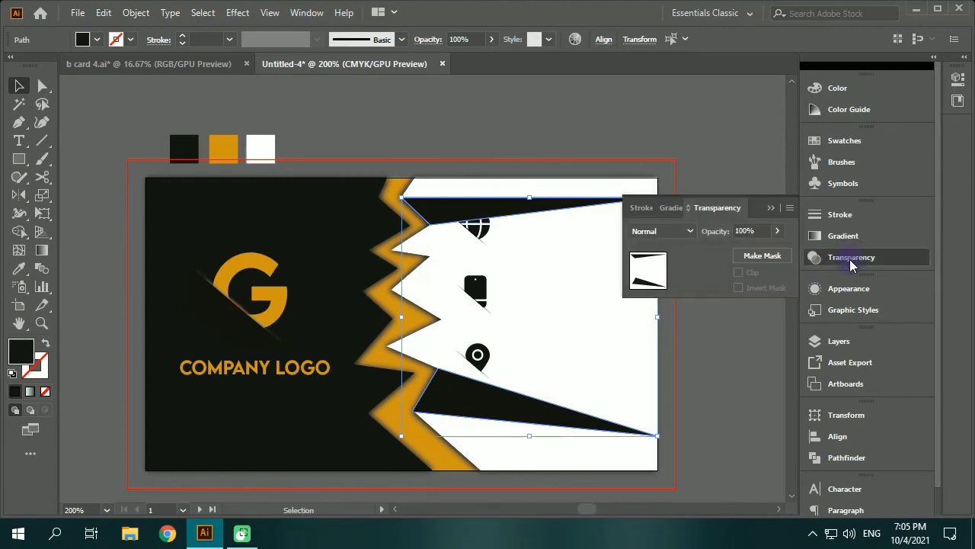
text(92)
key(Return)
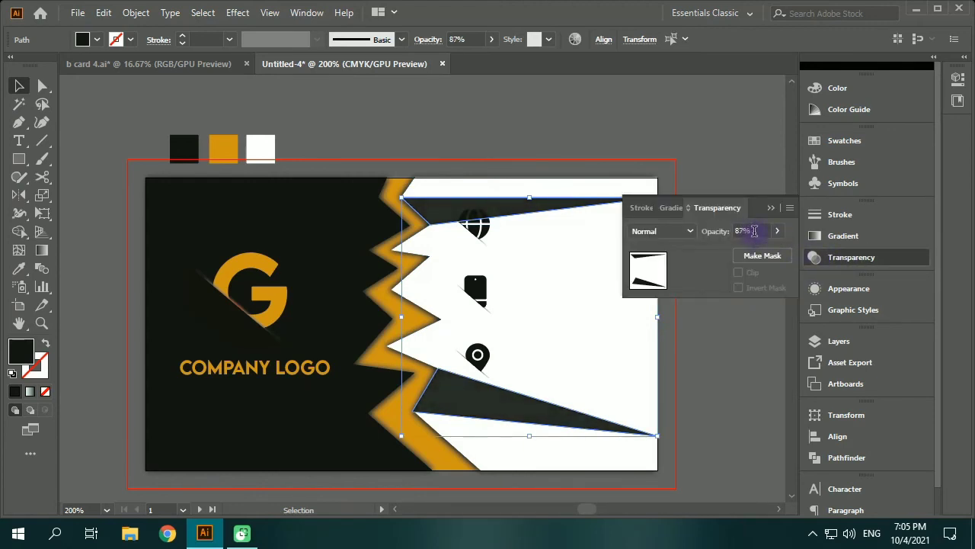
scroll(754, 231, down, 7)
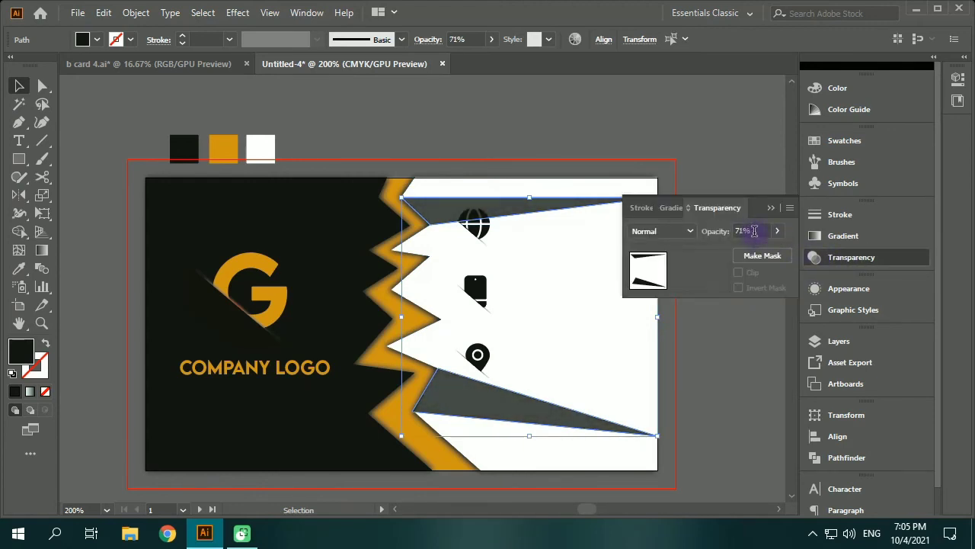
scroll(755, 231, down, 16)
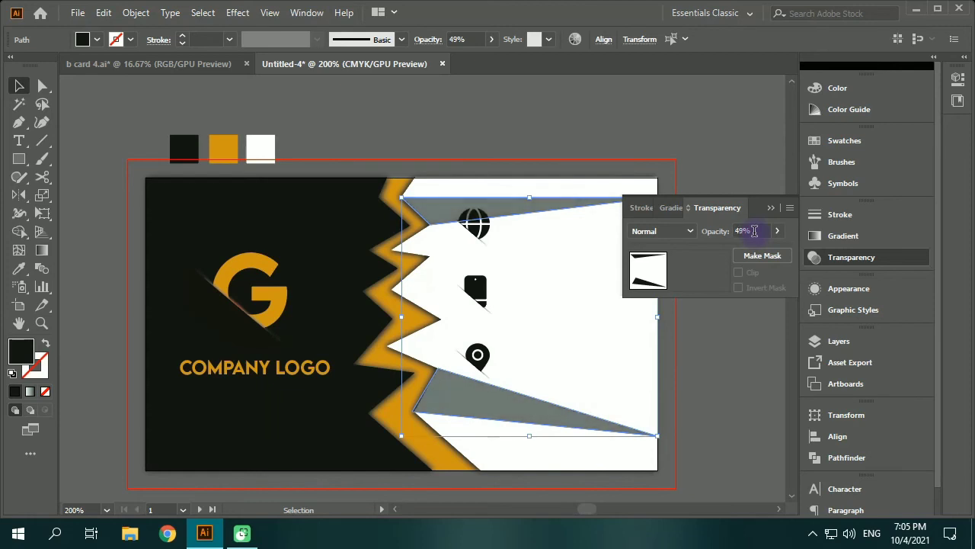
scroll(754, 231, down, 9)
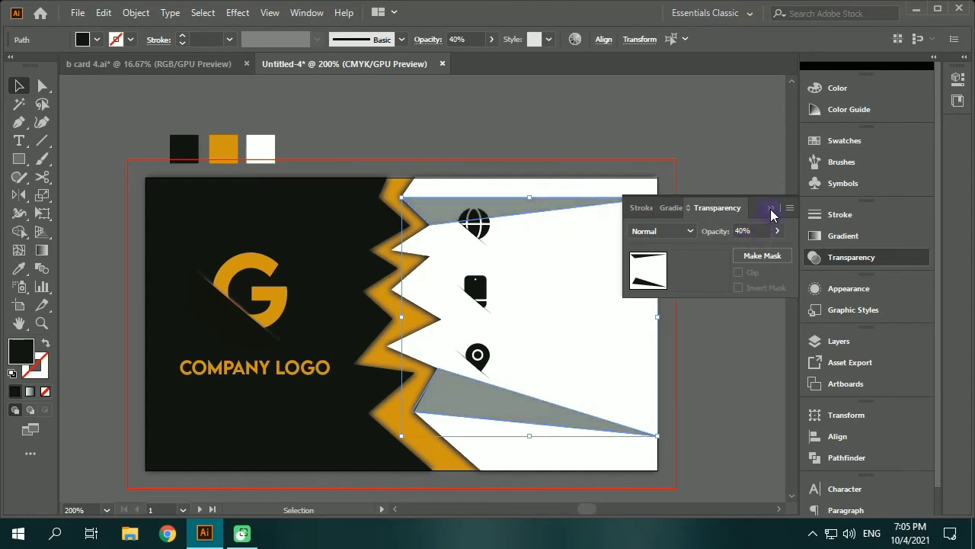
click(771, 214)
click(747, 279)
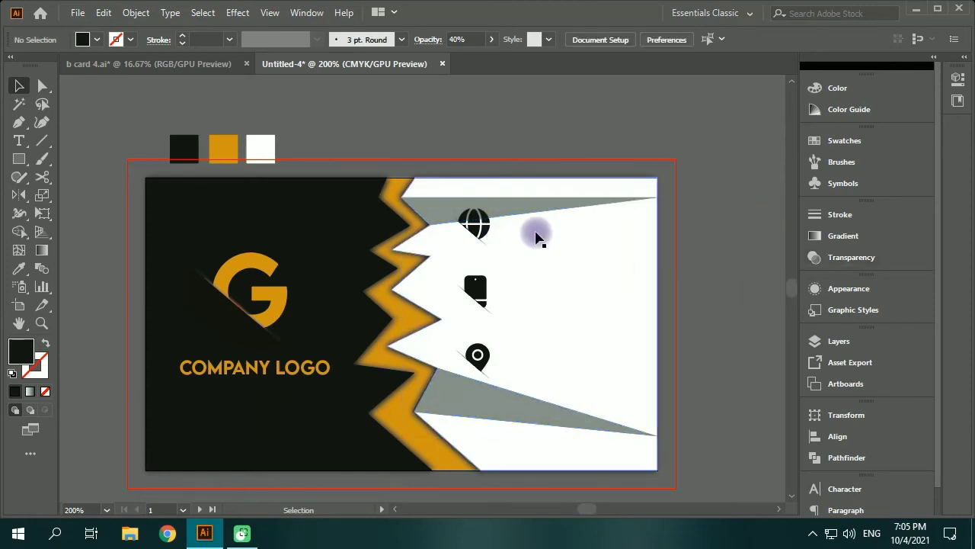
click(475, 225)
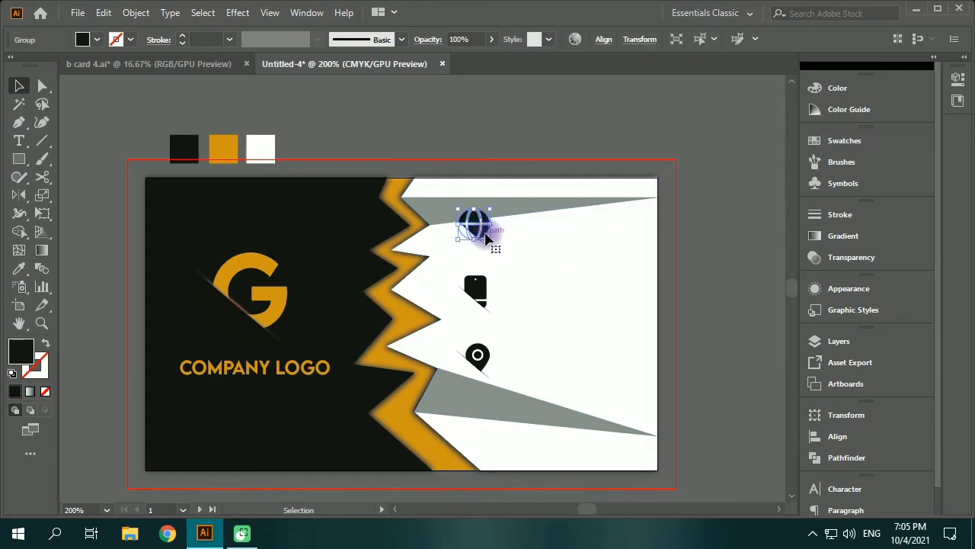
right_click(485, 238)
mouse_move(574, 421)
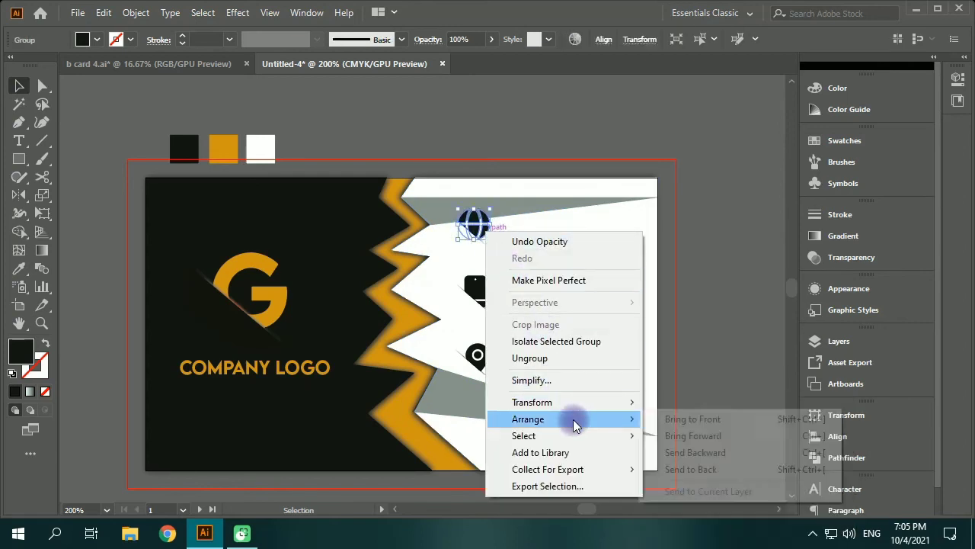
click(752, 275)
- Send the upper semi-transparent triangle backward in the stacking order
click(536, 212)
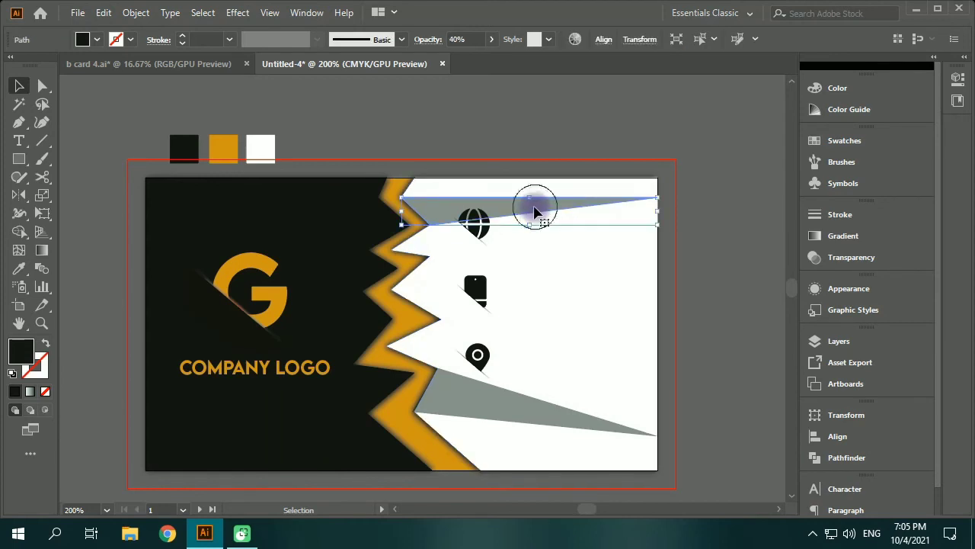
right_click(535, 212)
mouse_move(636, 440)
click(740, 471)
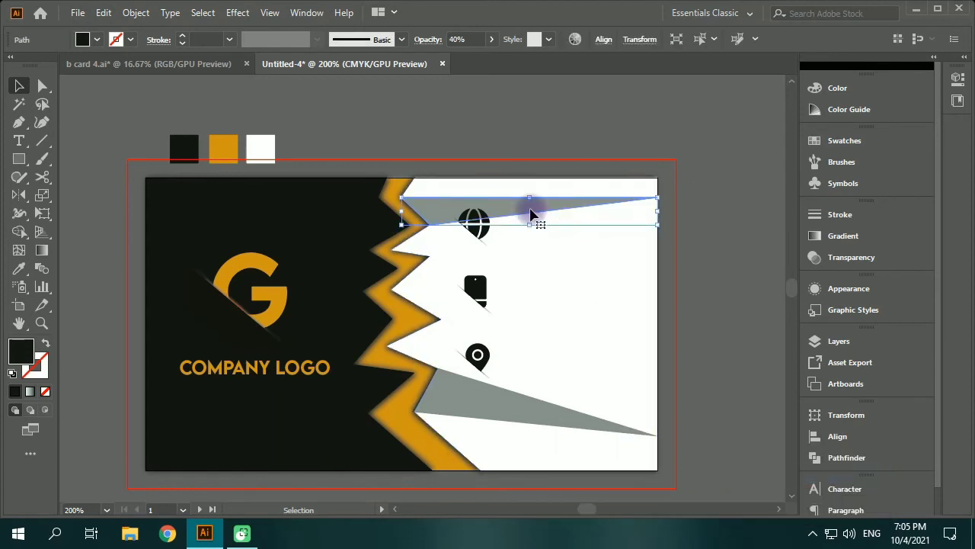
click(507, 249)
- Bring the globe icon's white cut-off shape and slash shadow in front of the grey triangle
scroll(519, 240, up, 5)
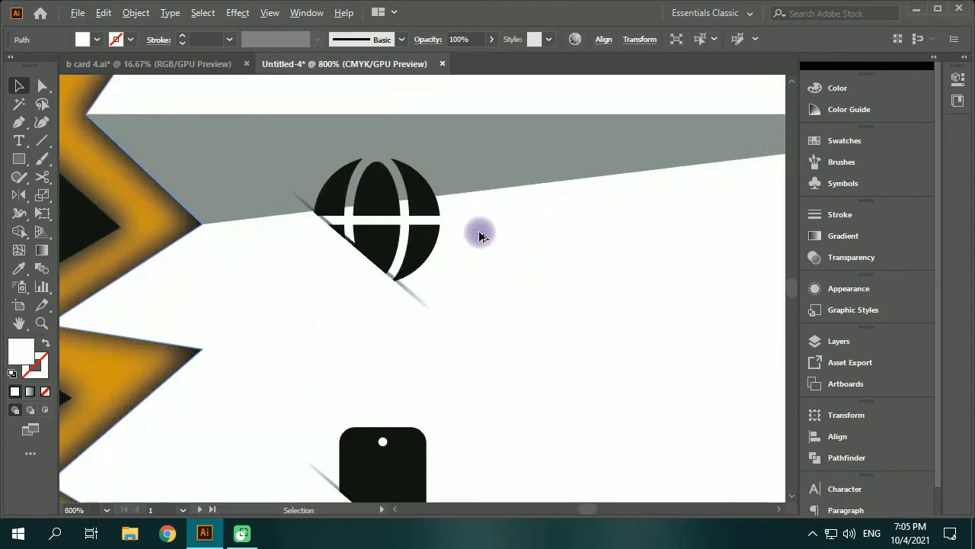
click(371, 329)
shift+click(373, 332)
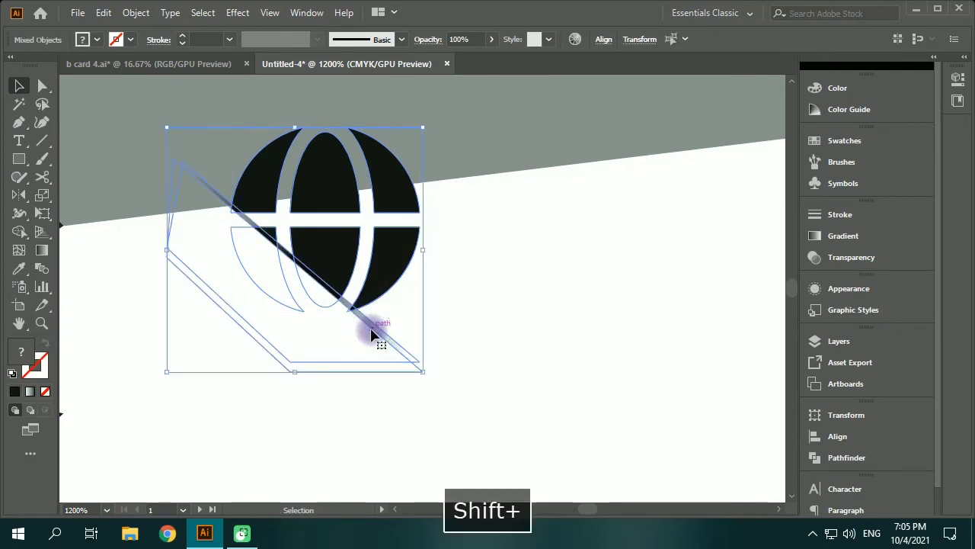
right_click(372, 332)
mouse_move(531, 259)
click(568, 285)
click(572, 309)
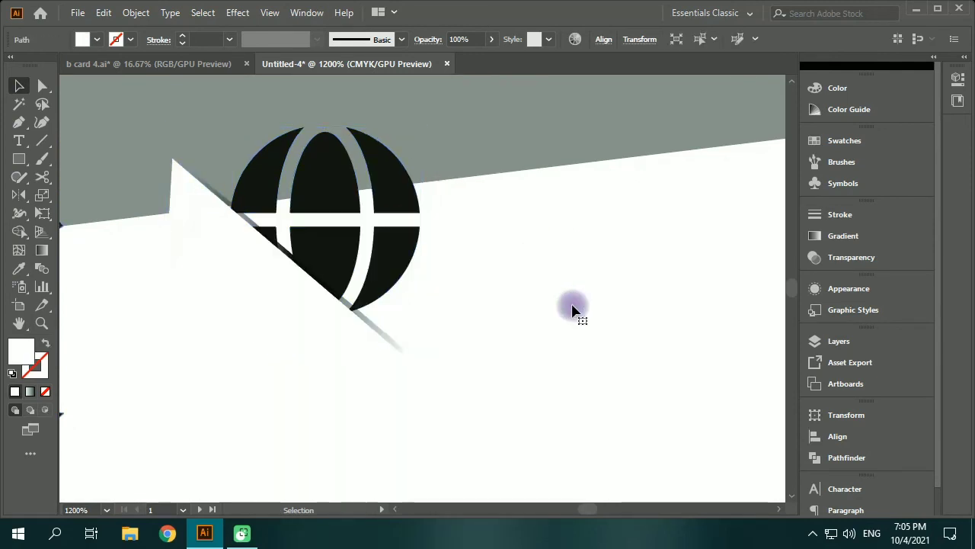
- Try to reshape the upper torn edge of the white panel by moving its anchor points with Direct Selection, and undo it
scroll(497, 311, down, 2)
scroll(497, 311, down, 1)
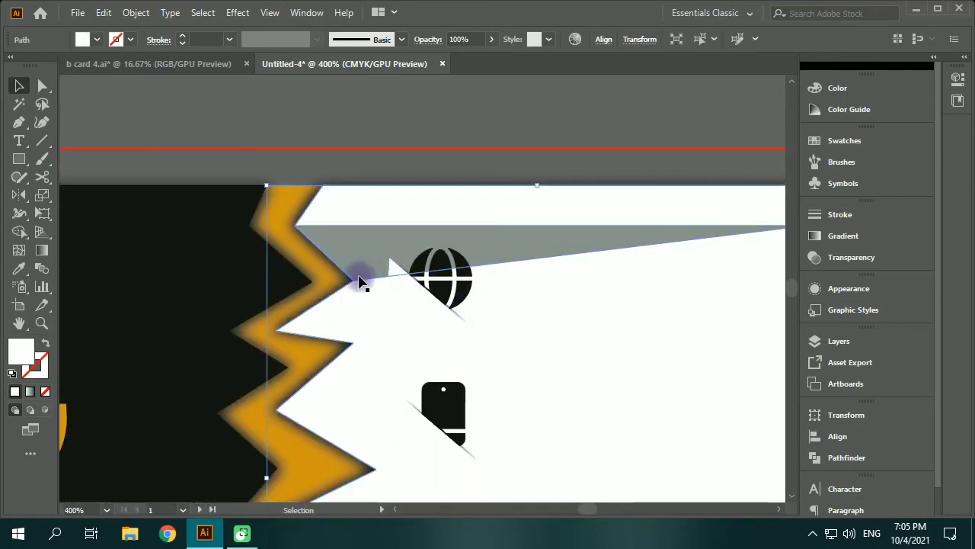
mouse_move(541, 245)
mouse_down()
mouse_move(544, 233)
mouse_move(544, 263)
mouse_up()
click(526, 330)
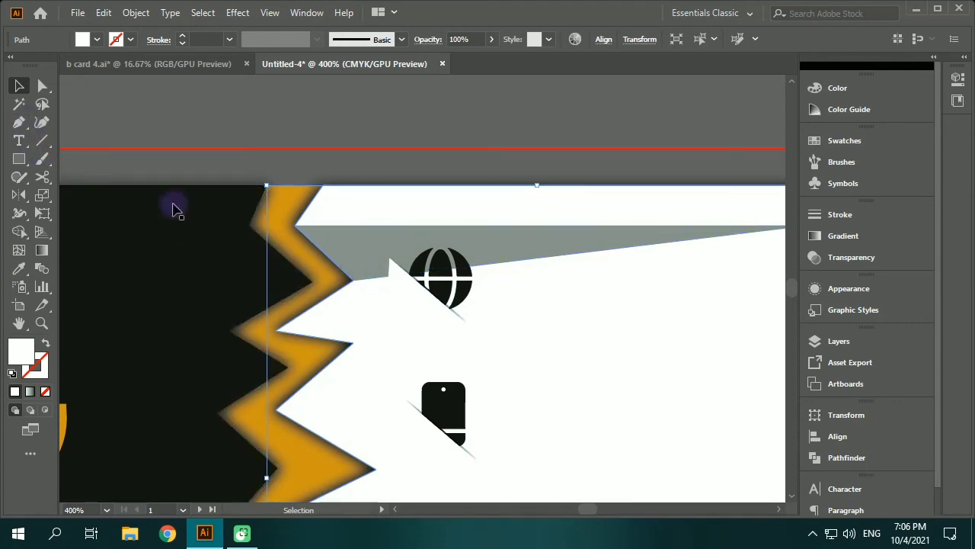
click(41, 88)
scroll(360, 250, up, 3)
drag(313, 236, 404, 273)
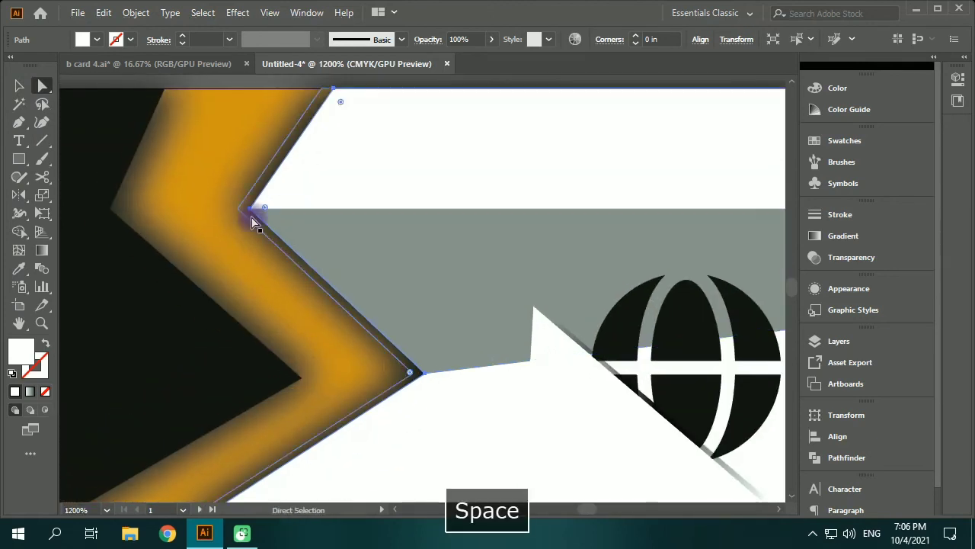
click(256, 213)
drag(256, 208, 333, 90)
drag(425, 374, 255, 212)
scroll(414, 395, down, 5)
key(ctrl+z)
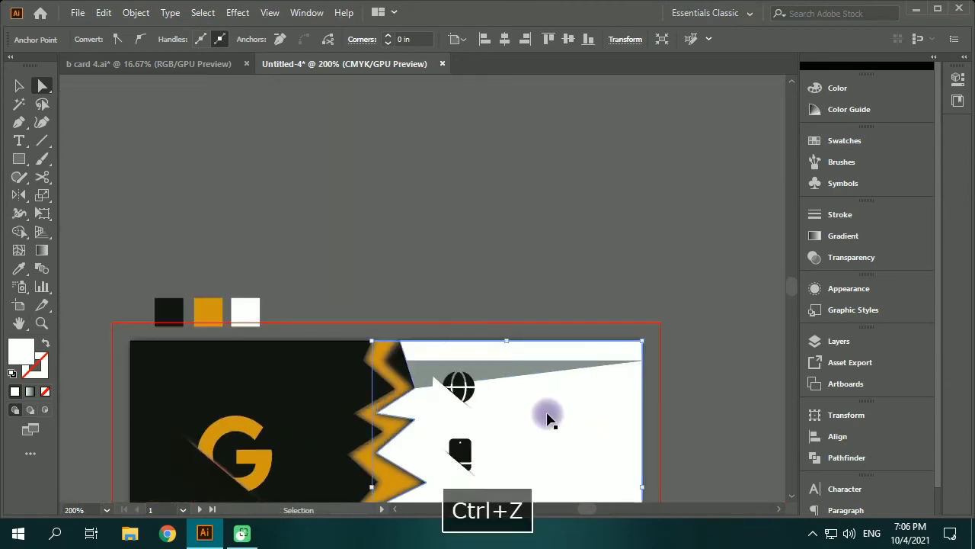
- Move the upper grey triangle's two torn-edge corners one point higher, onto the card's top edge and the first notch above the globe
scroll(544, 413, up, 4)
key(space)
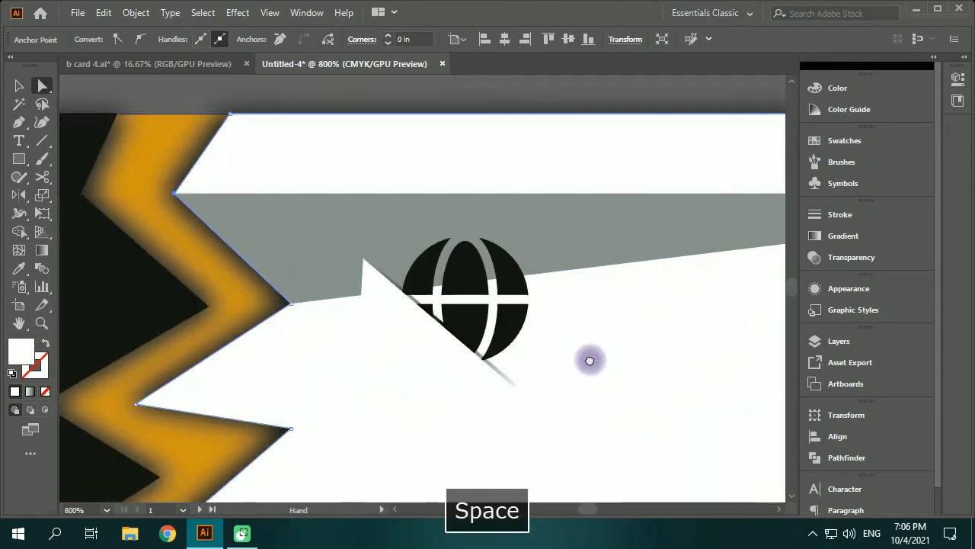
click(387, 314)
key(space)
drag(381, 252, 374, 325)
drag(236, 285, 290, 201)
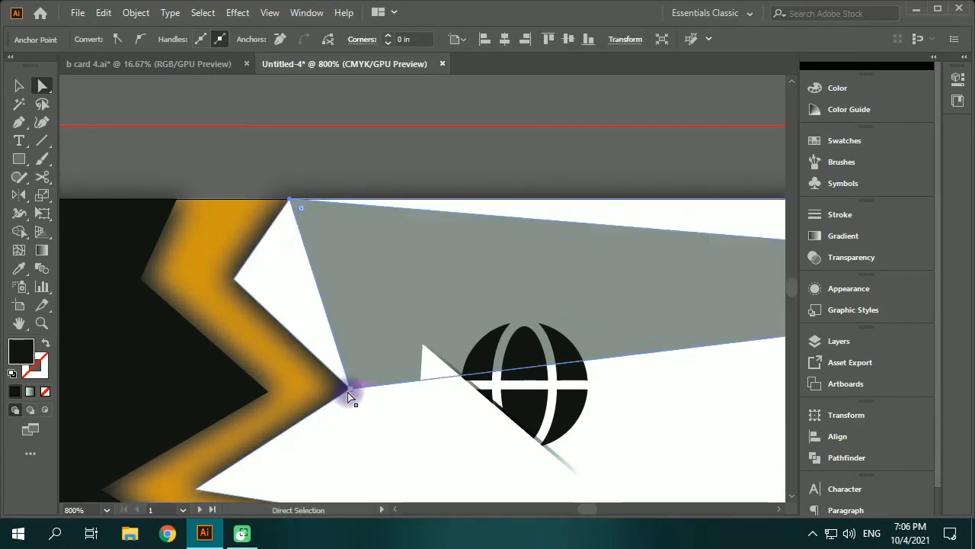
drag(348, 389, 239, 277)
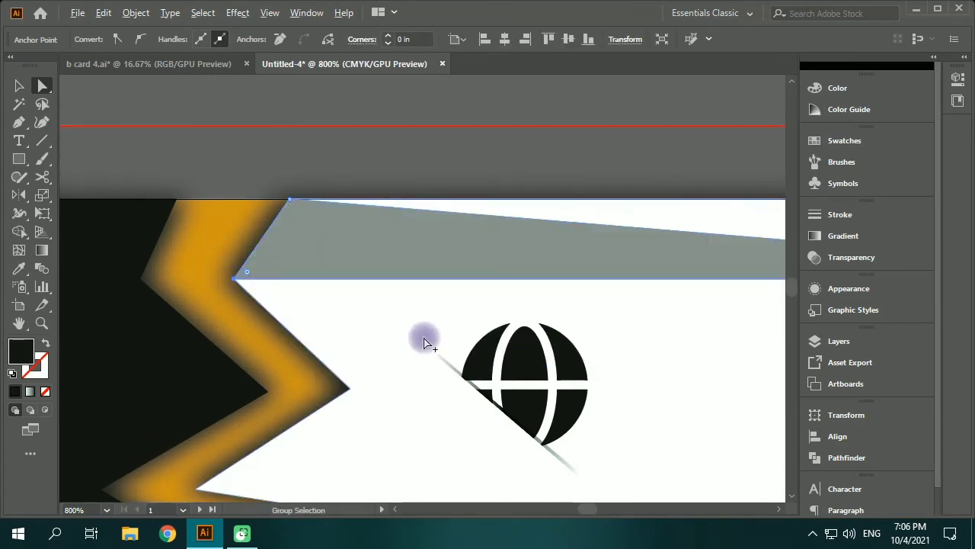
scroll(425, 339, down, 5)
key(ctrl+shift+a)
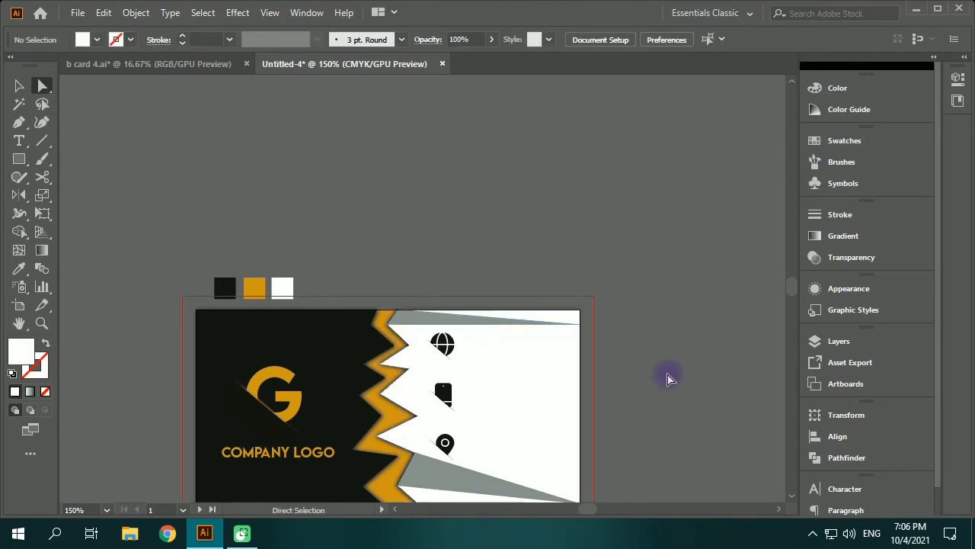
- Select both grey triangles on the first card's white panel and lower their opacity to 30%
click(19, 87)
key(space)
drag(622, 429, 620, 317)
scroll(552, 322, up, 3)
drag(523, 311, 520, 476)
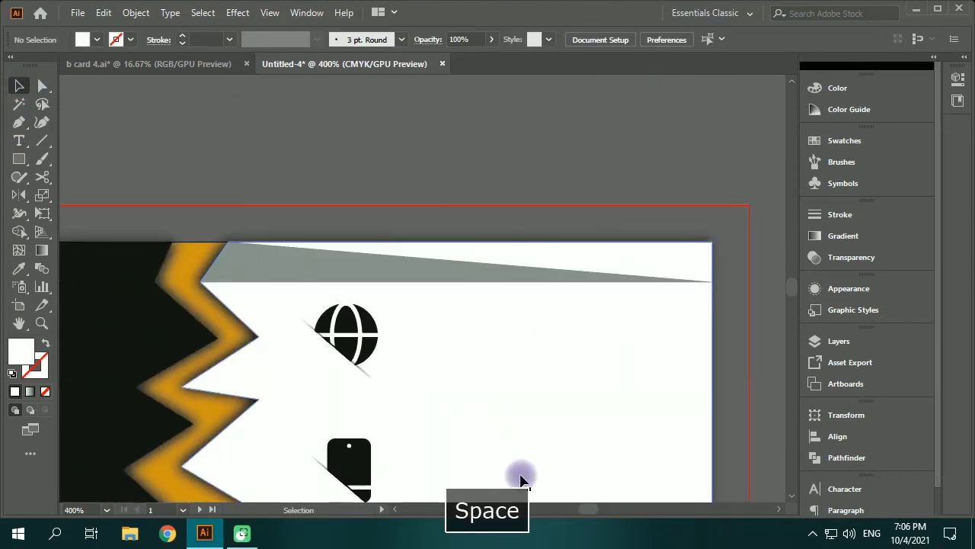
click(366, 278)
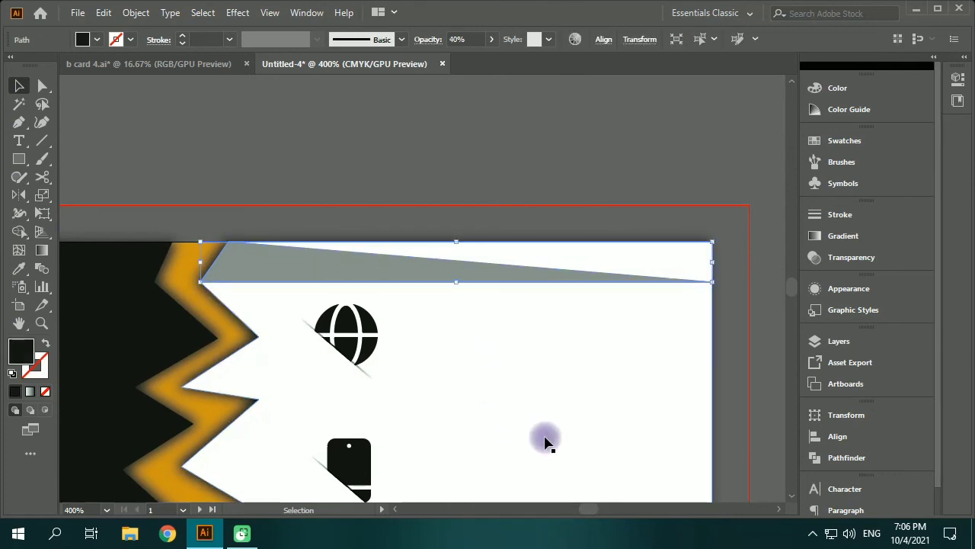
scroll(546, 442, down, 3)
key(space)
drag(545, 442, 498, 272)
shift+click(498, 273)
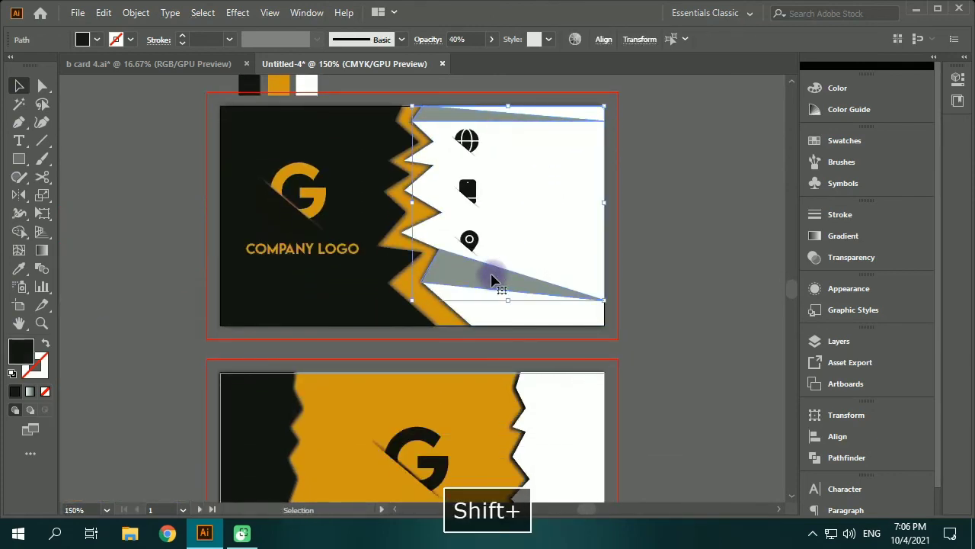
click(845, 258)
scroll(759, 229, down, 5)
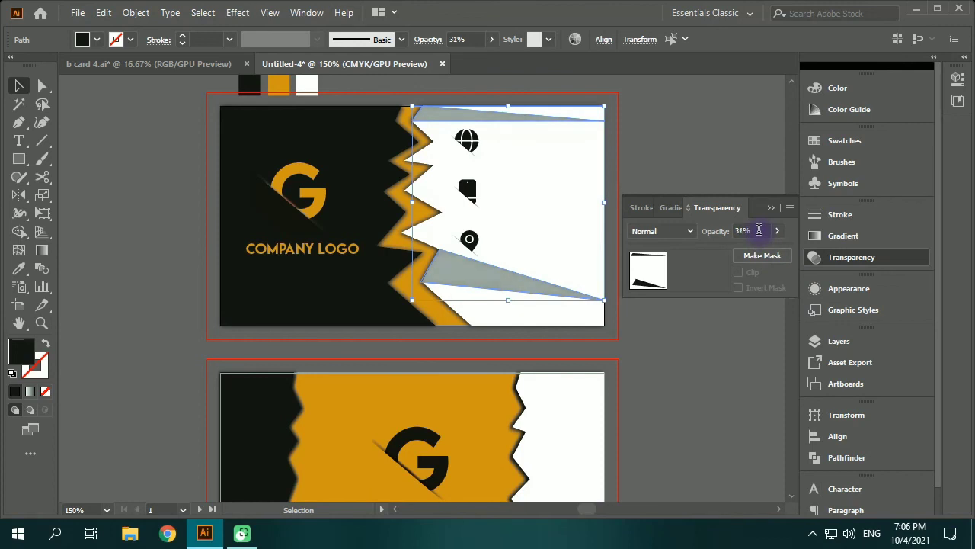
click(770, 209)
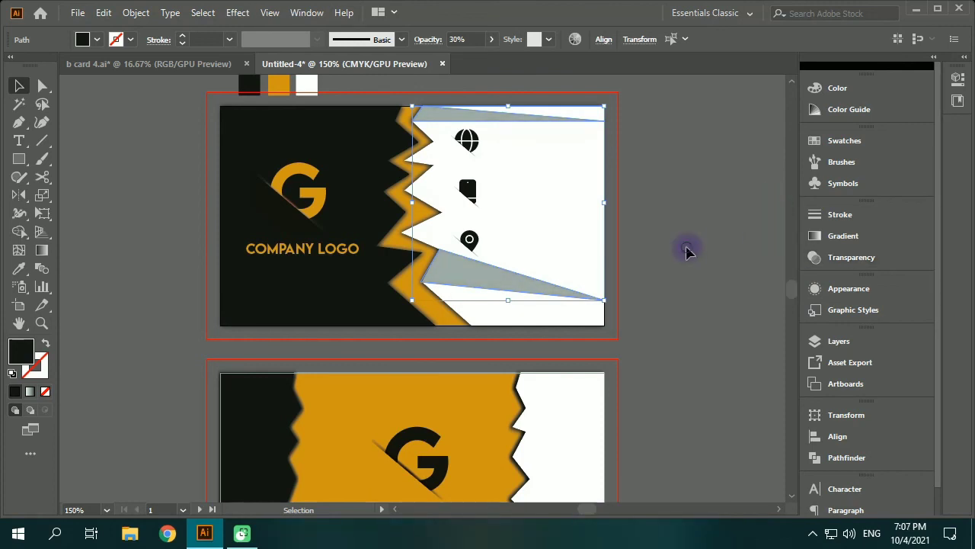
click(688, 249)
- Draw a thin closed triangle with the Pen tool across the upper black panel, from the first card's torn edge to its left edge
key(space)
drag(648, 252, 691, 315)
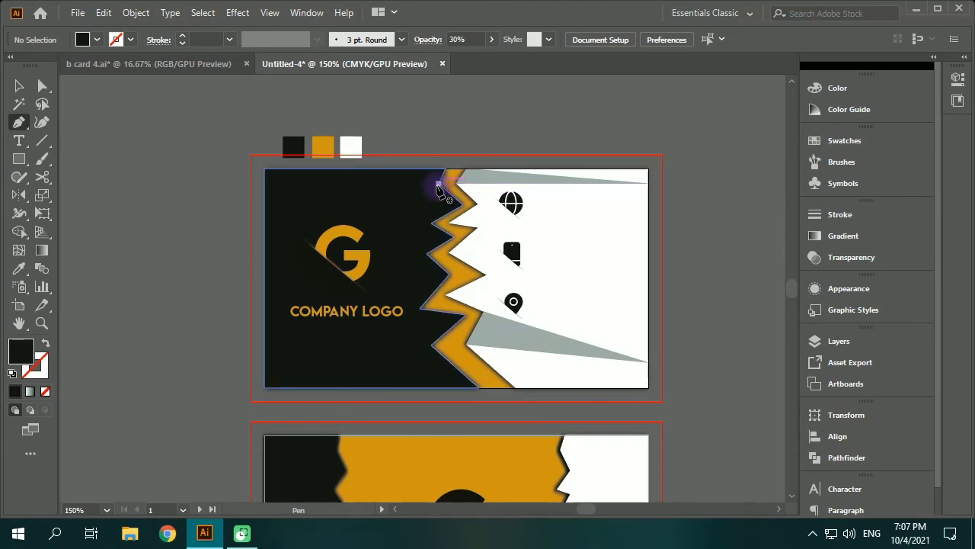
click(439, 185)
click(463, 204)
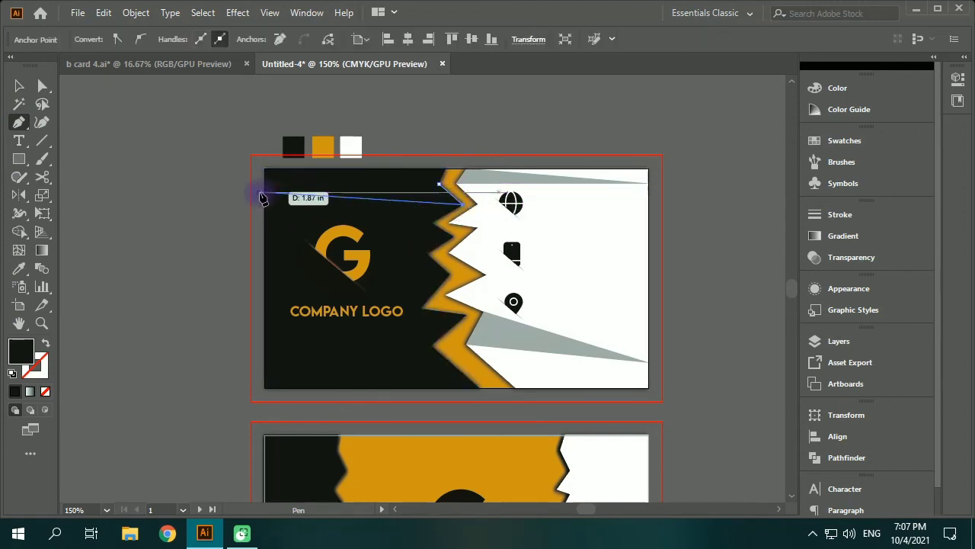
click(265, 195)
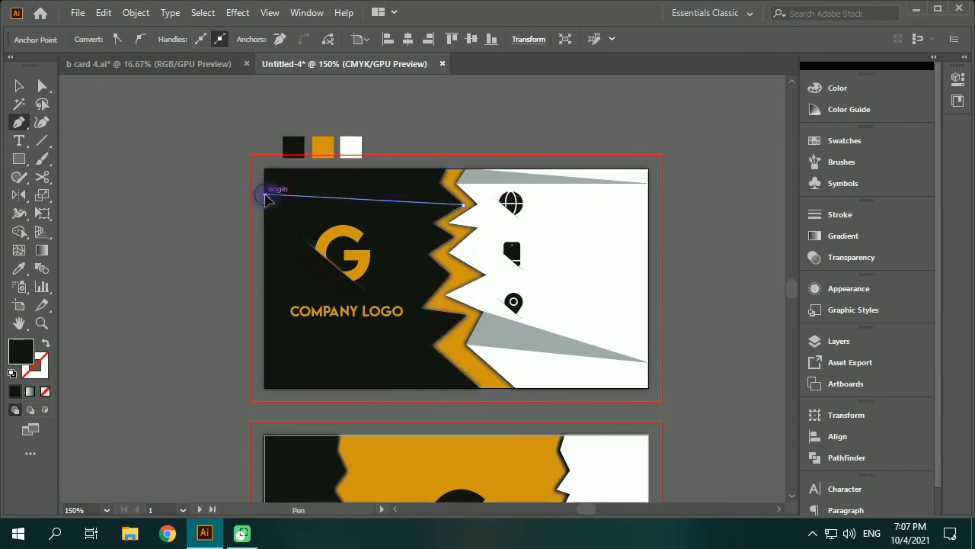
click(439, 184)
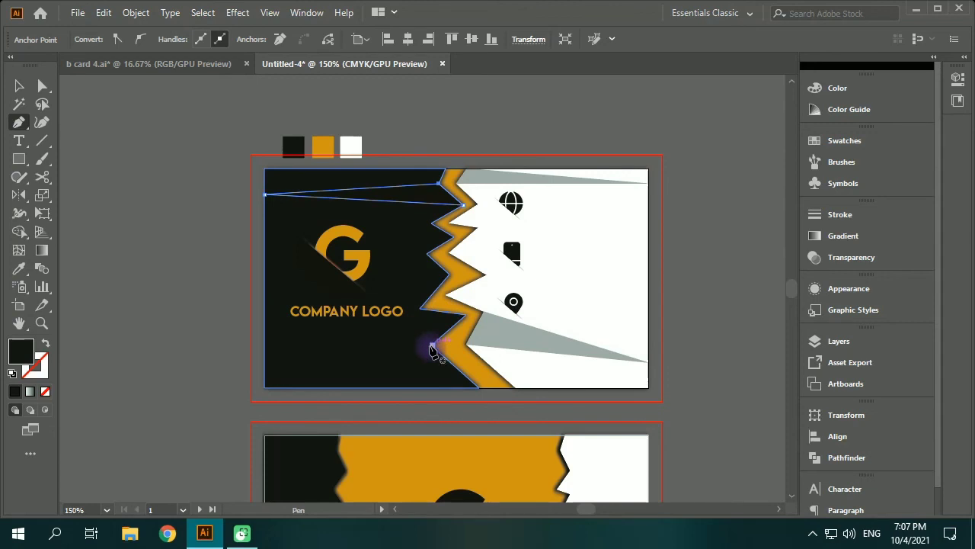
- Draw a second closed triangle from the torn edge beside the company name to the black panel's lower-left corner
click(419, 308)
click(467, 314)
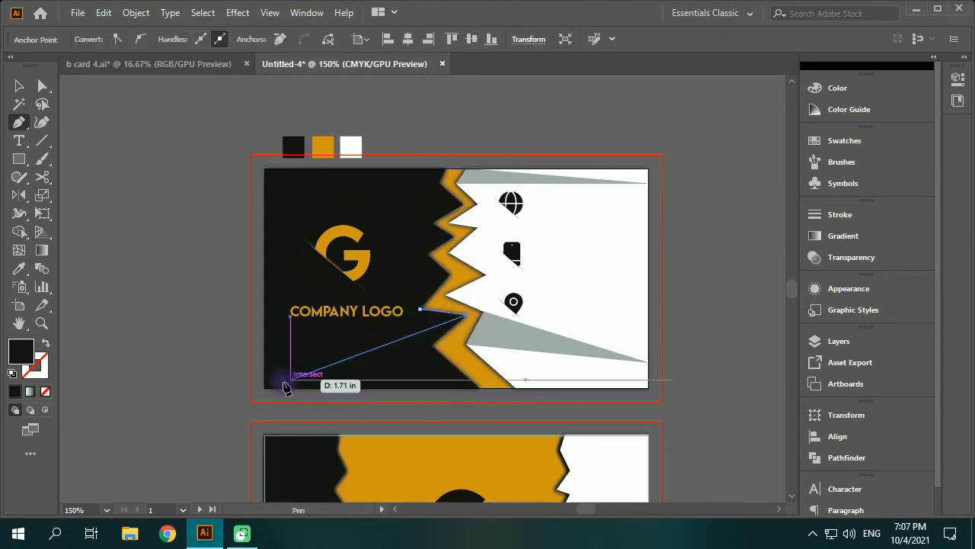
click(266, 387)
click(420, 309)
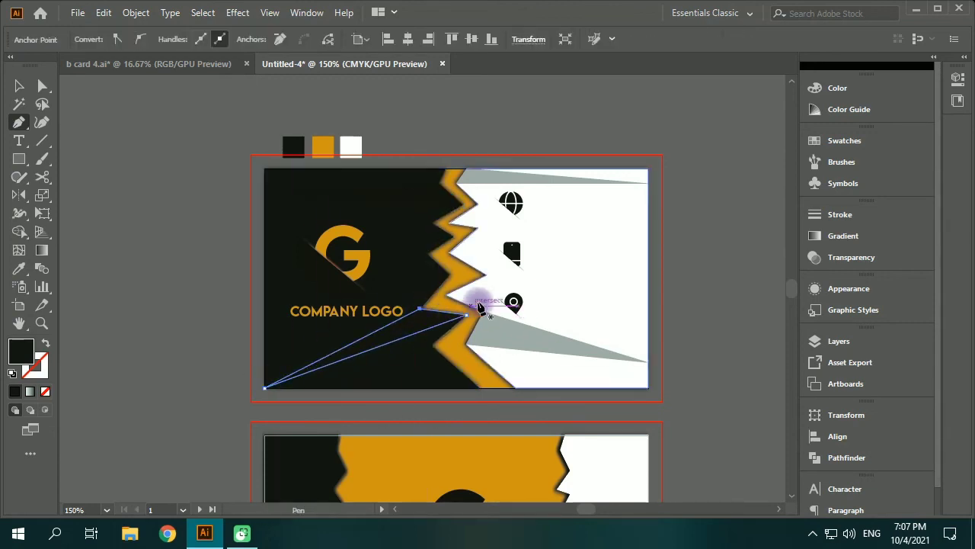
- Select both new triangles on the black panel and fill them with grey 939292
click(19, 87)
shift+click(386, 191)
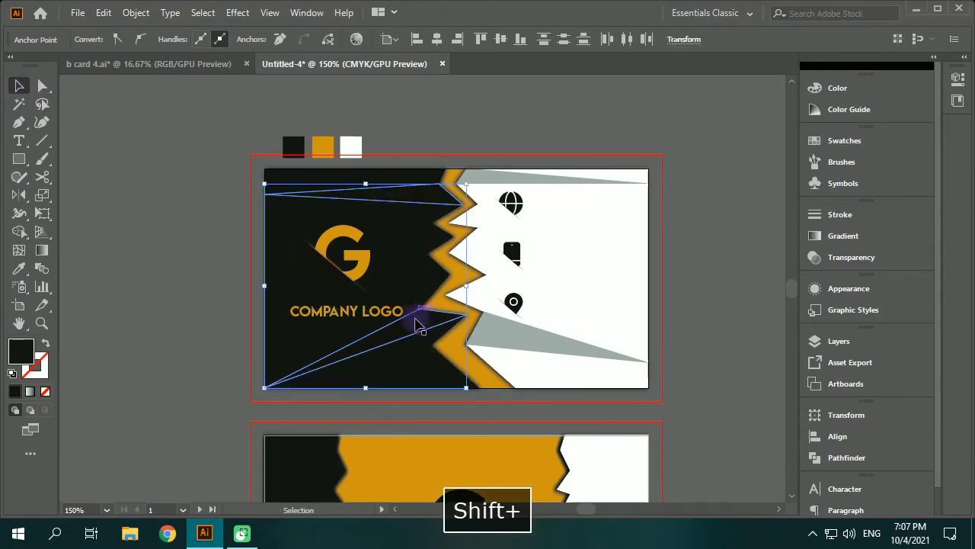
double_click(21, 351)
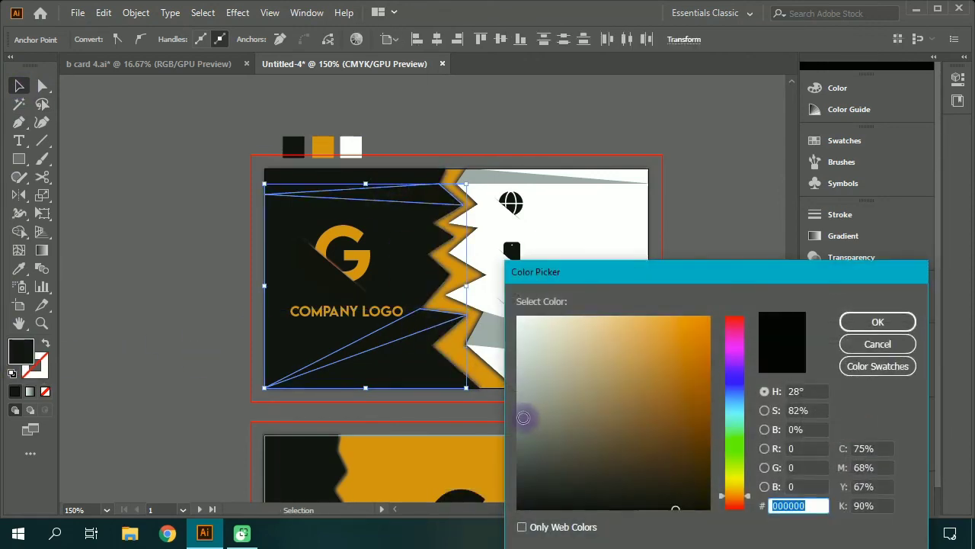
click(519, 412)
click(518, 396)
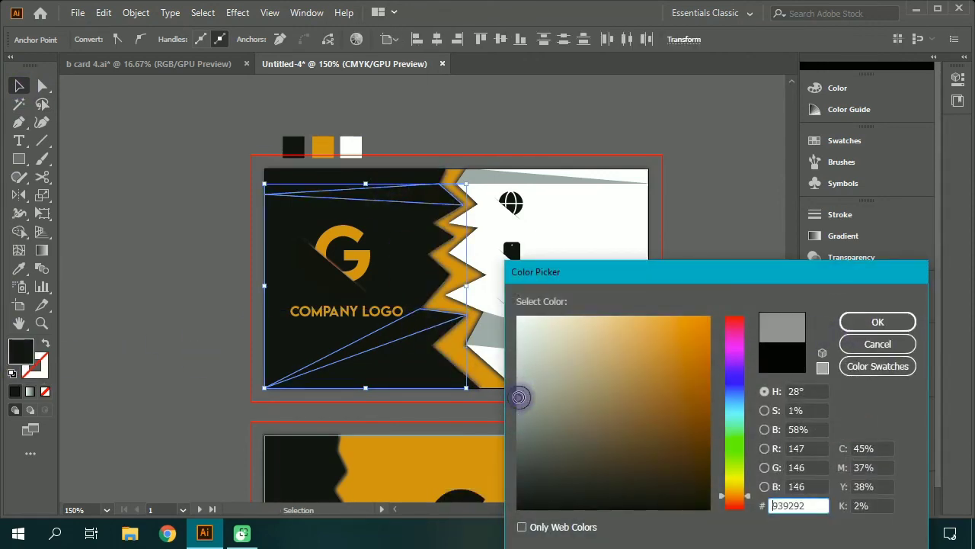
click(849, 322)
- Lower the opacity of the two black-panel triangles to 25% and deselect them
click(813, 258)
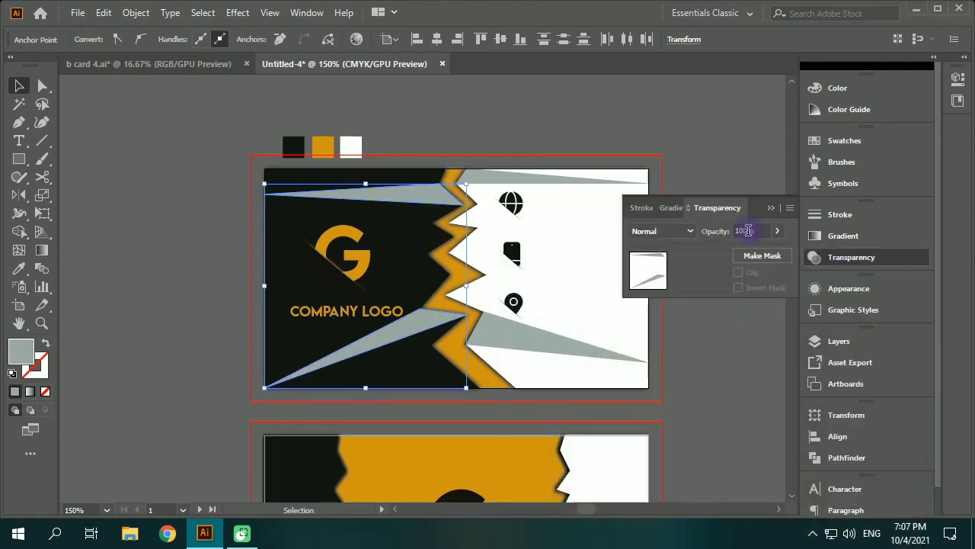
scroll(748, 230, down, 20)
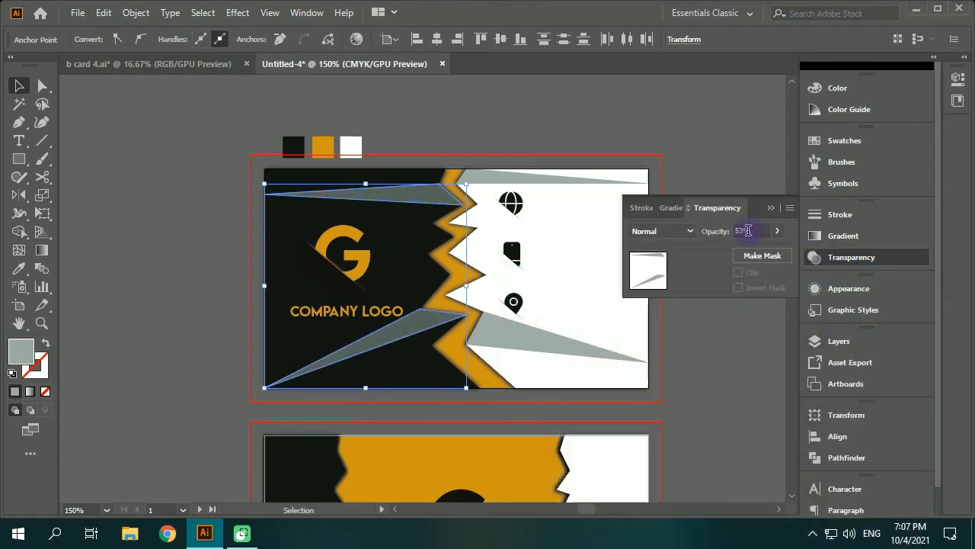
scroll(748, 230, down, 14)
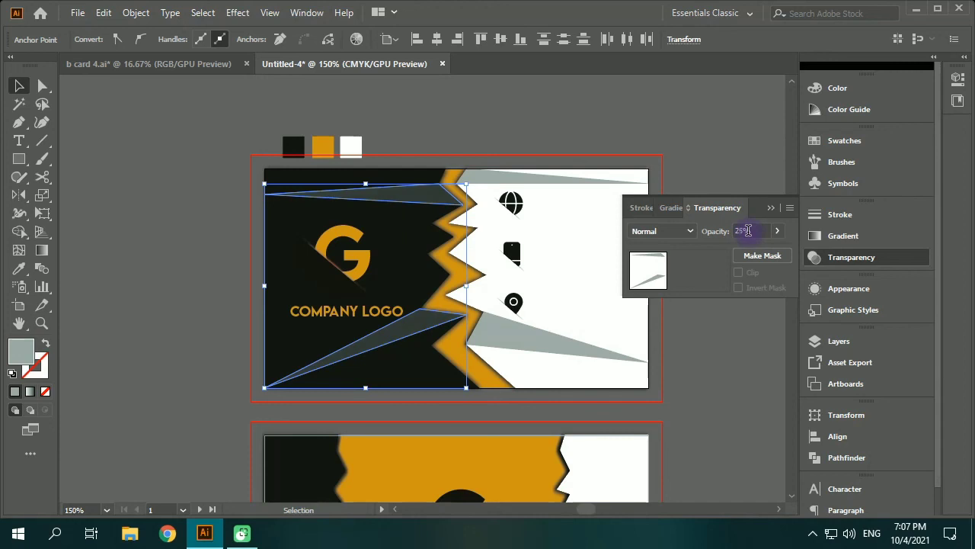
click(771, 209)
click(735, 278)
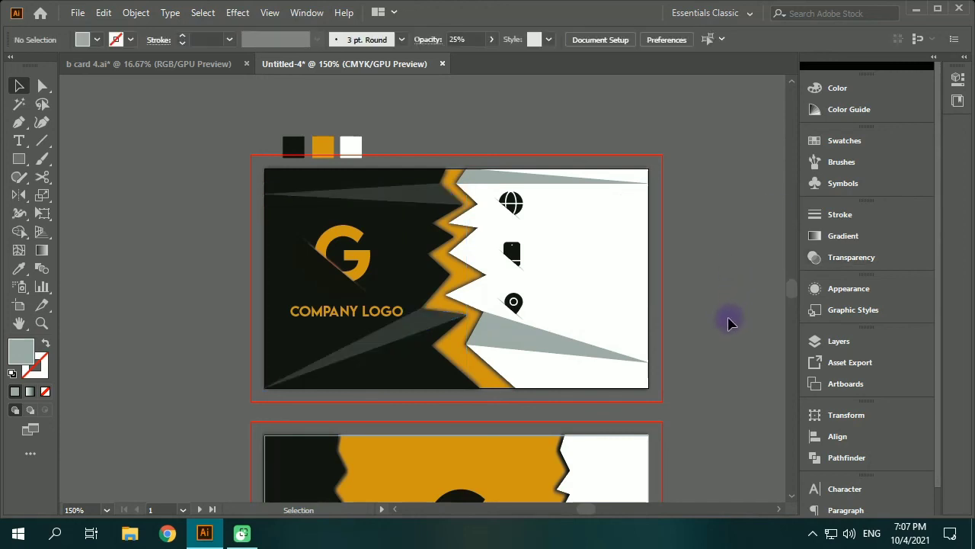
- Select both triangles on the first card's white panel and change their fill to grey 939190
scroll(727, 324, down, 1)
drag(734, 368, 673, 267)
click(512, 219)
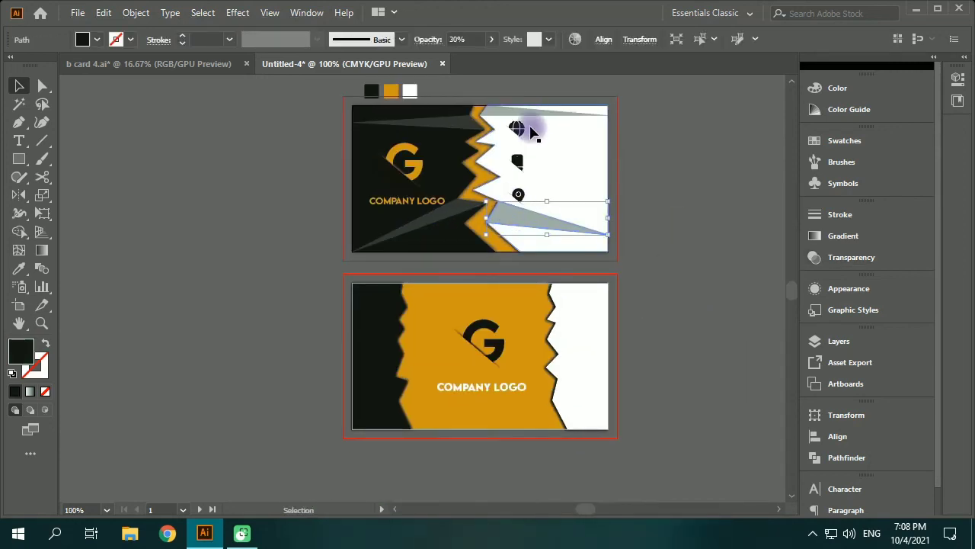
shift+click(533, 113)
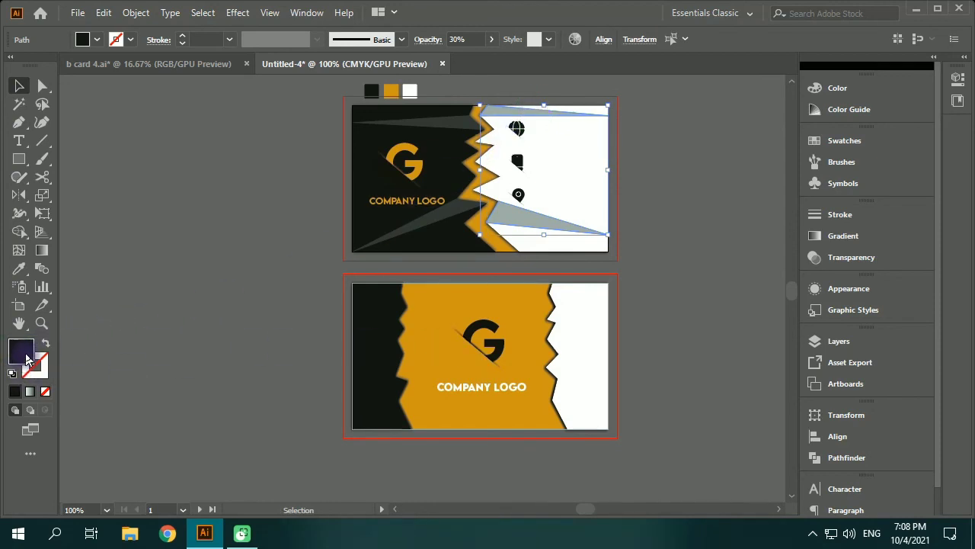
double_click(23, 352)
click(521, 397)
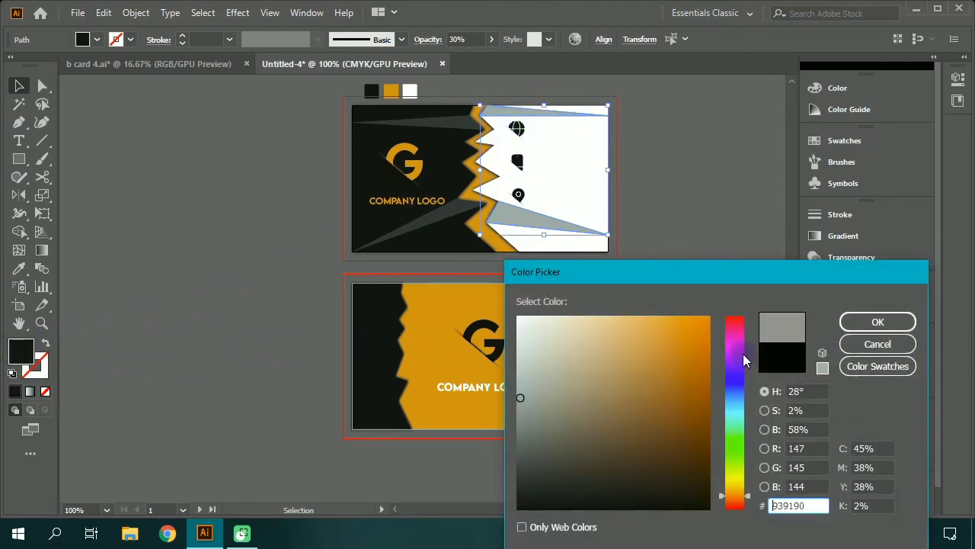
click(858, 322)
click(681, 287)
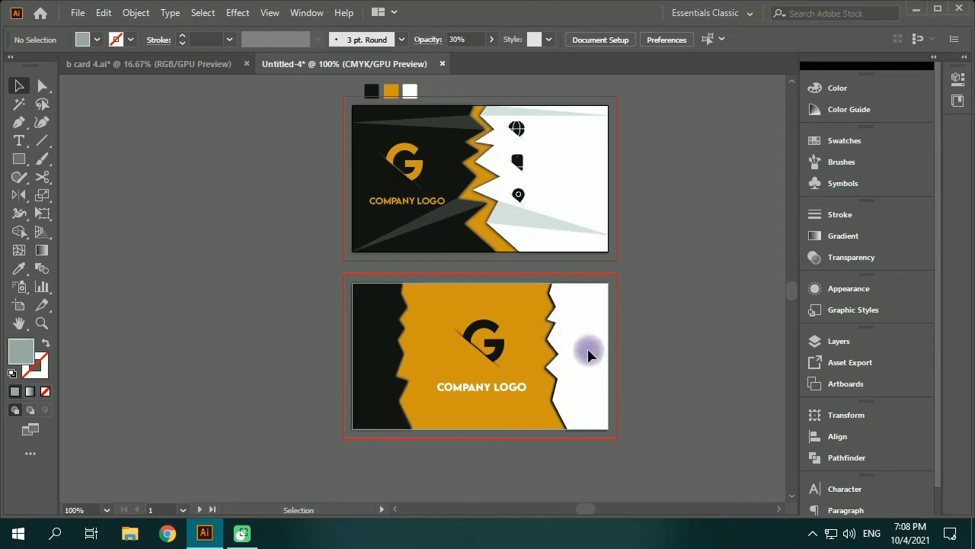
key(space)
drag(739, 305, 569, 348)
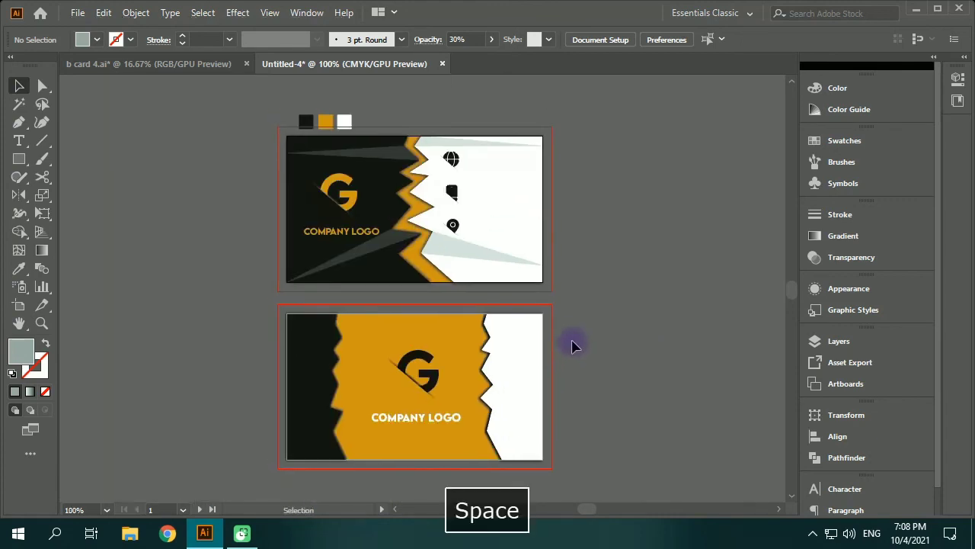